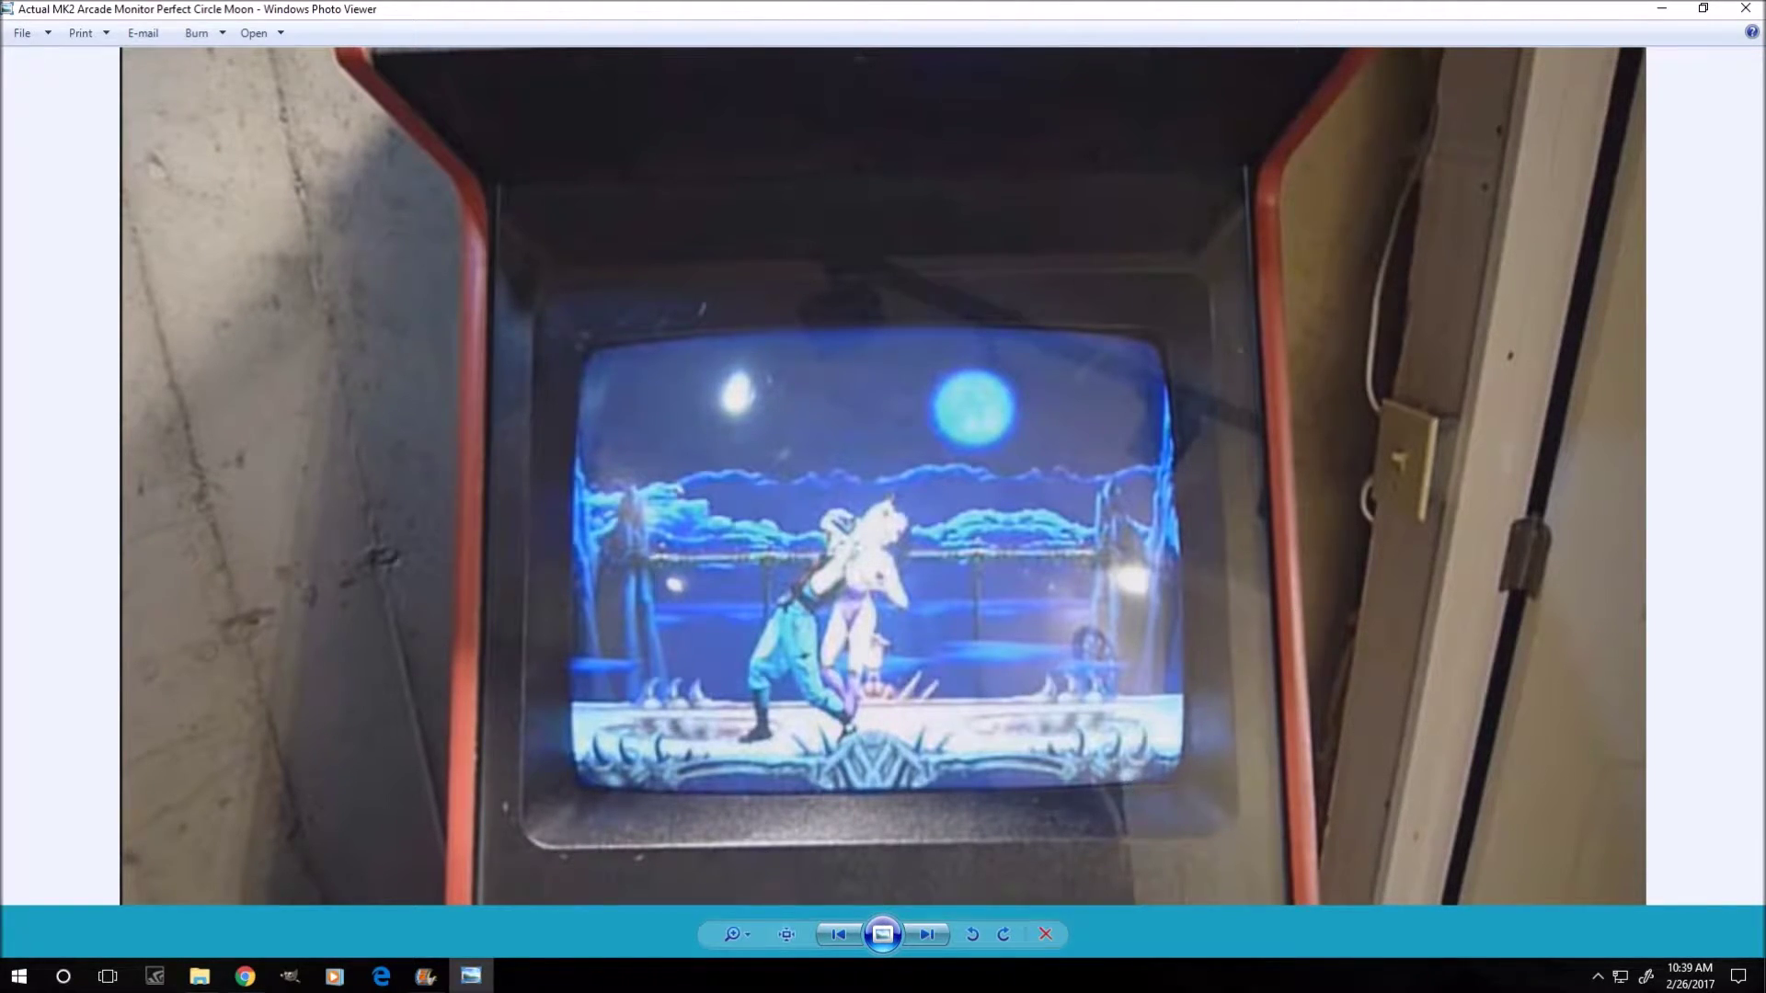
# Close the MK2 monitor photo, view the MK2 bezel coverage screenshot, then close it and Screenshots
pyautogui.click(1744, 9)
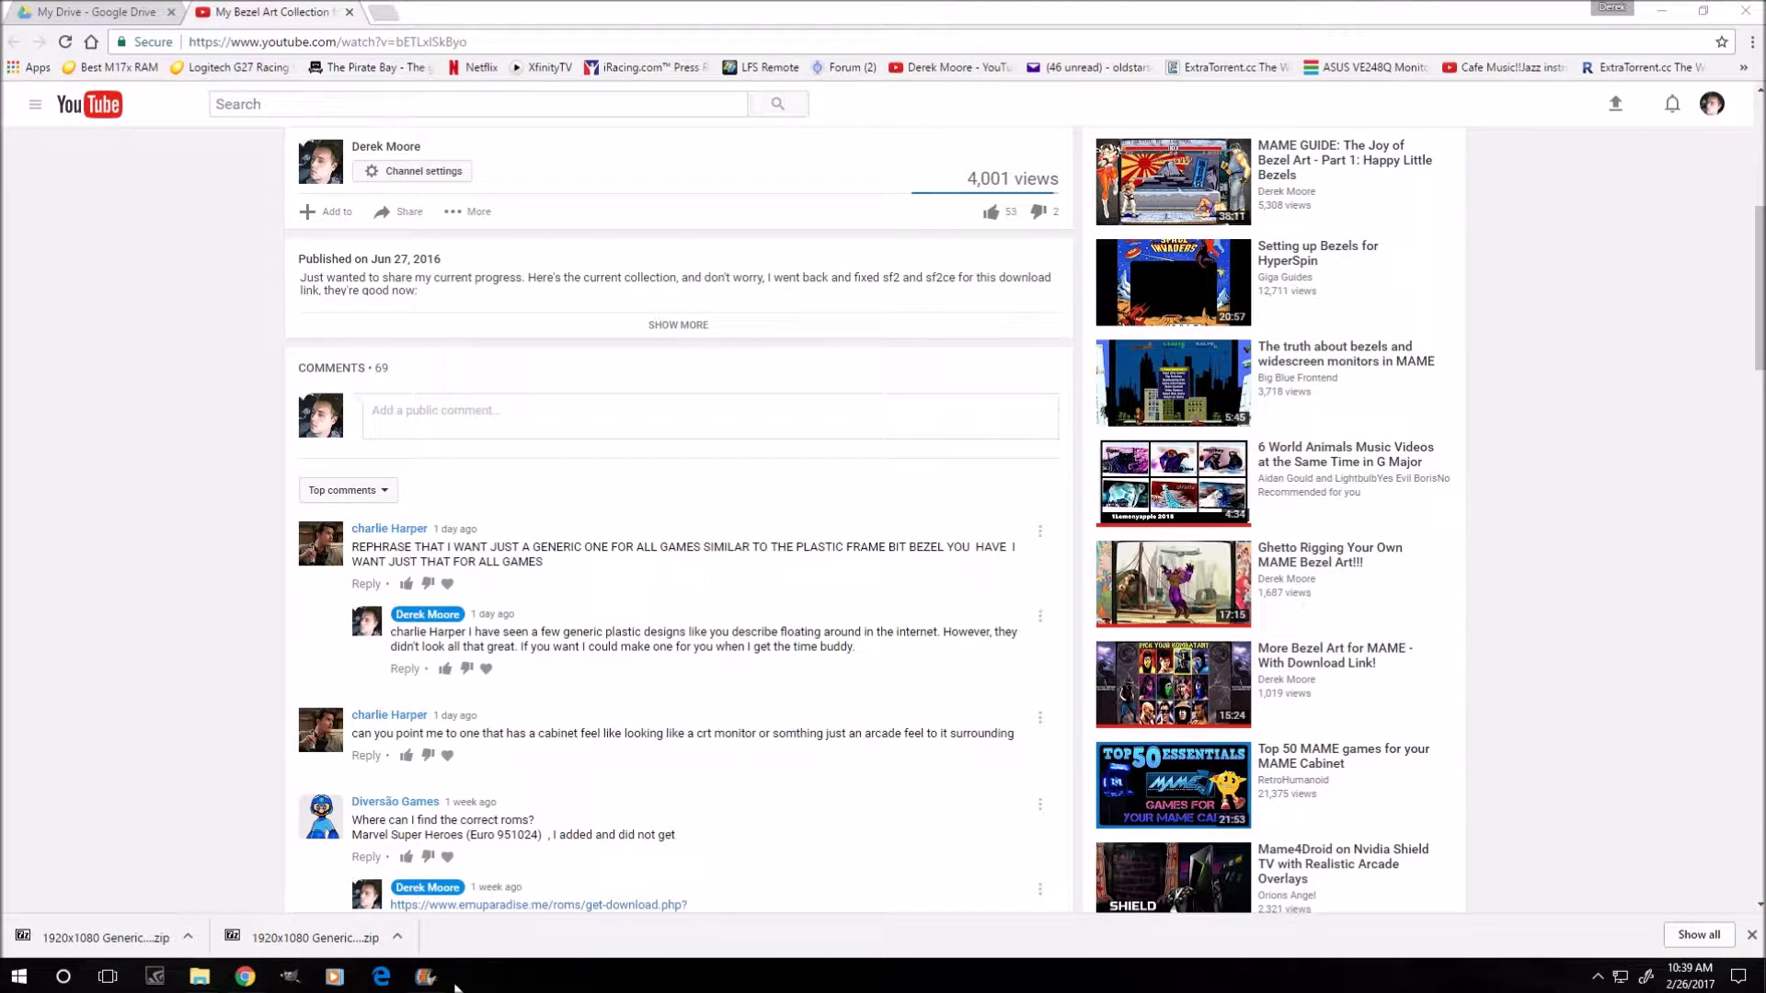
pyautogui.click(199, 975)
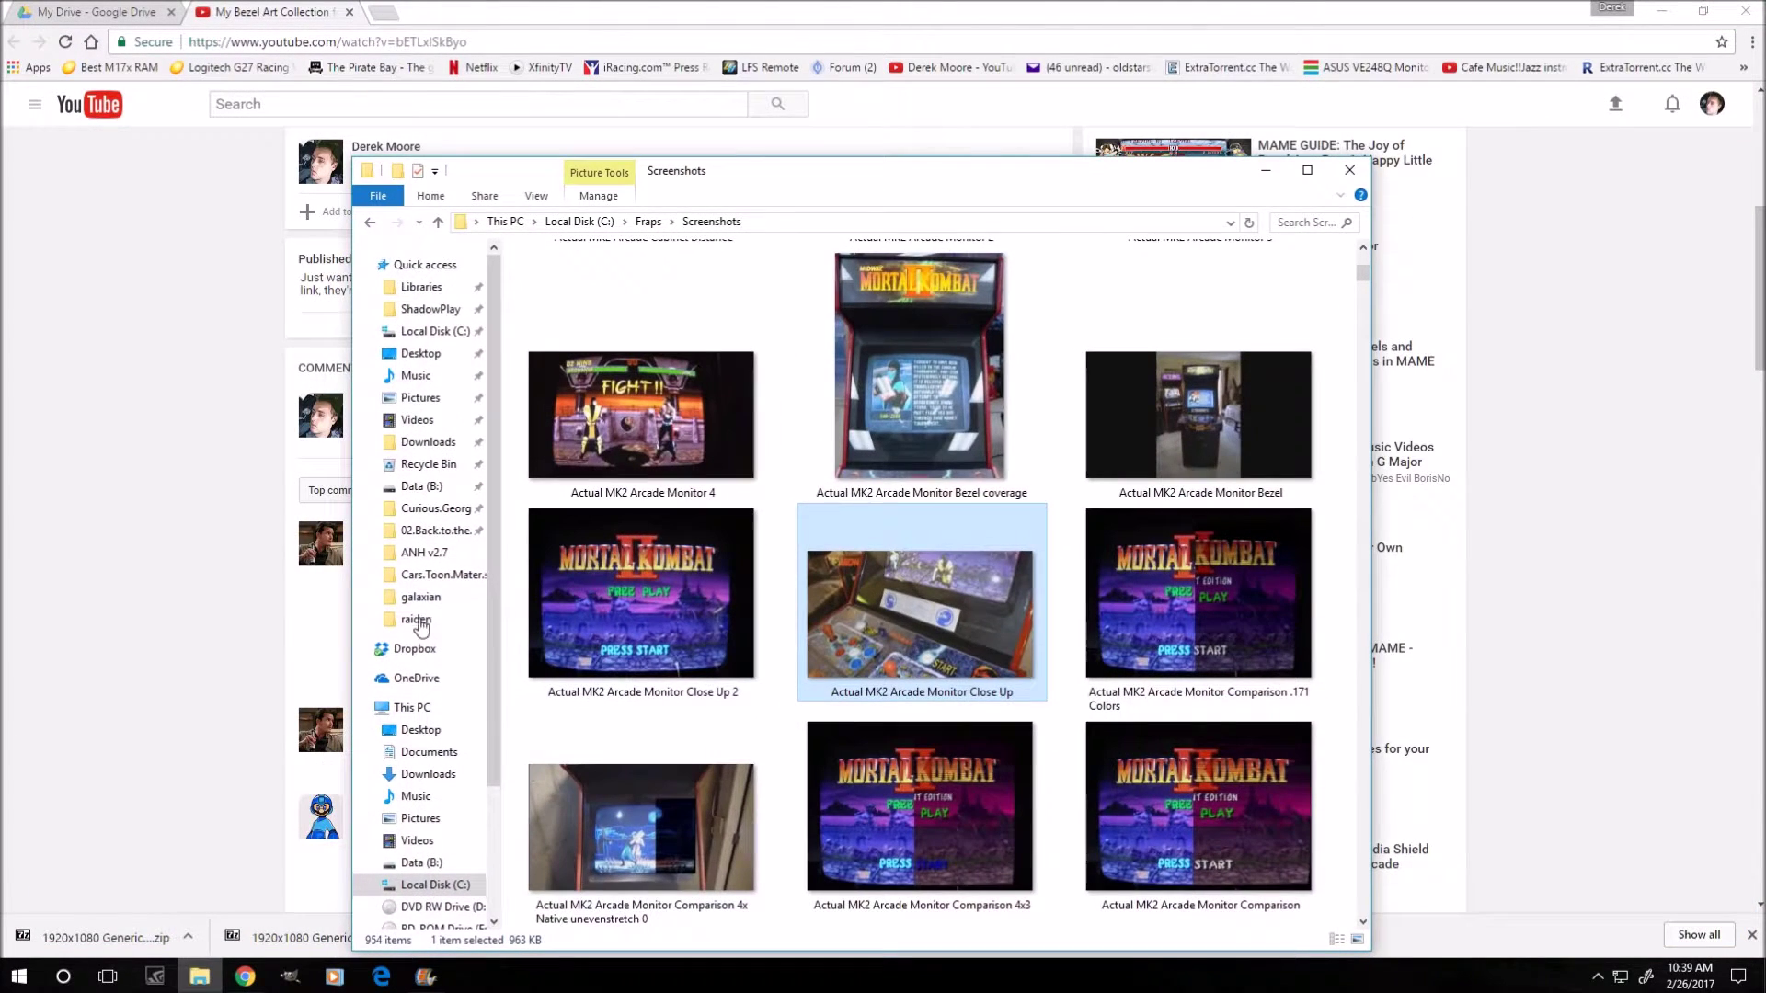
pyautogui.doubleClick(958, 453)
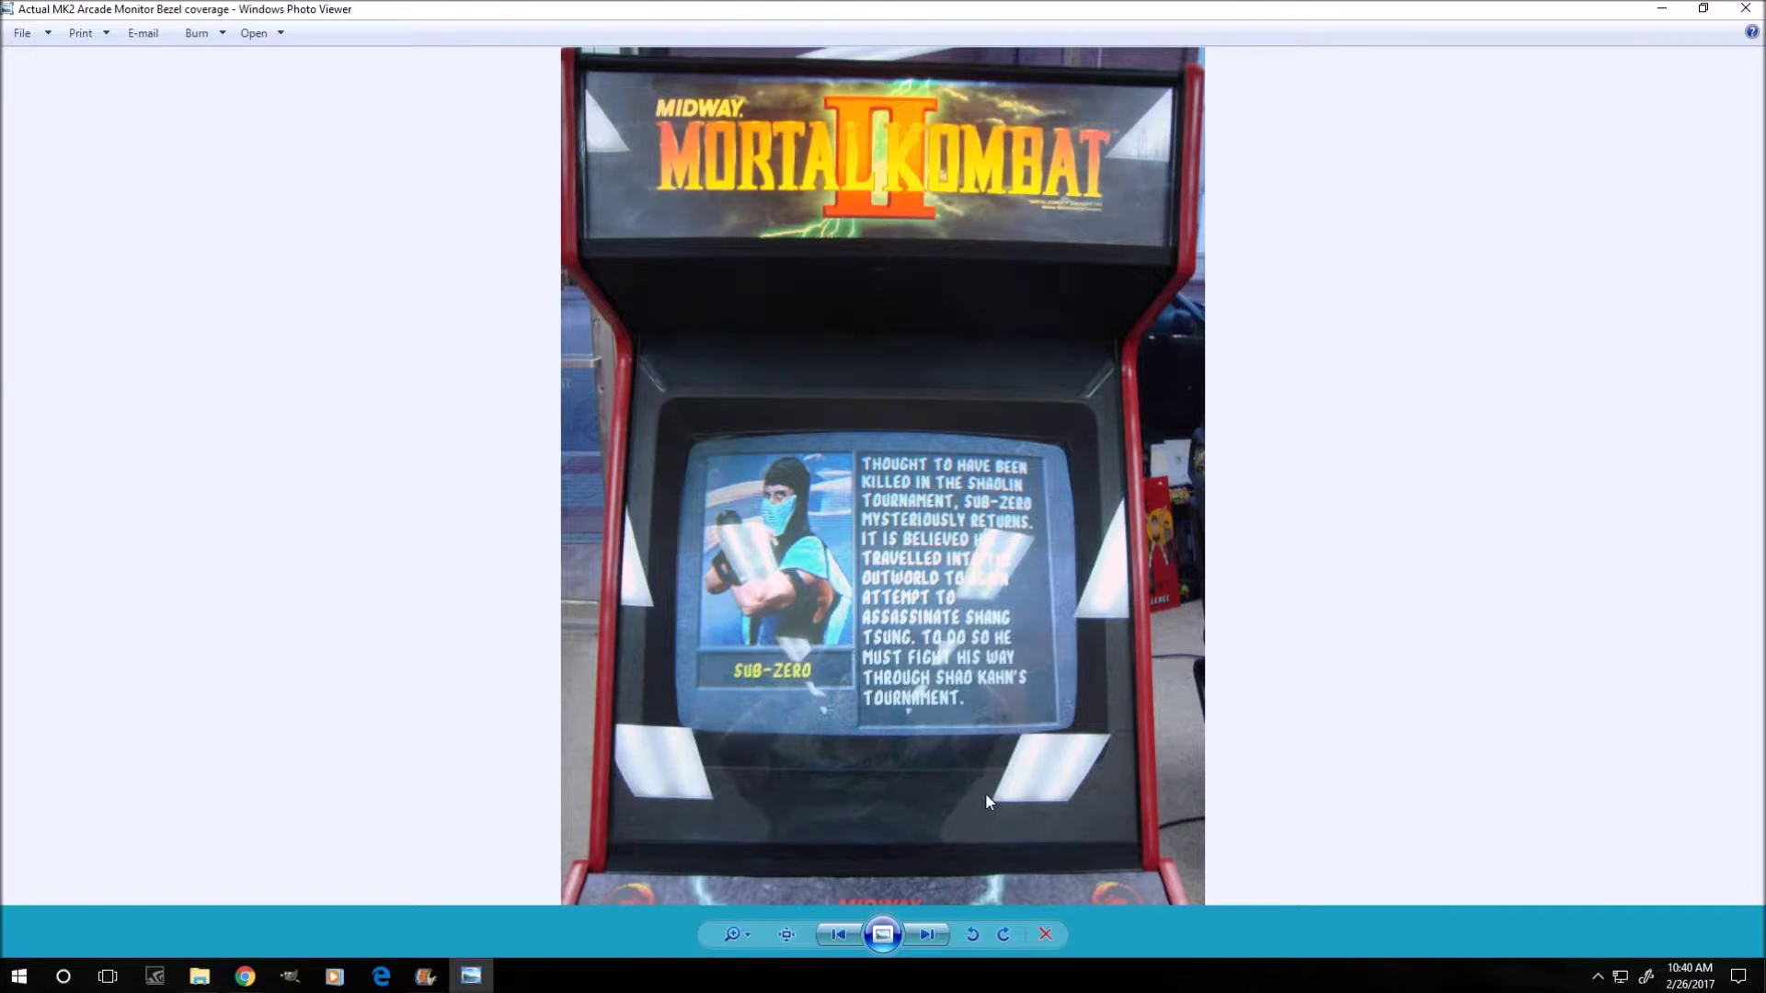
pyautogui.click(1744, 8)
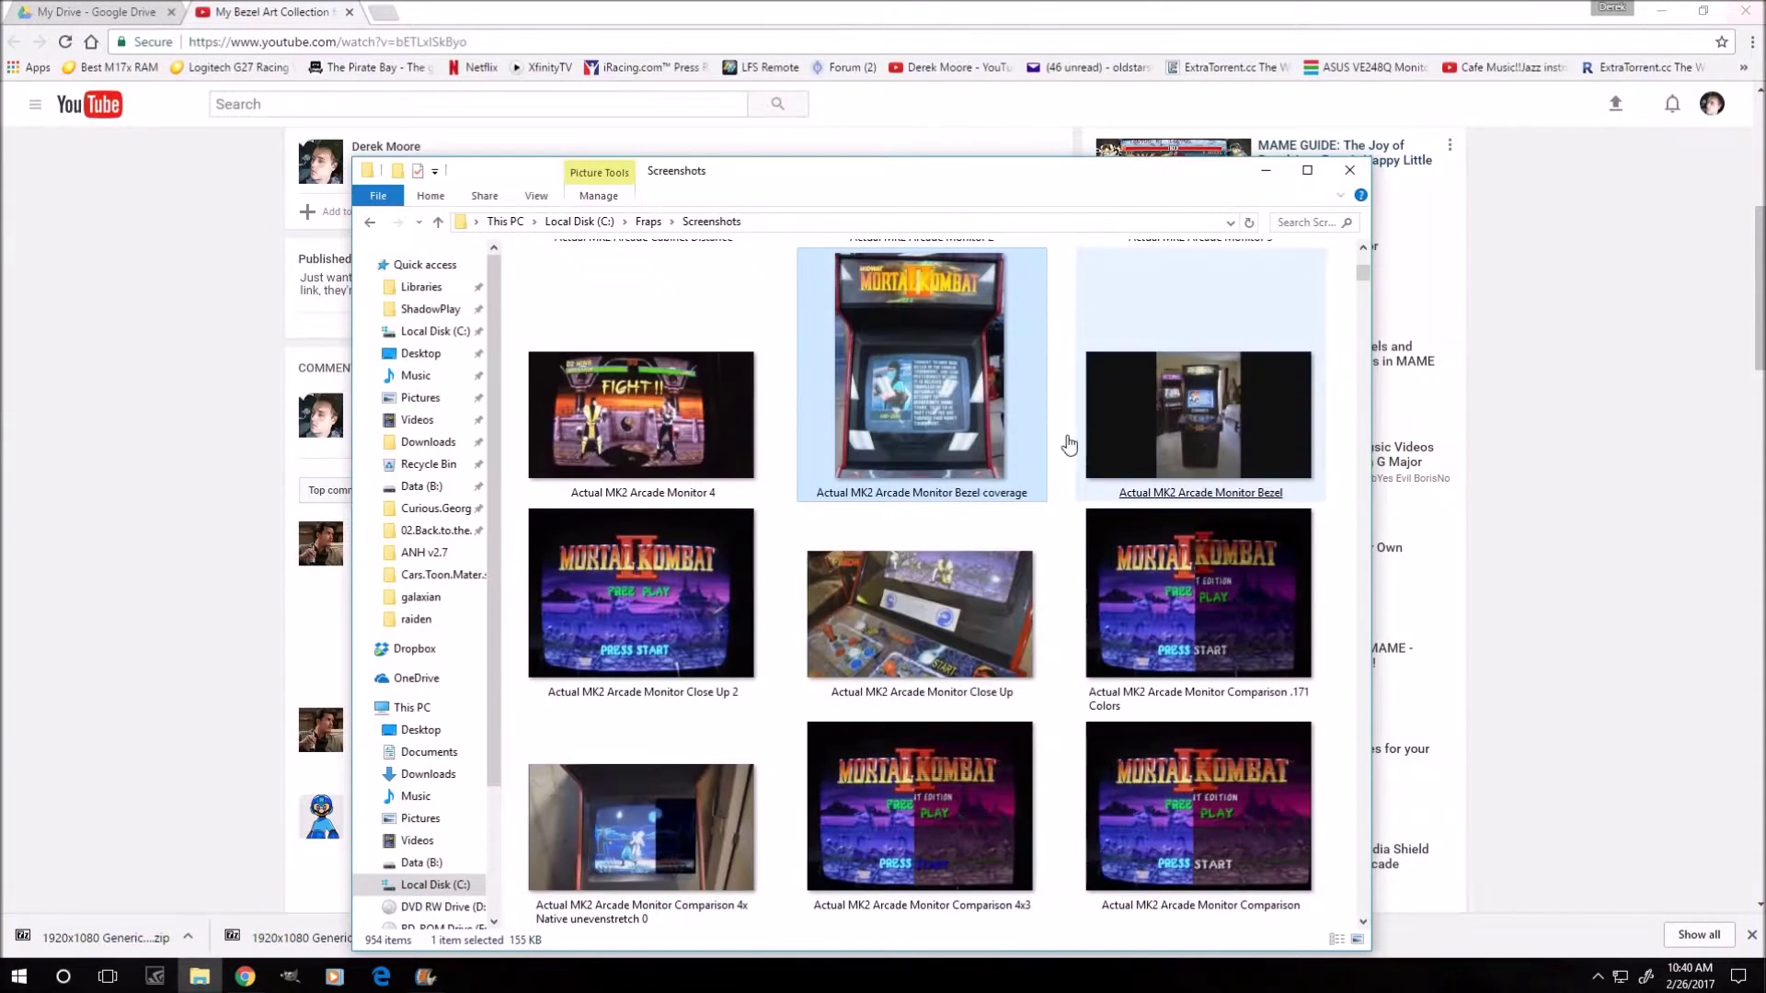
pyautogui.click(1349, 169)
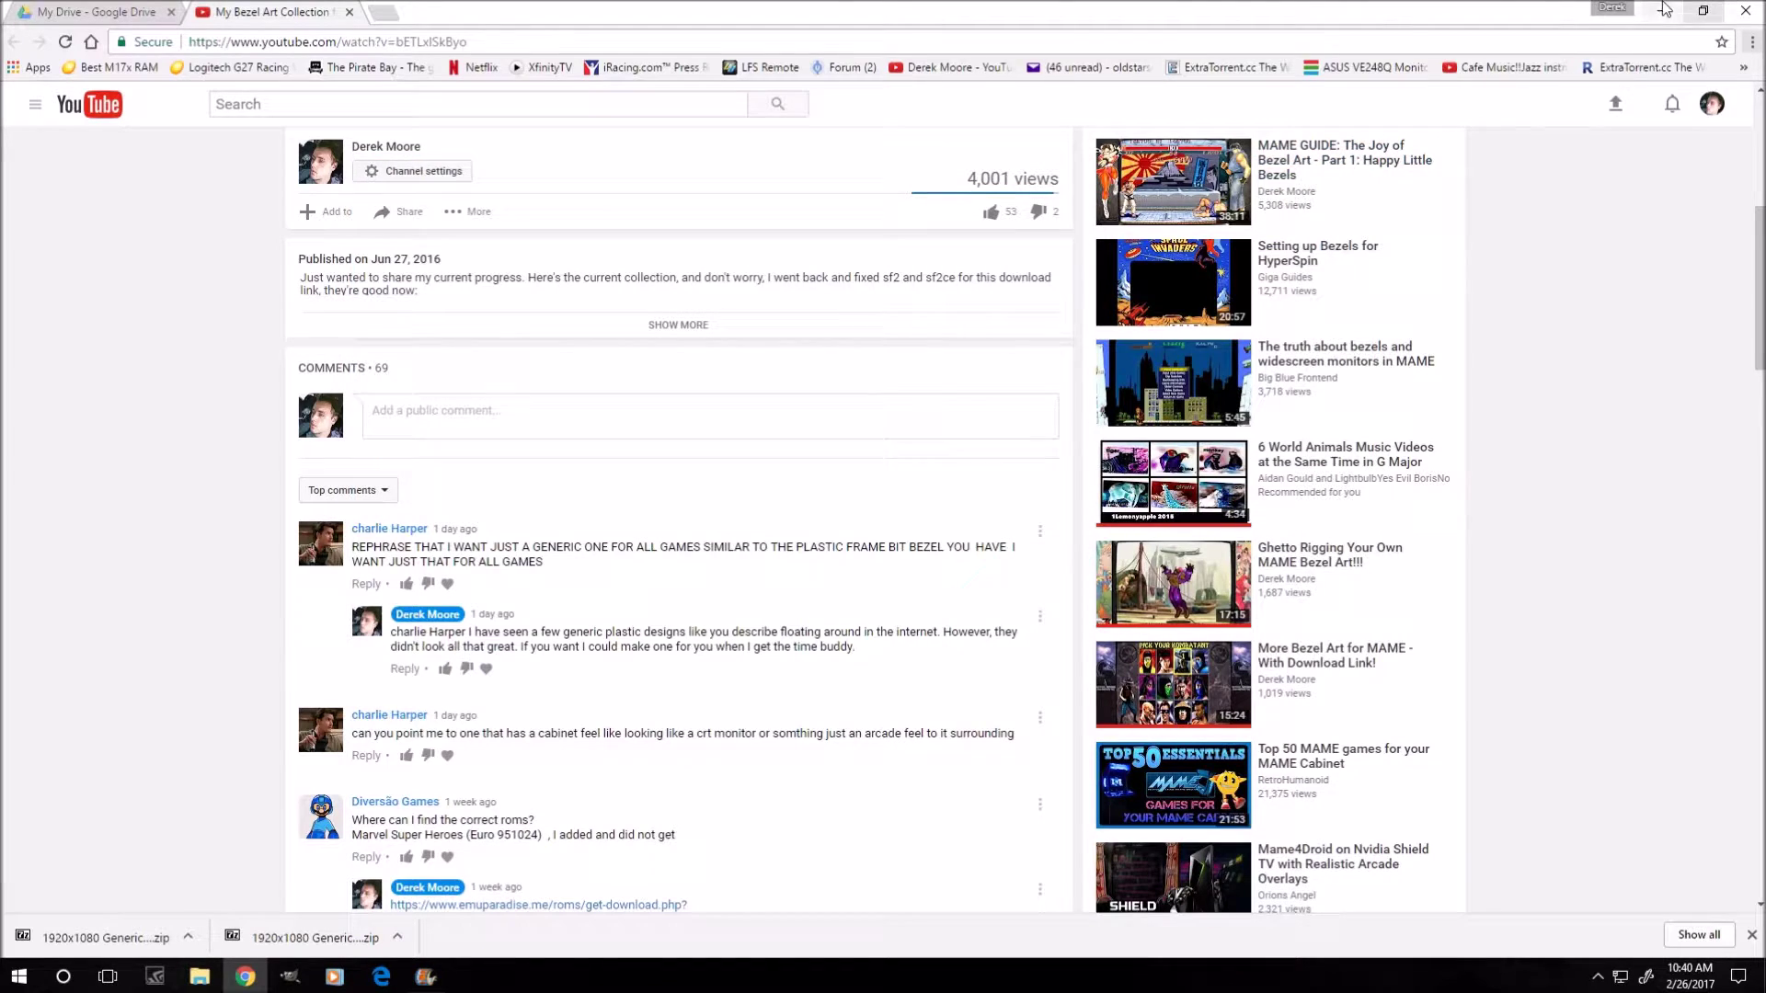
# Go to the Mameui64 > Artwork folder in My Drive
pyautogui.click(125, 12)
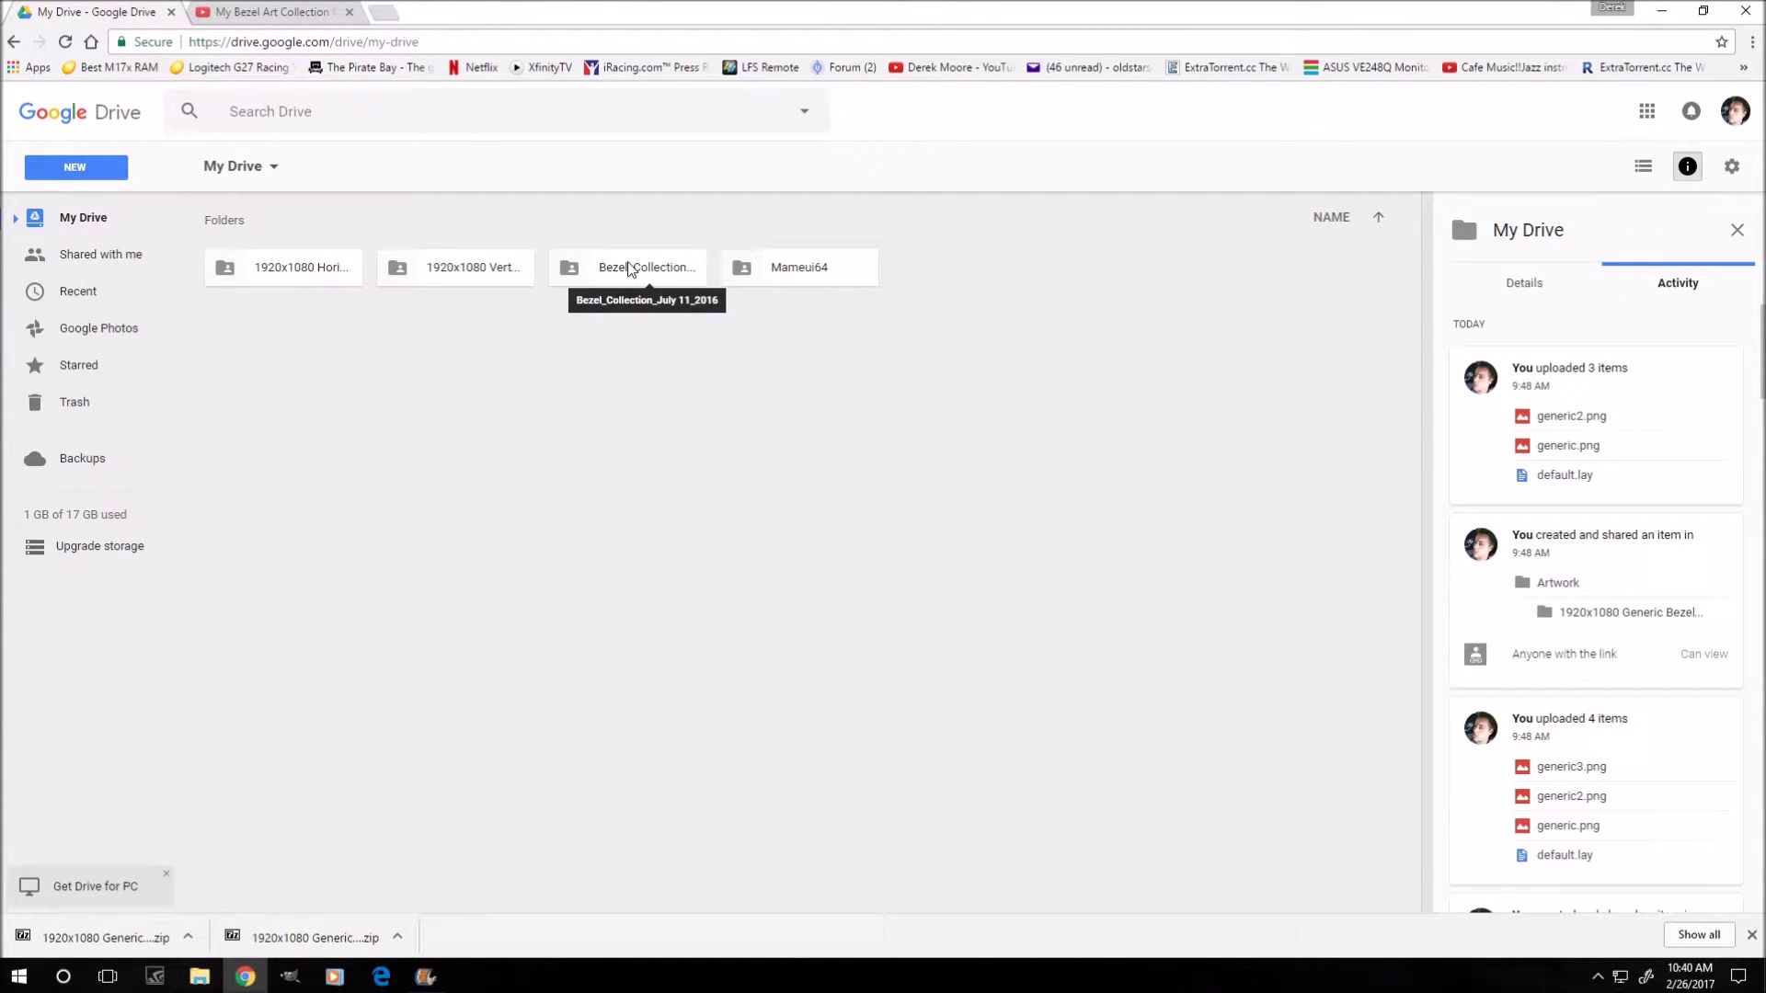
pyautogui.doubleClick(602, 267)
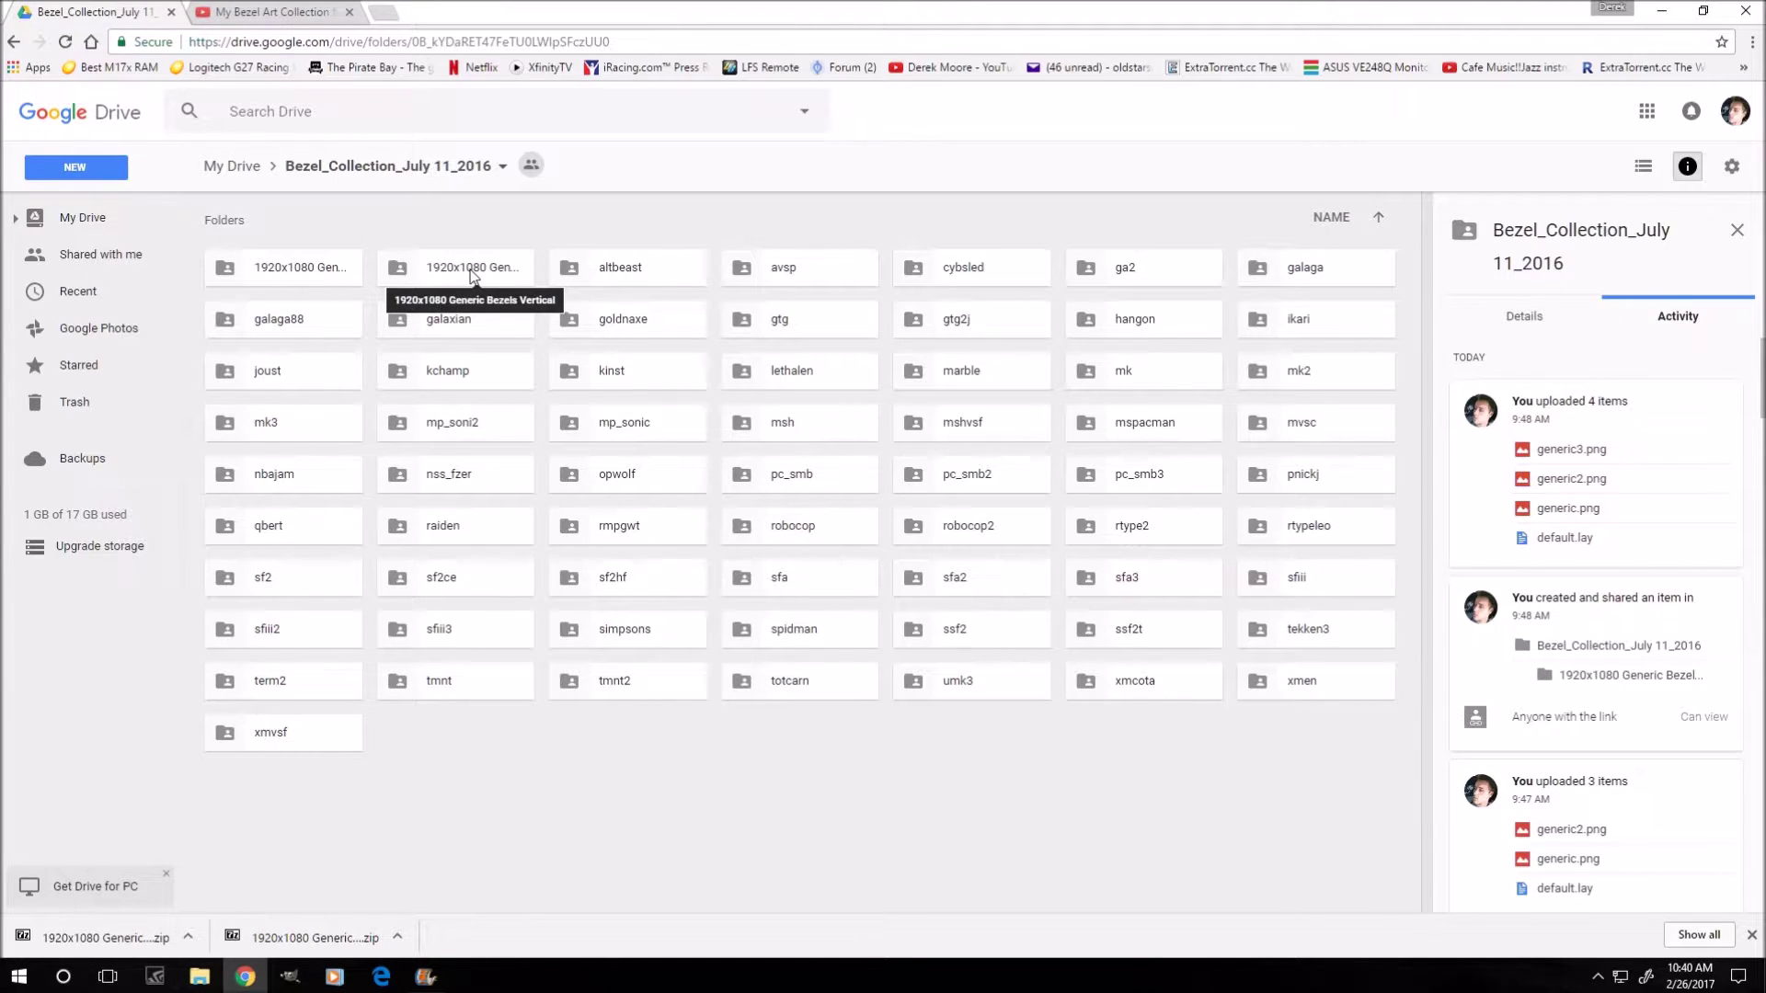
pyautogui.click(245, 167)
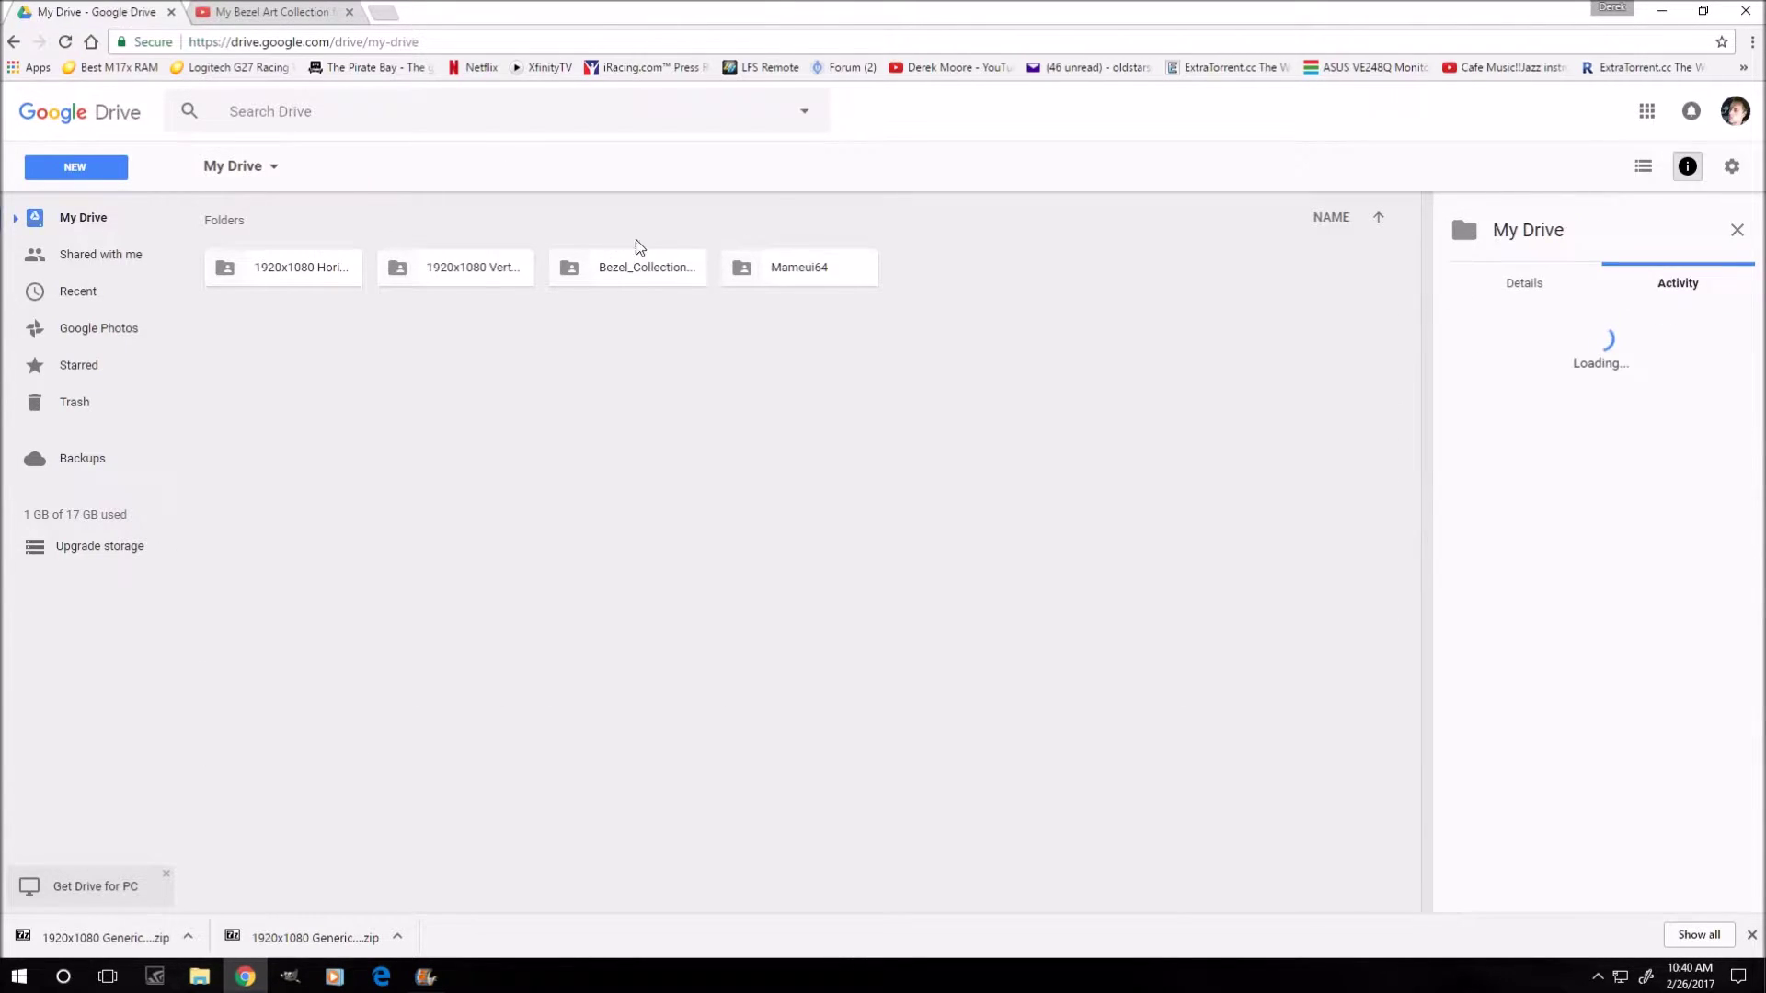
pyautogui.doubleClick(800, 269)
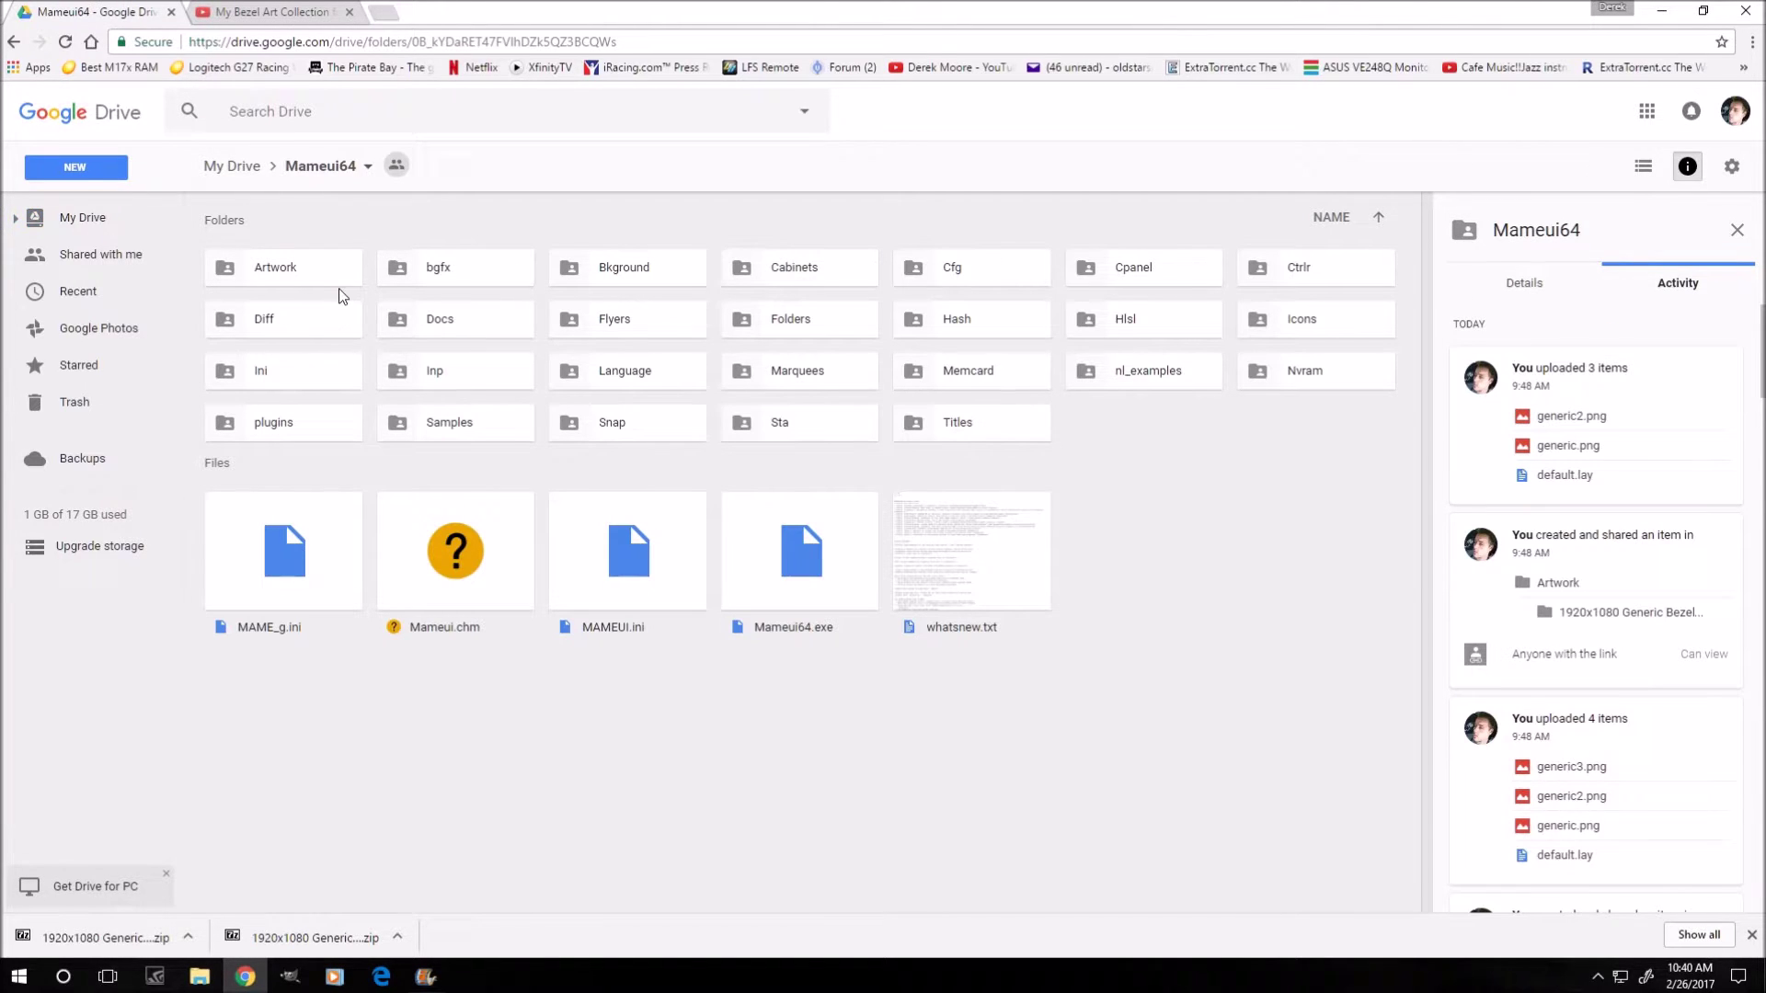
pyautogui.doubleClick(290, 271)
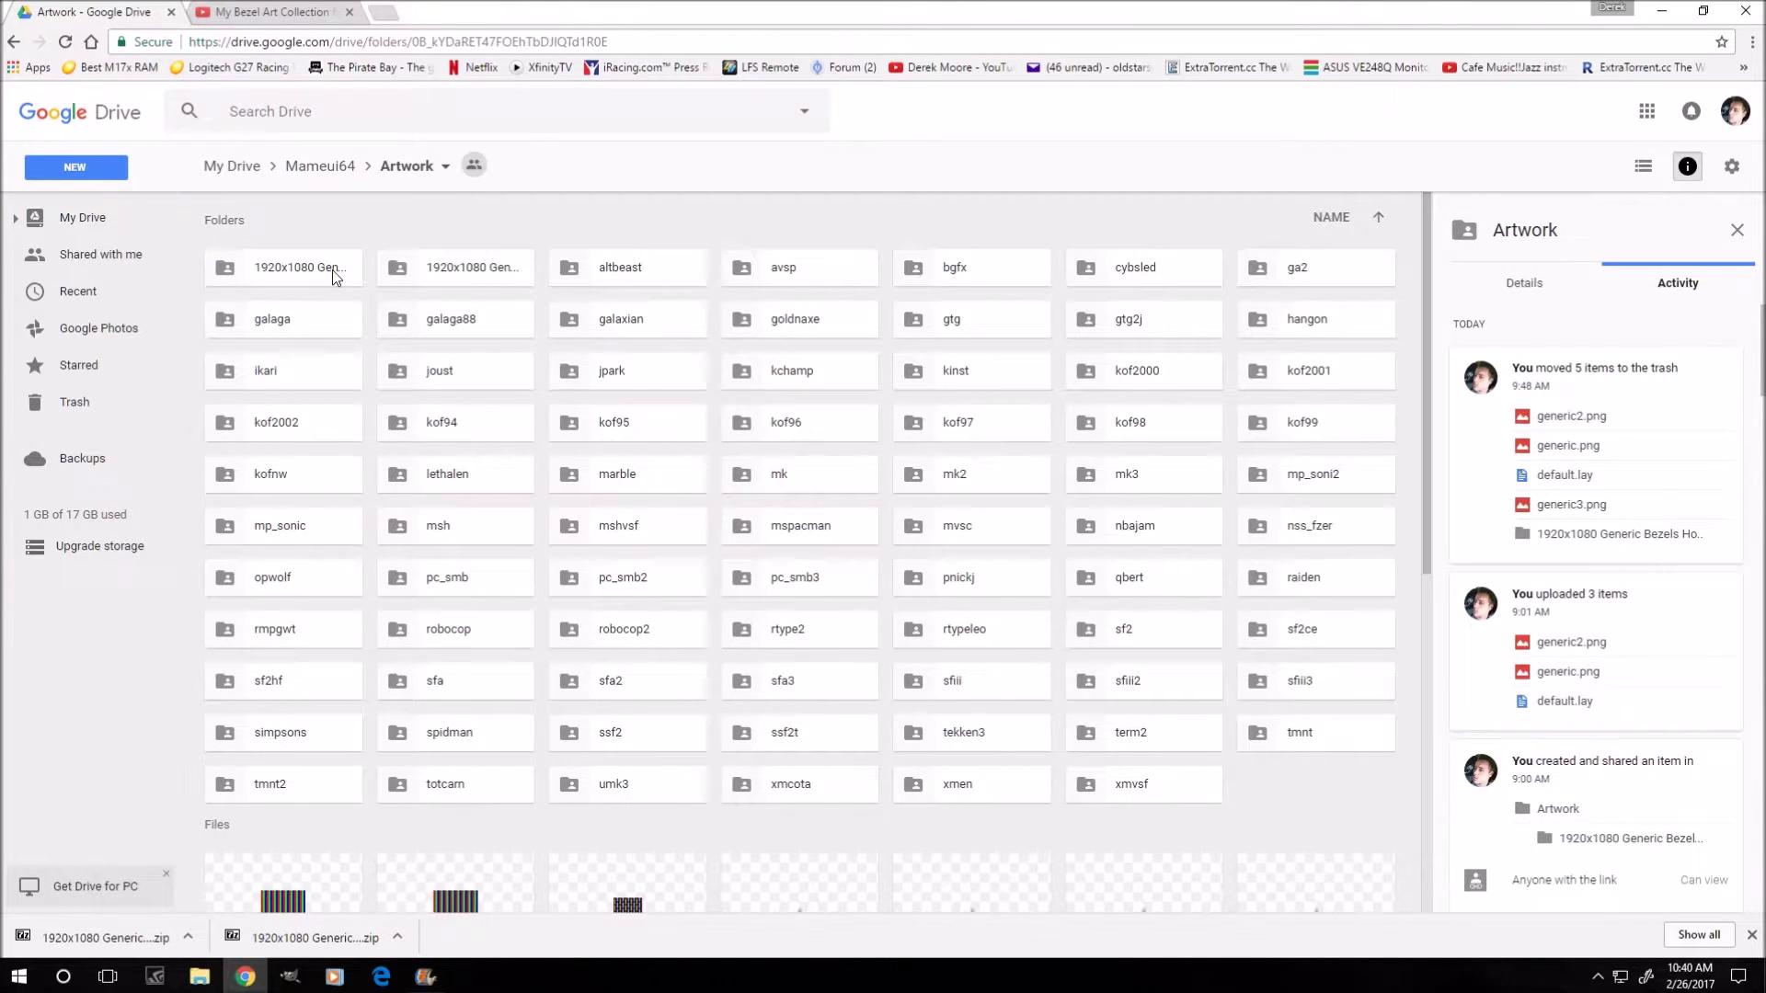
# Download the 1920x1080 Generic Bezels Horizontal folder as a zip to the Desktop
pyautogui.rightClick(322, 268)
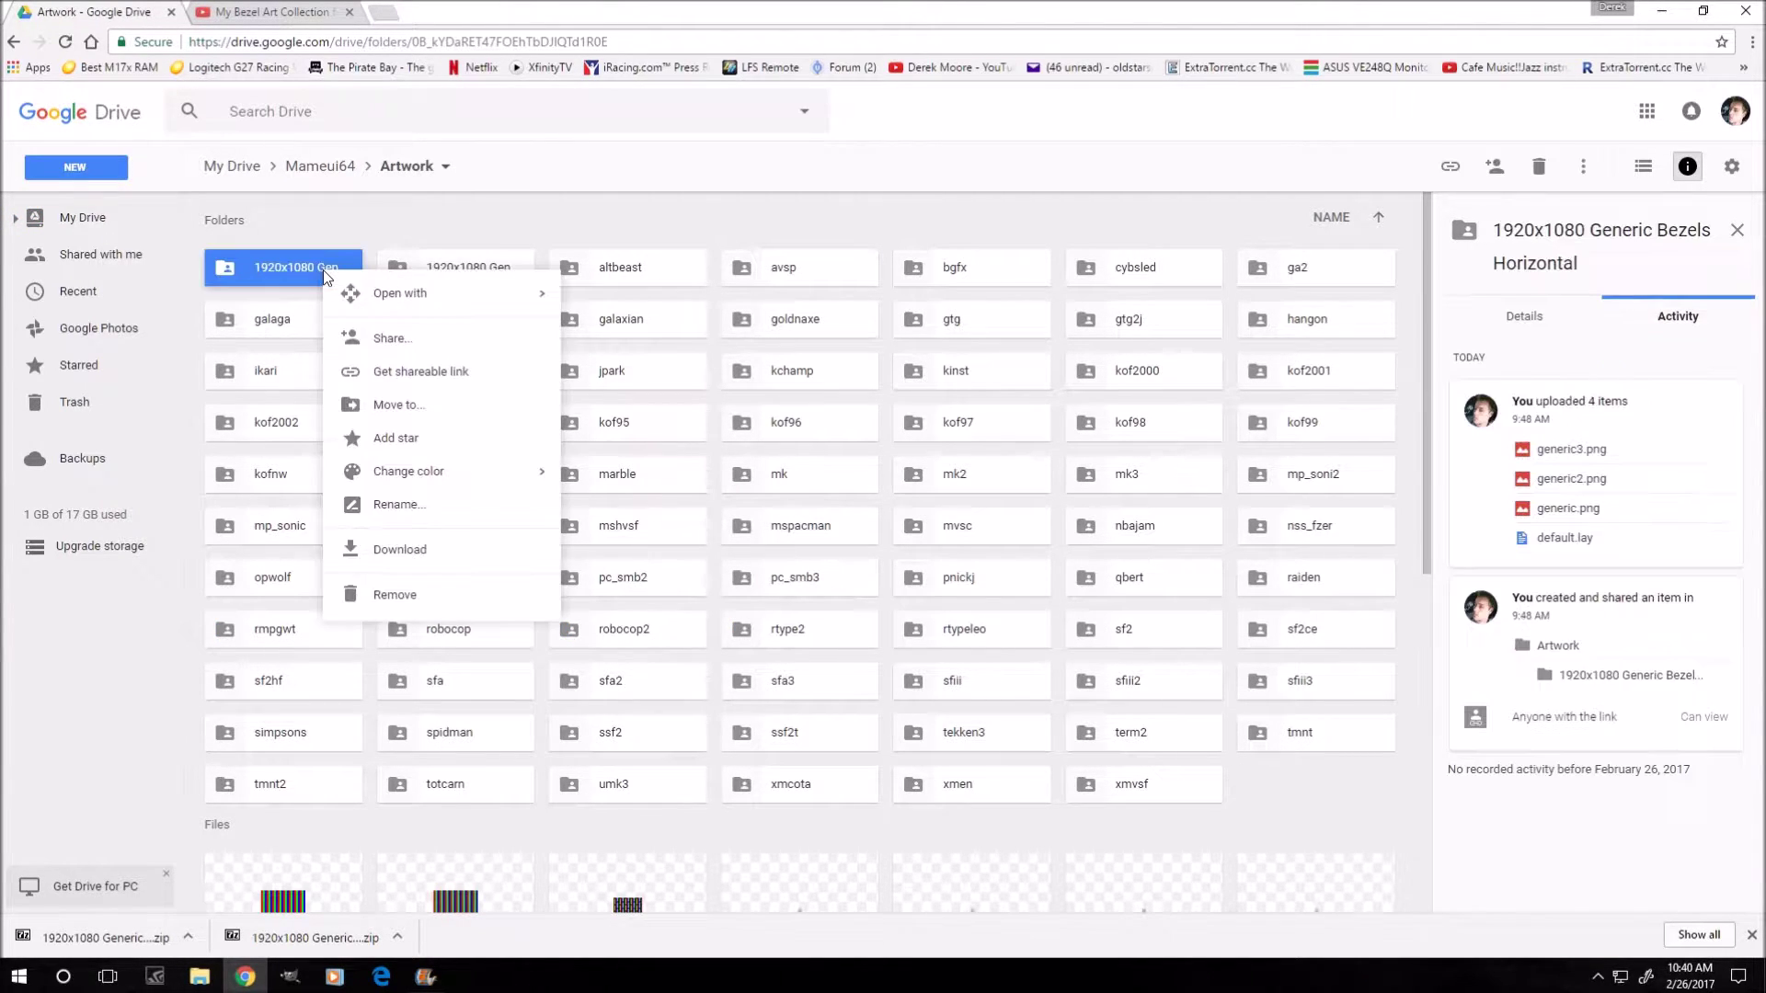
pyautogui.click(435, 552)
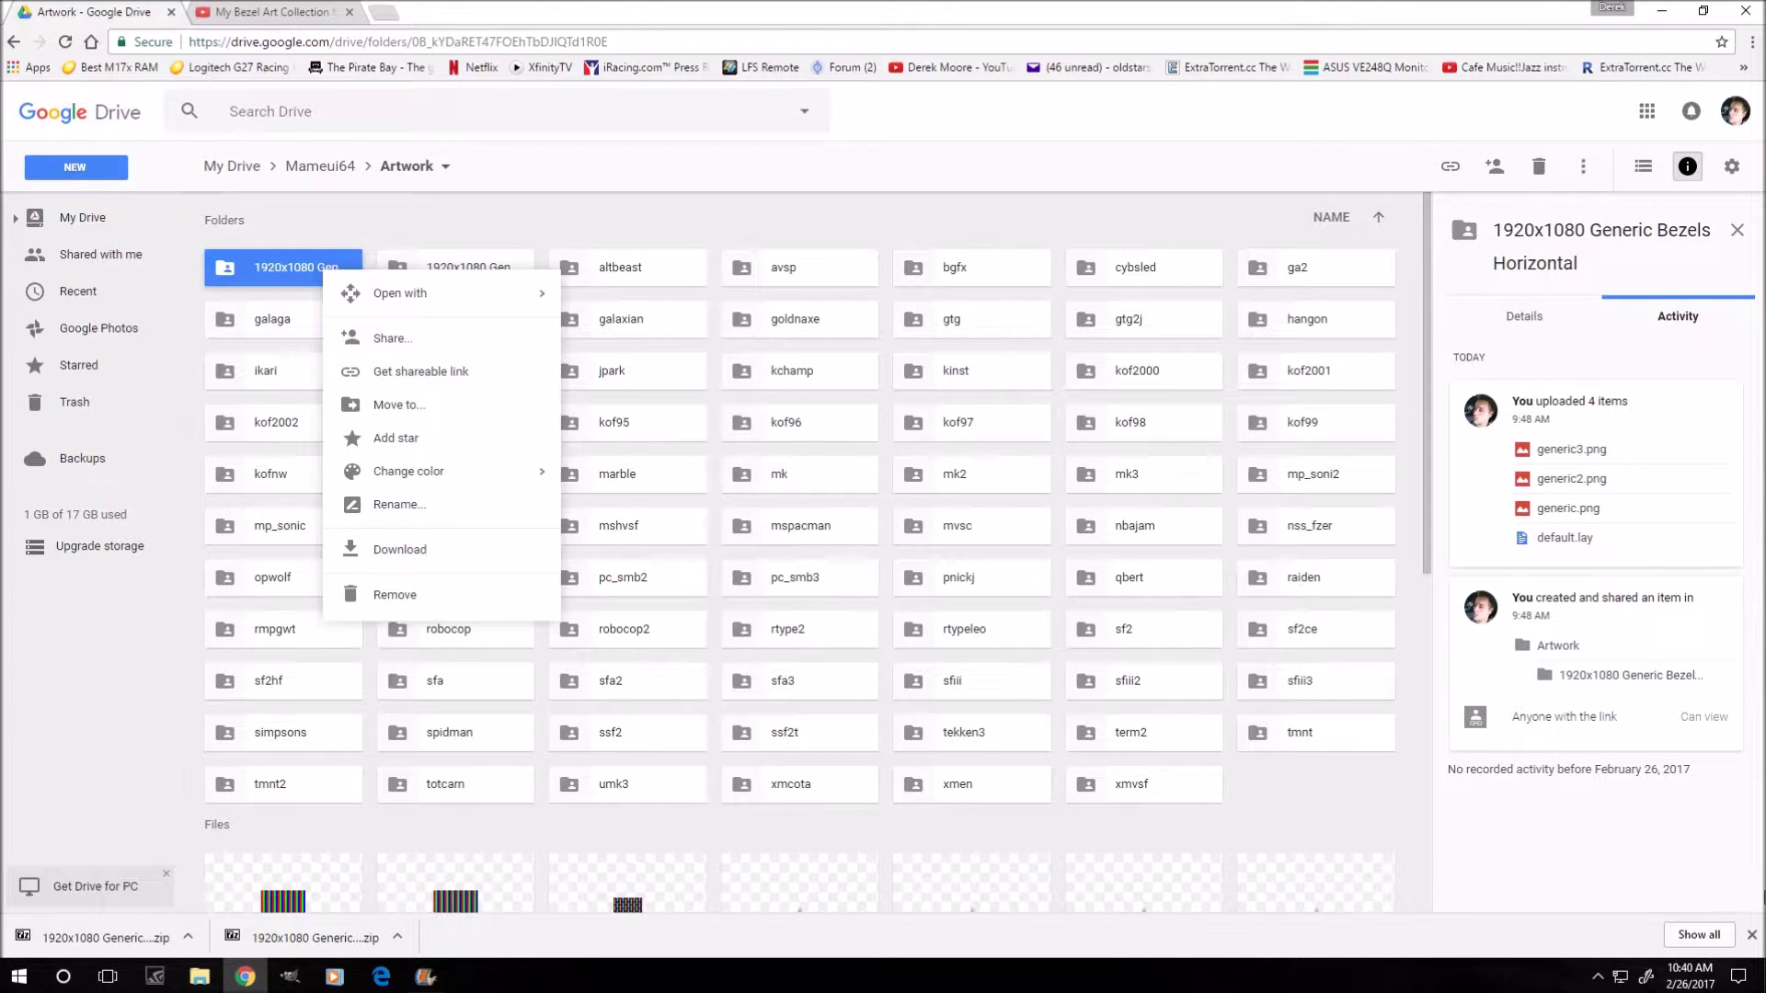
pyautogui.click(1753, 936)
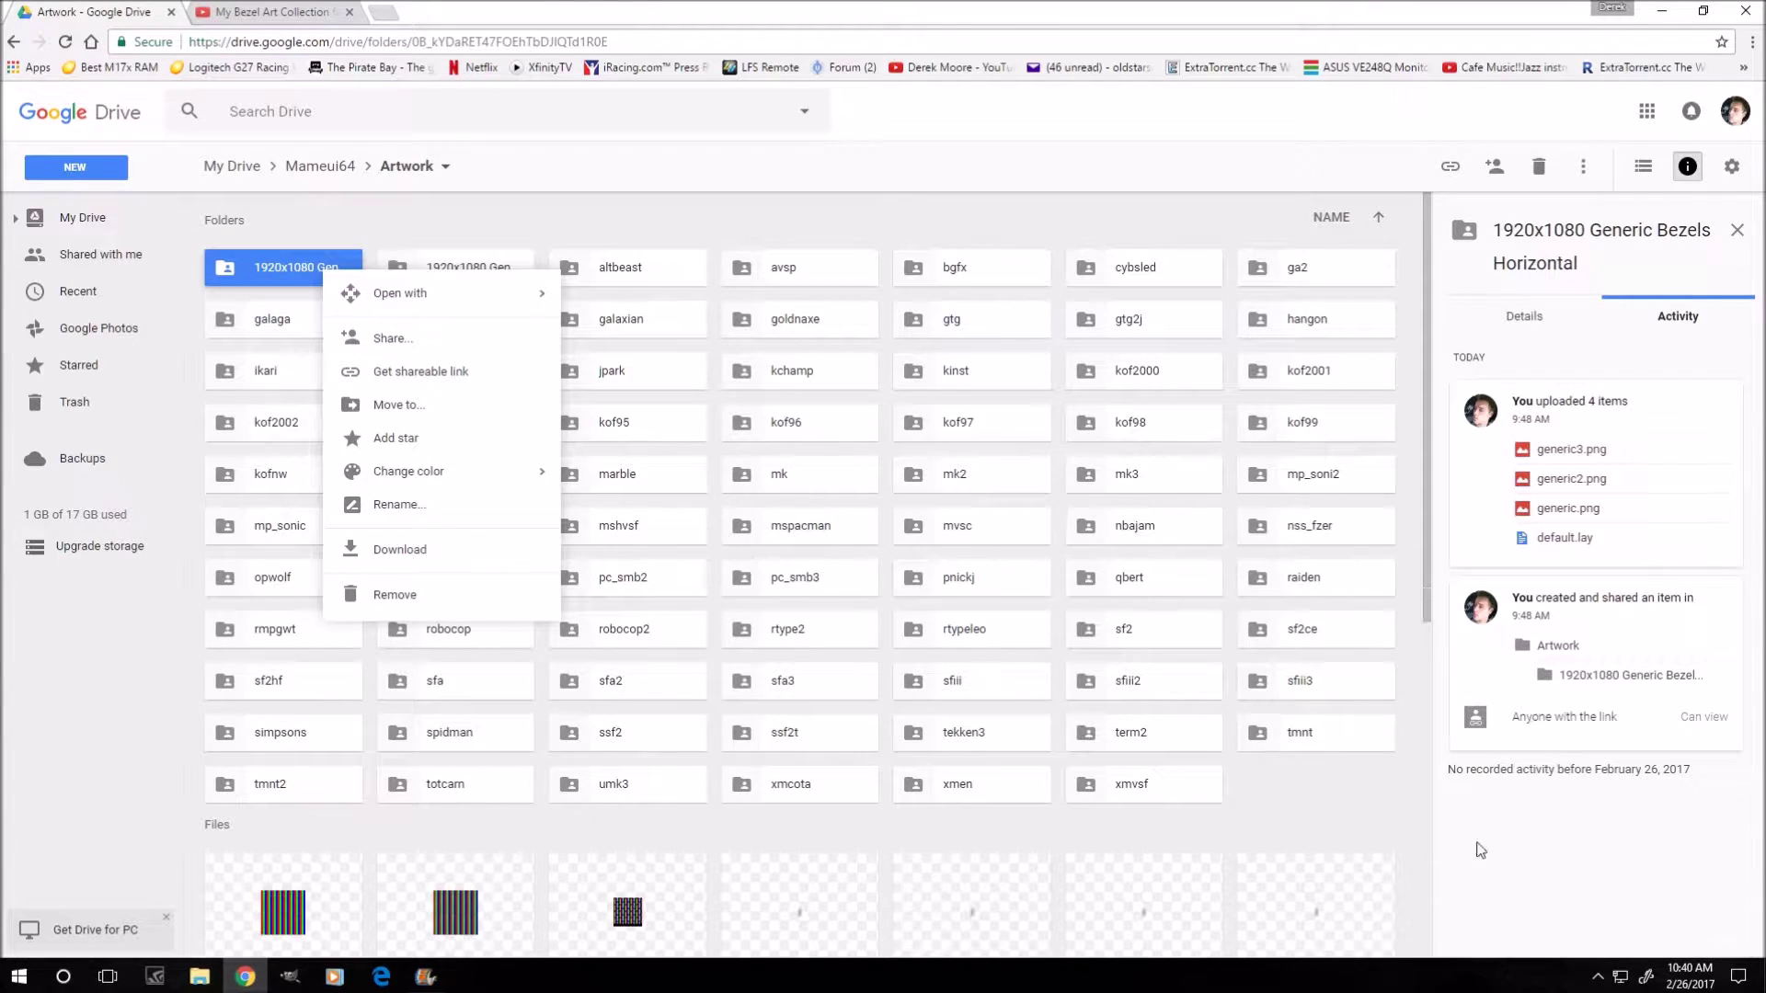
pyautogui.click(438, 563)
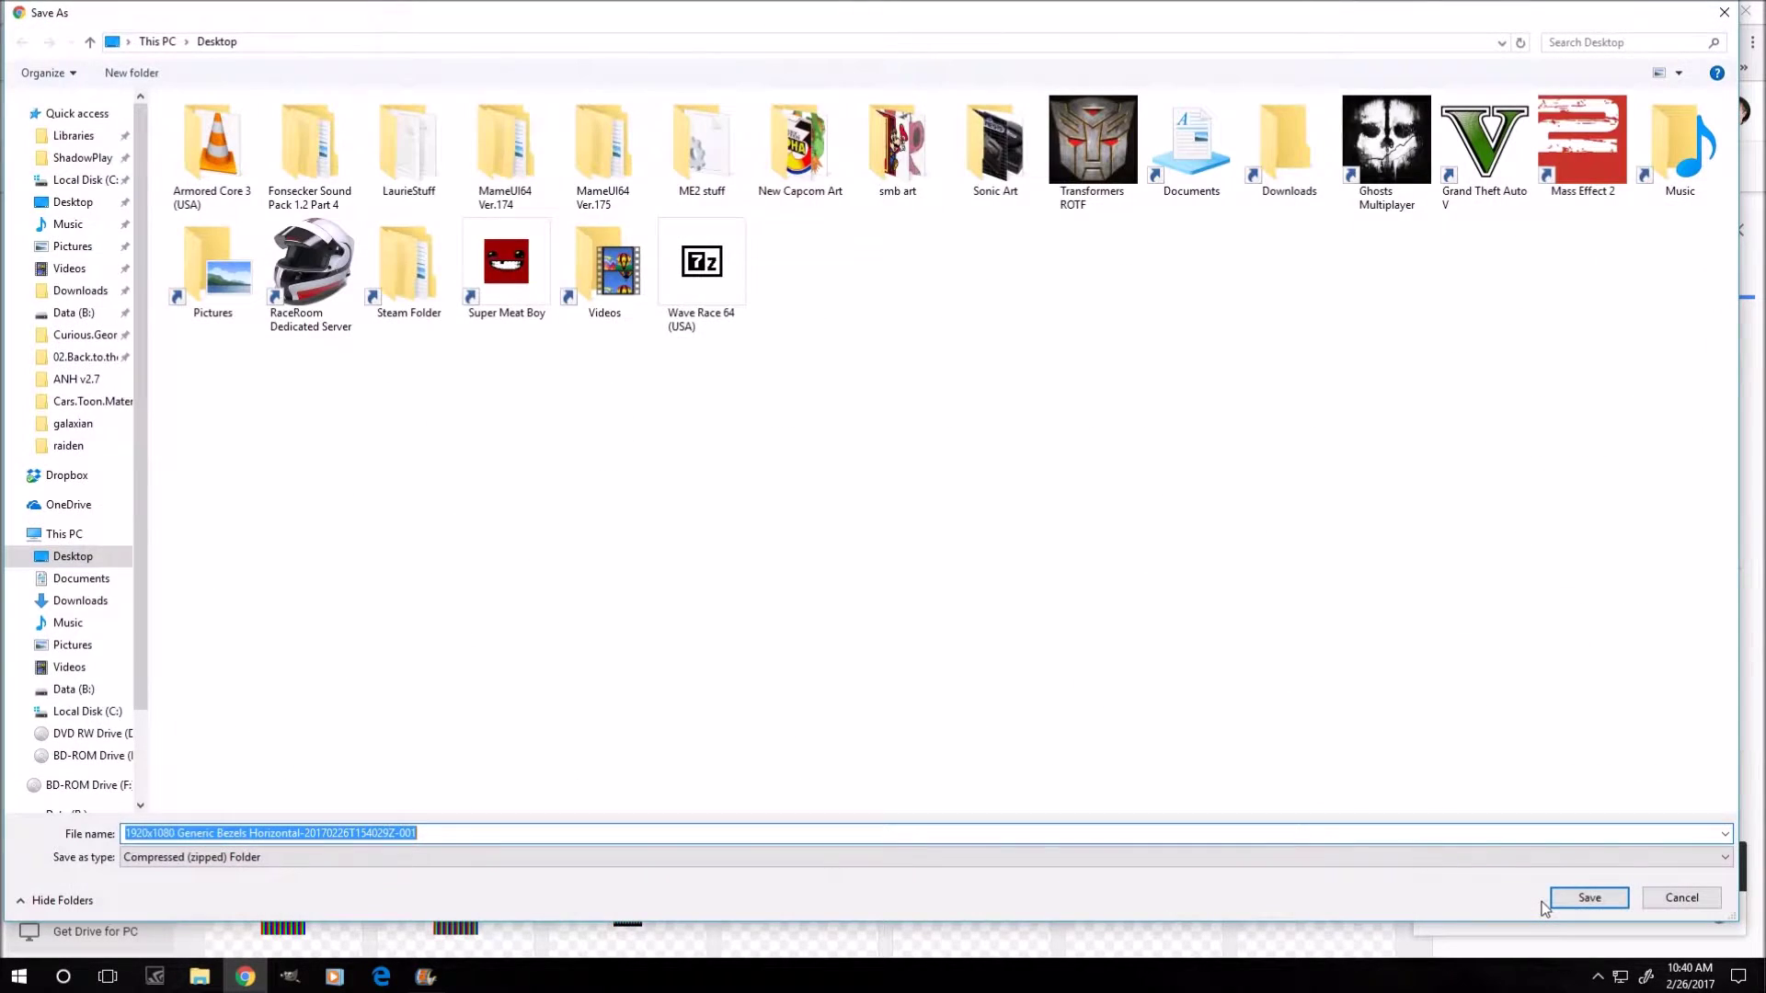
pyautogui.click(1564, 899)
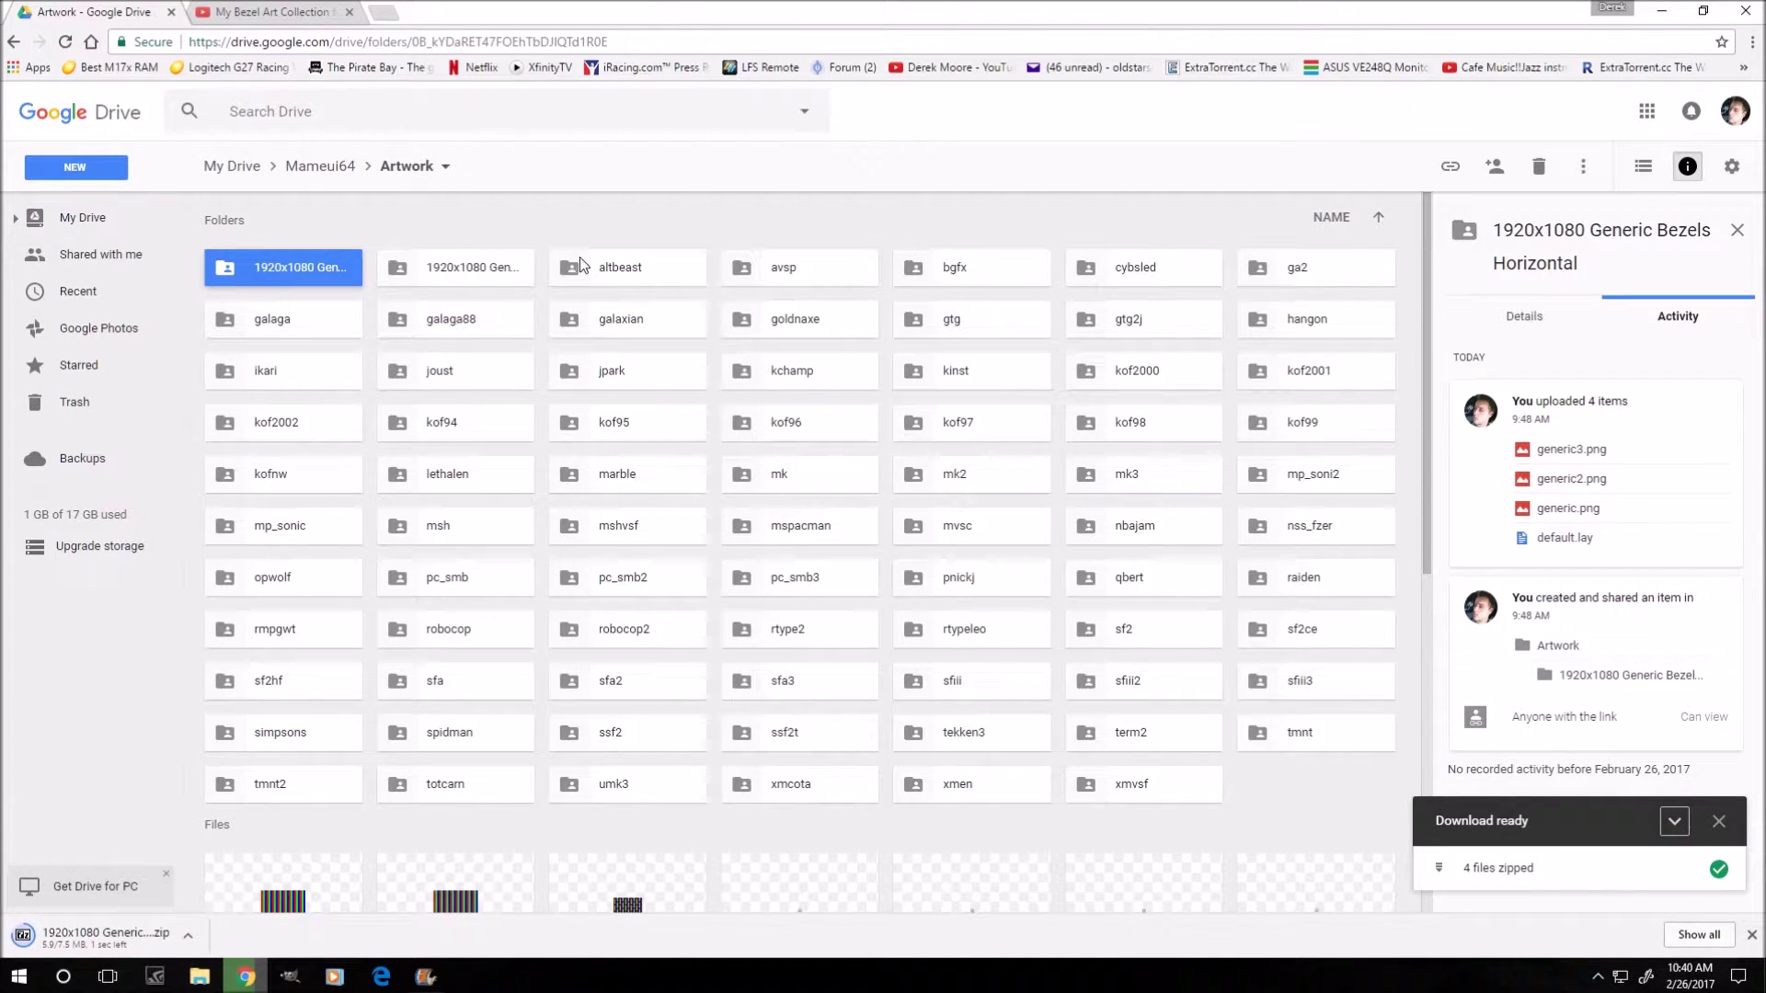
# Download the 1920x1080 Generic Bezels Vertical folder as a zip to the Desktop
pyautogui.rightClick(504, 269)
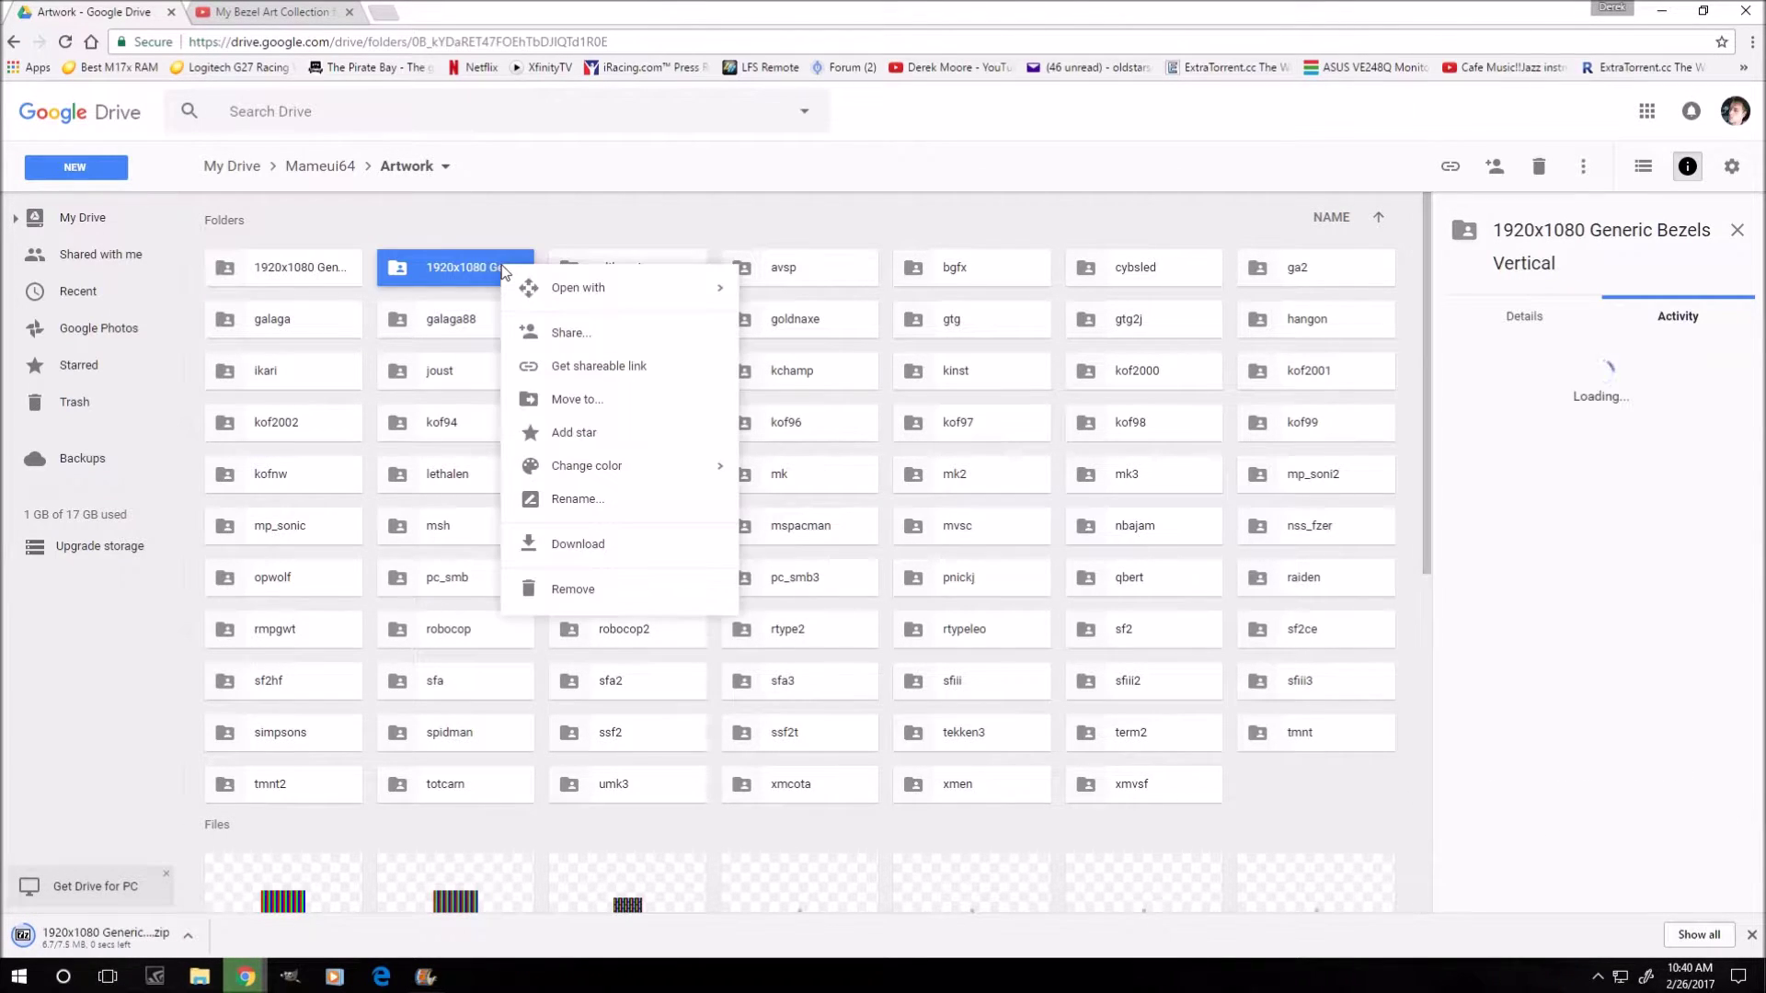
pyautogui.click(567, 546)
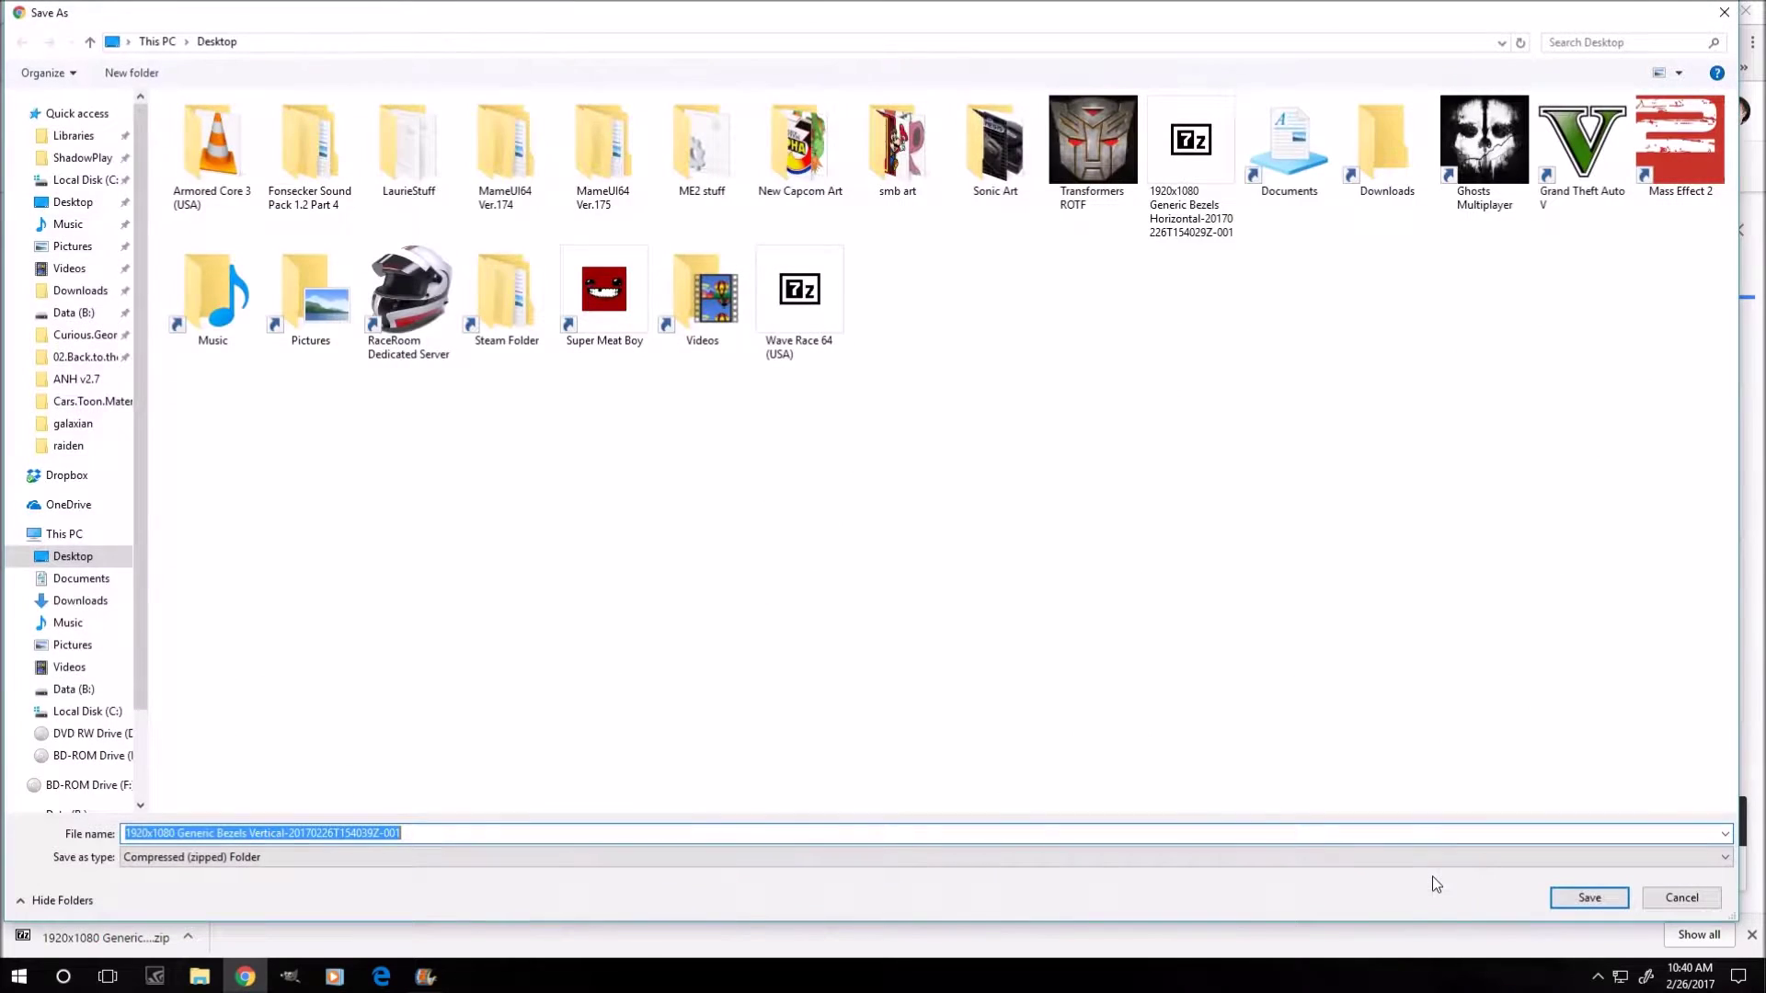
pyautogui.press('Return')
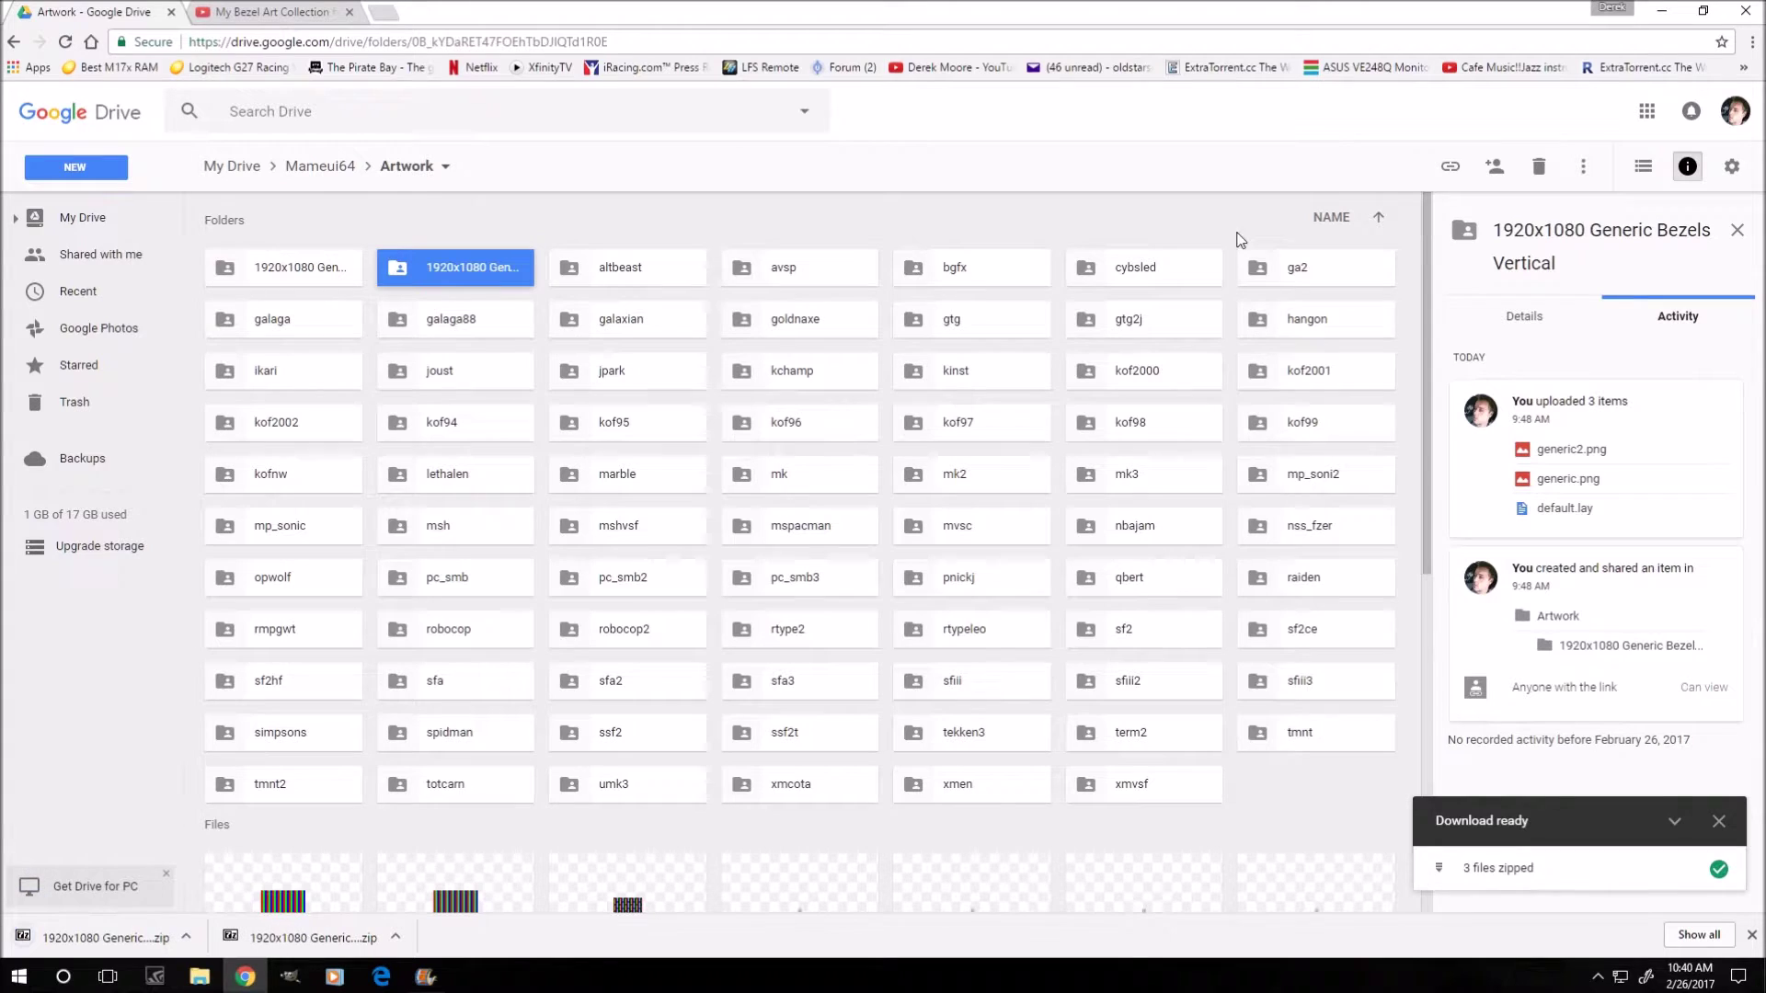
pyautogui.click(1661, 9)
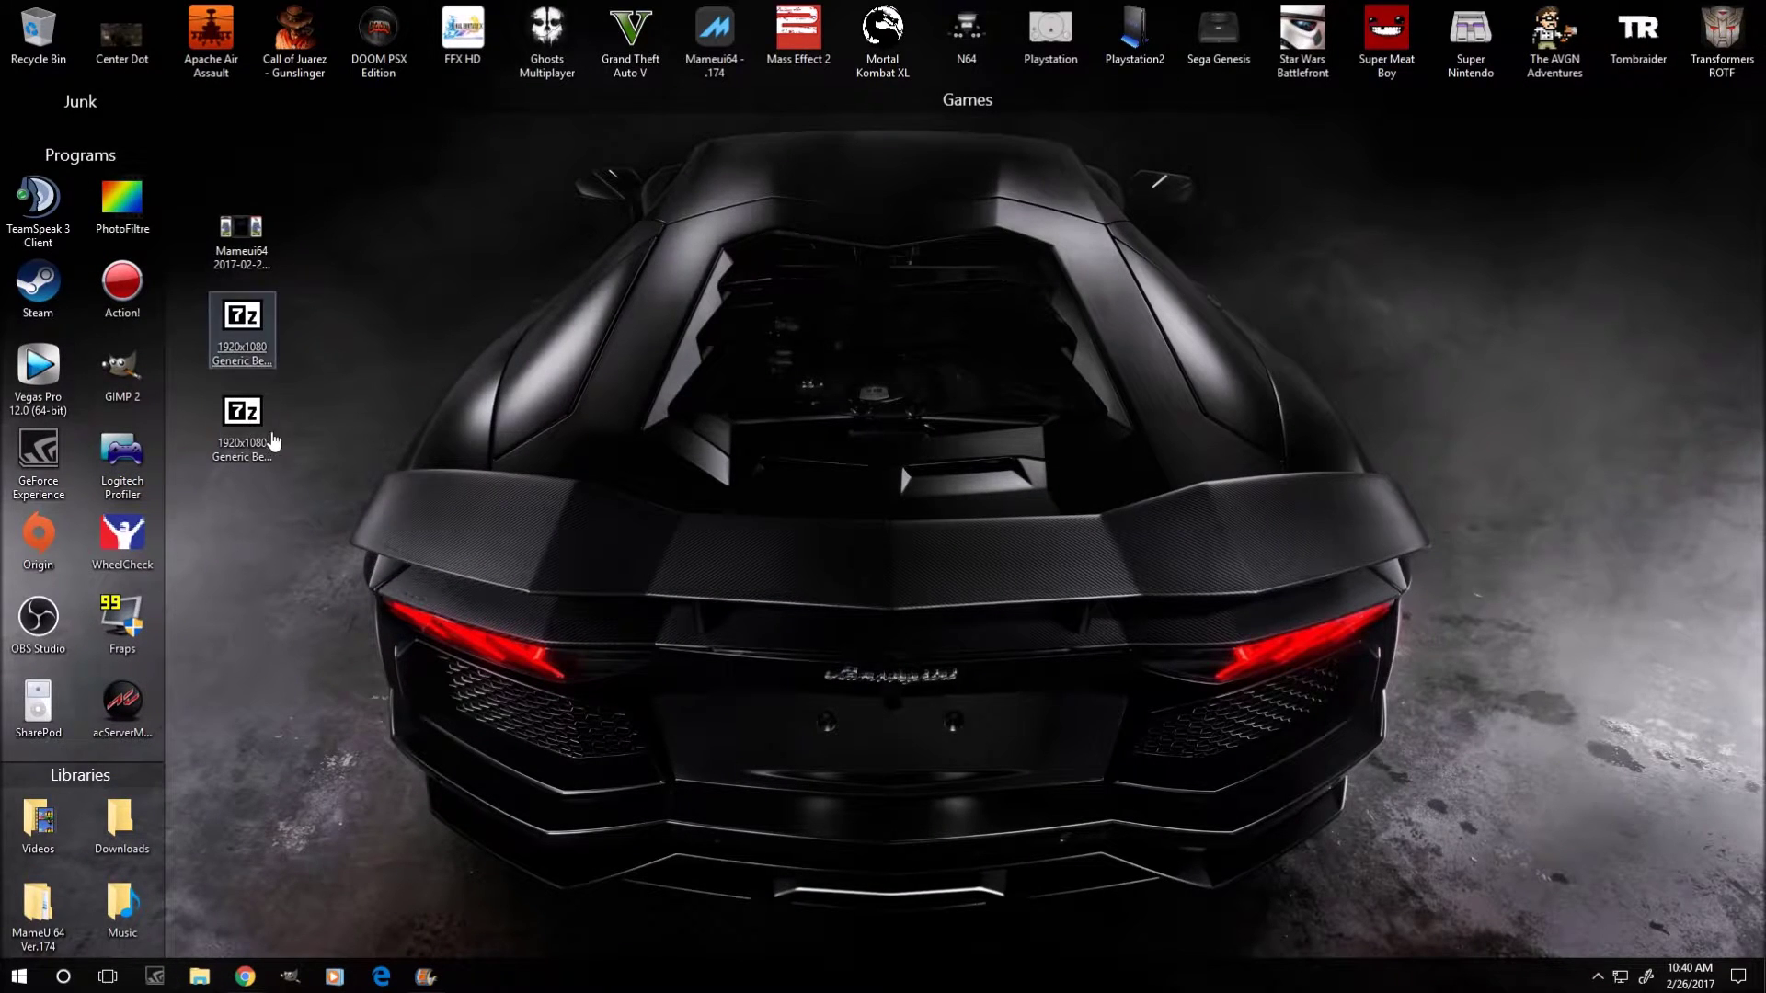
# Extract both 1920x1080 bezel archives onto the desktop with 7-Zip
pyautogui.rightClick(245, 333)
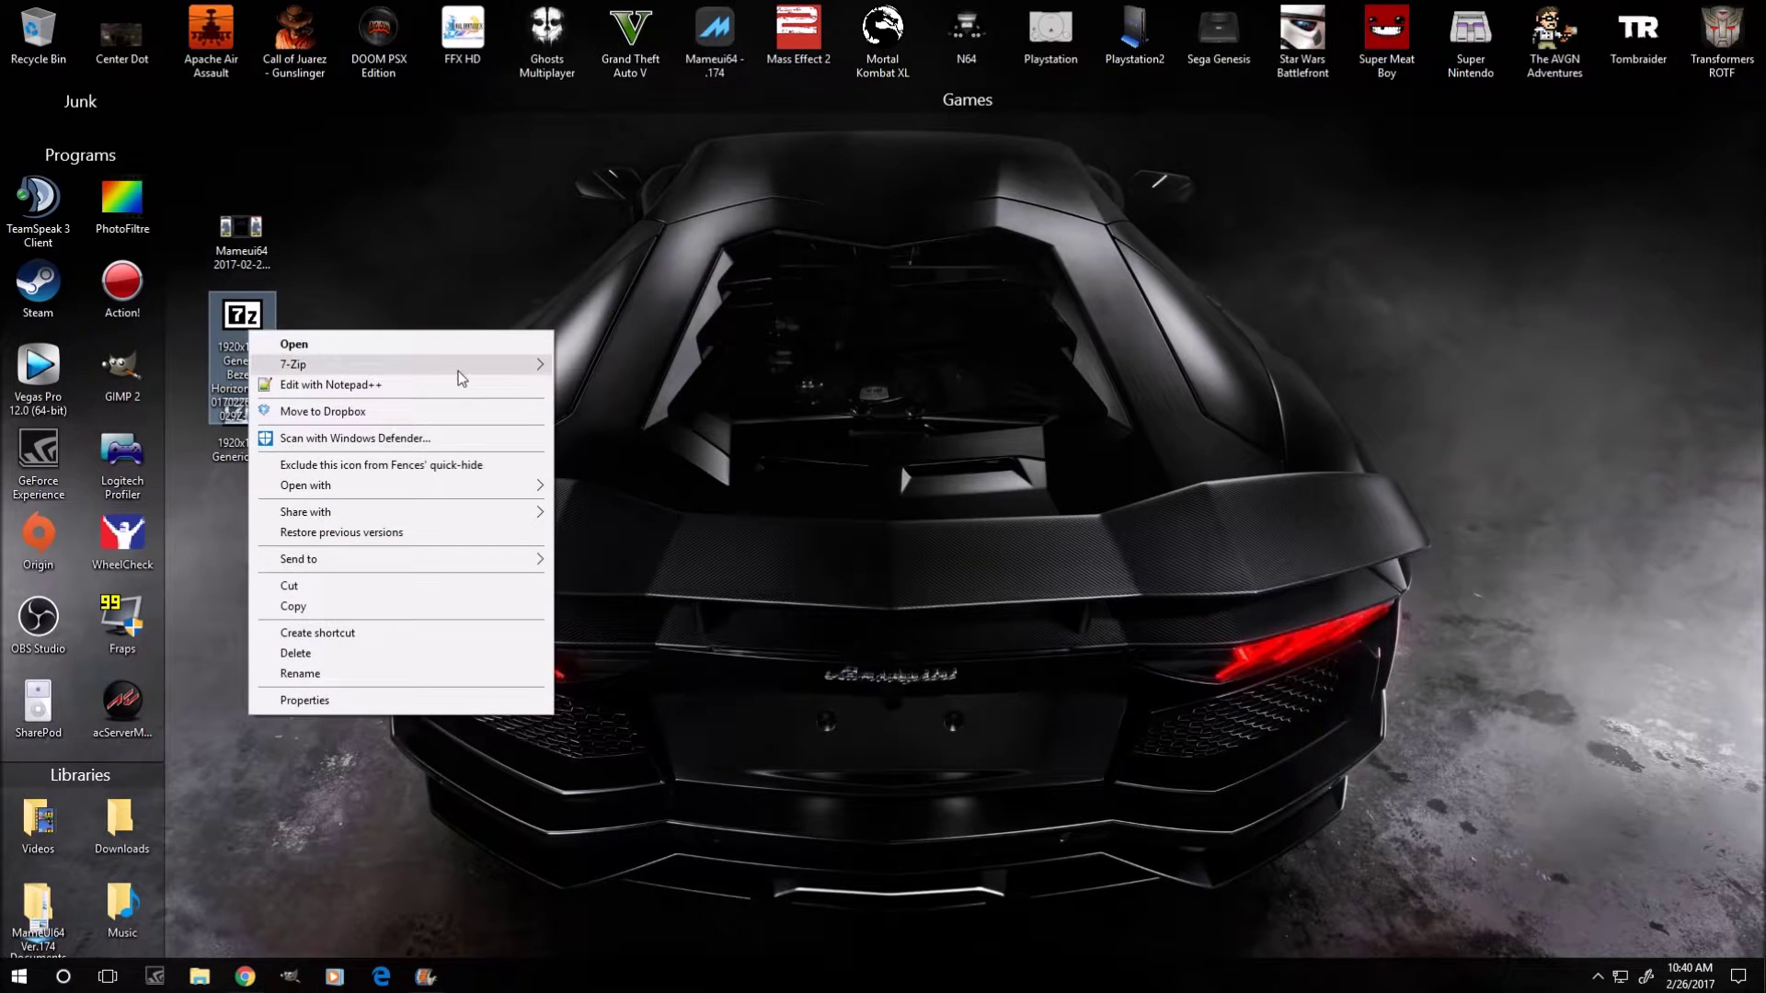
pyautogui.moveTo(457, 364)
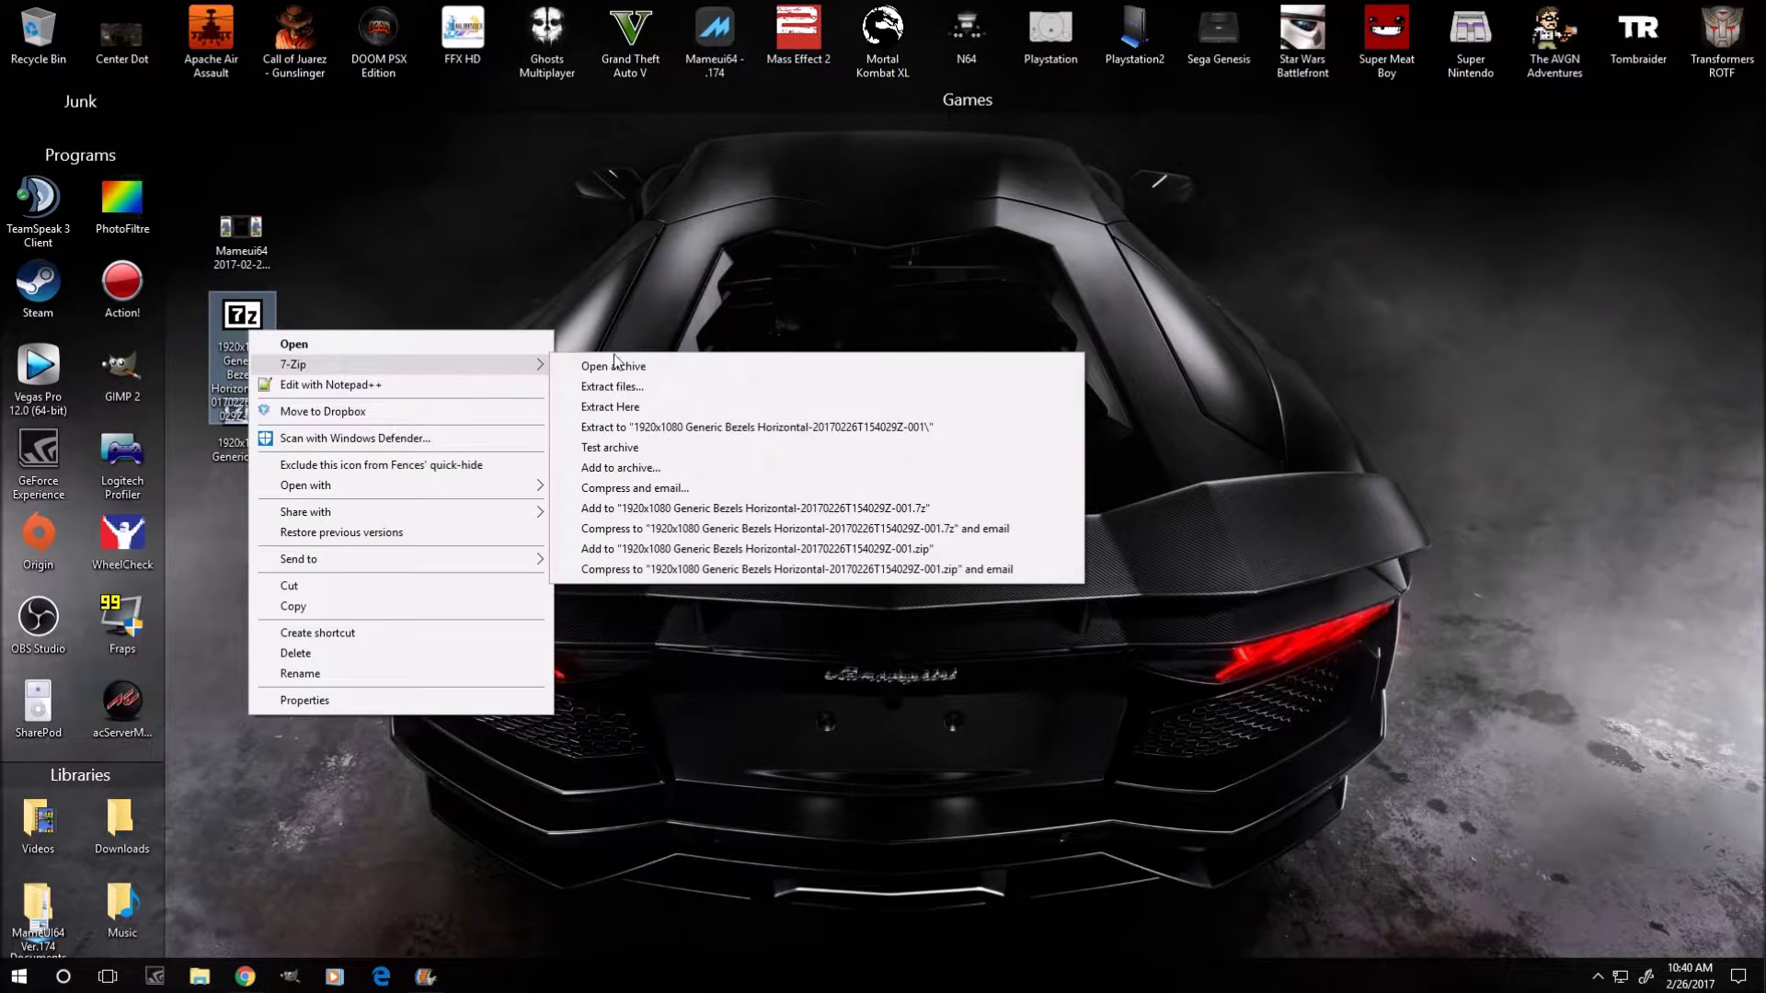
pyautogui.click(613, 406)
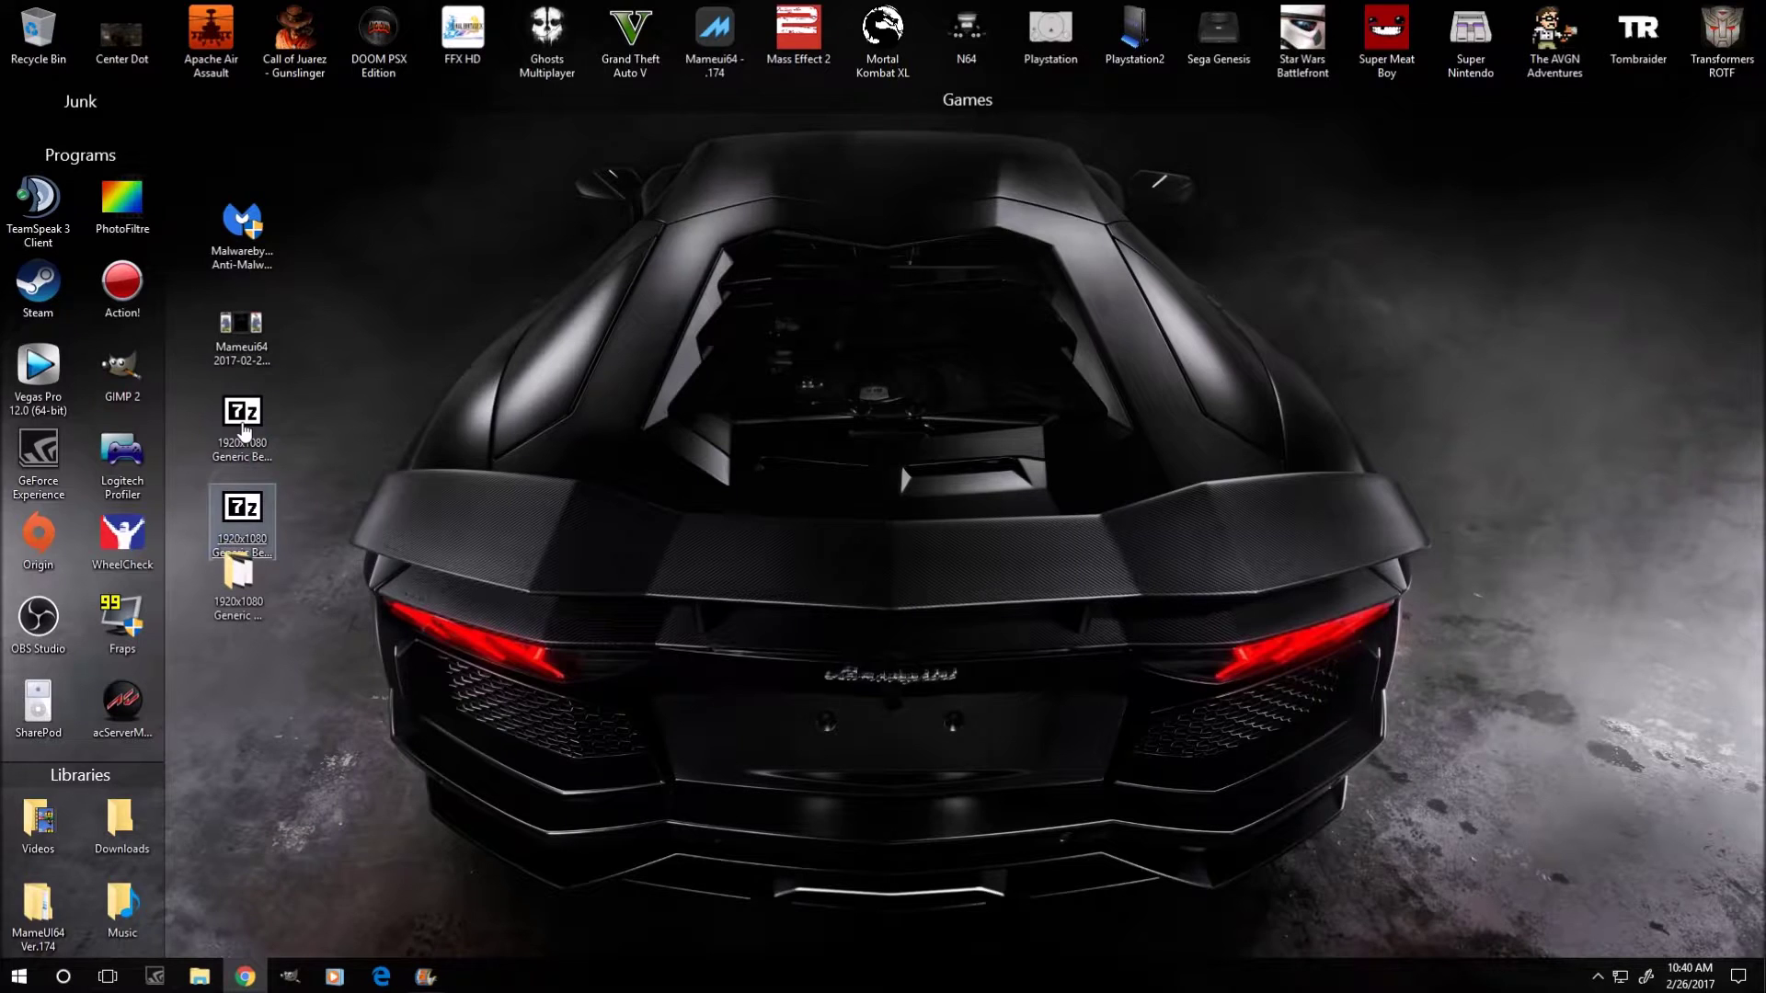
pyautogui.rightClick(236, 515)
pyautogui.moveTo(458, 541)
pyautogui.click(581, 583)
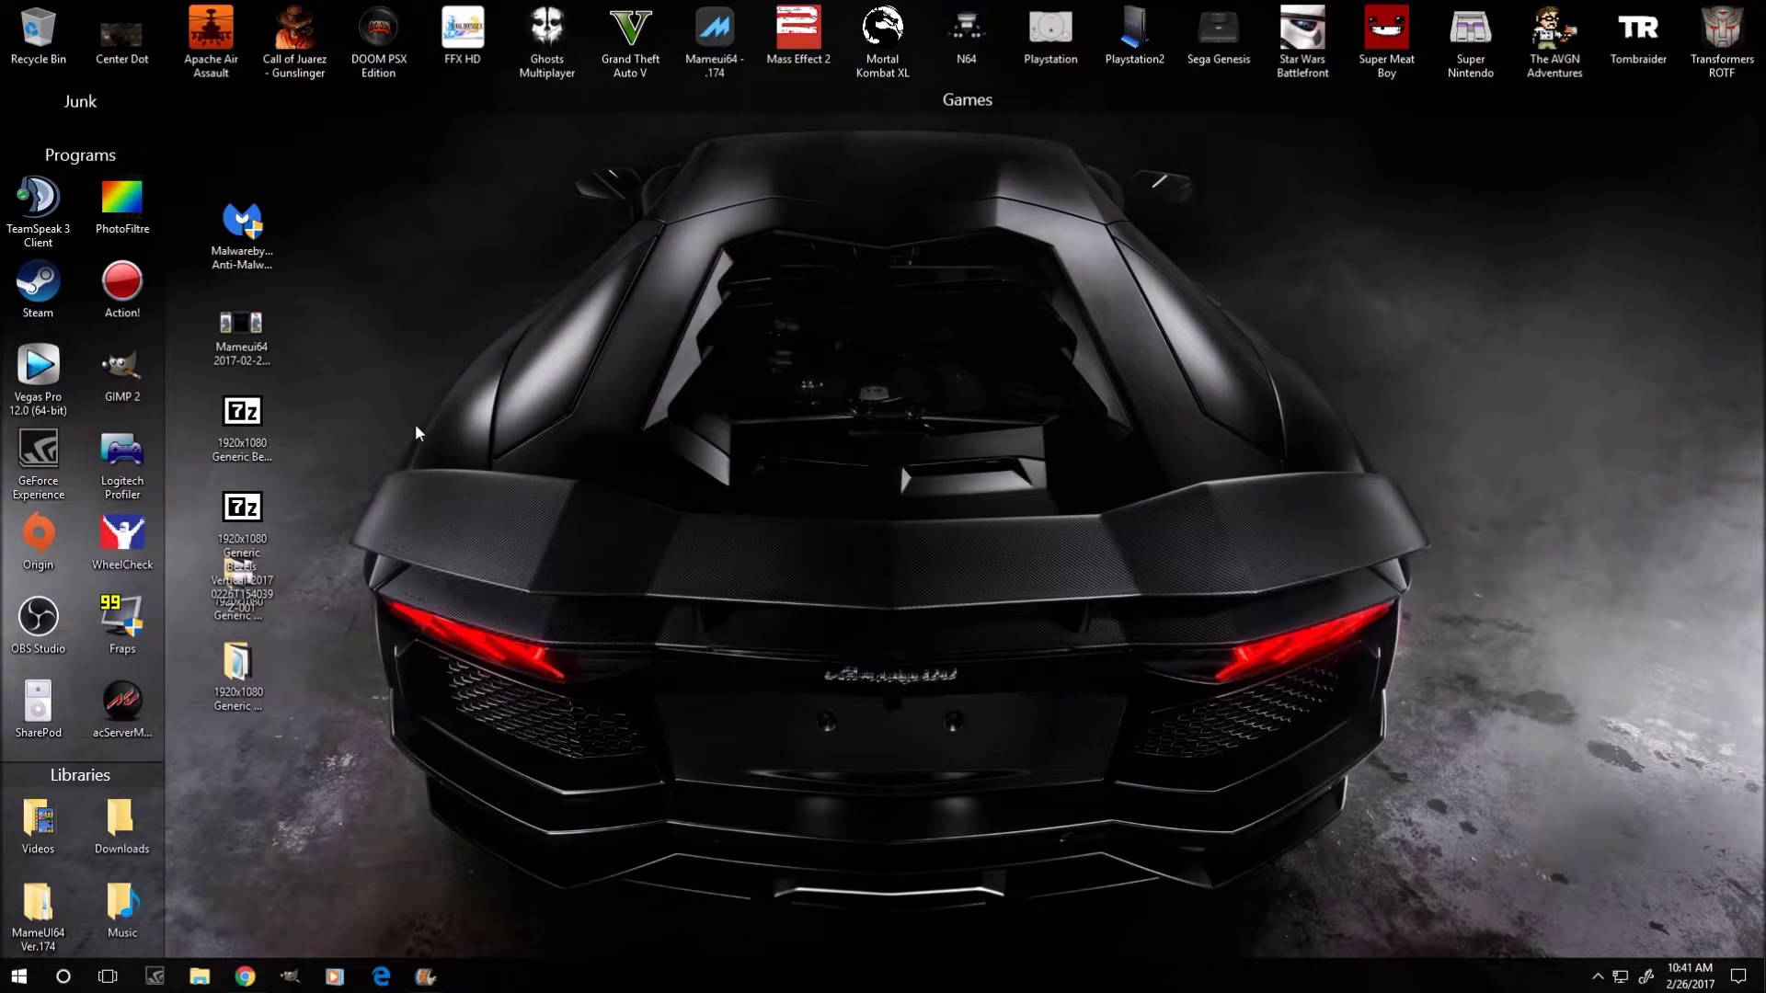
# Move the Malwarebytes icon into Programs and delete both bezel zip archives
pyautogui.moveTo(242, 228); pyautogui.dragTo(101, 631)
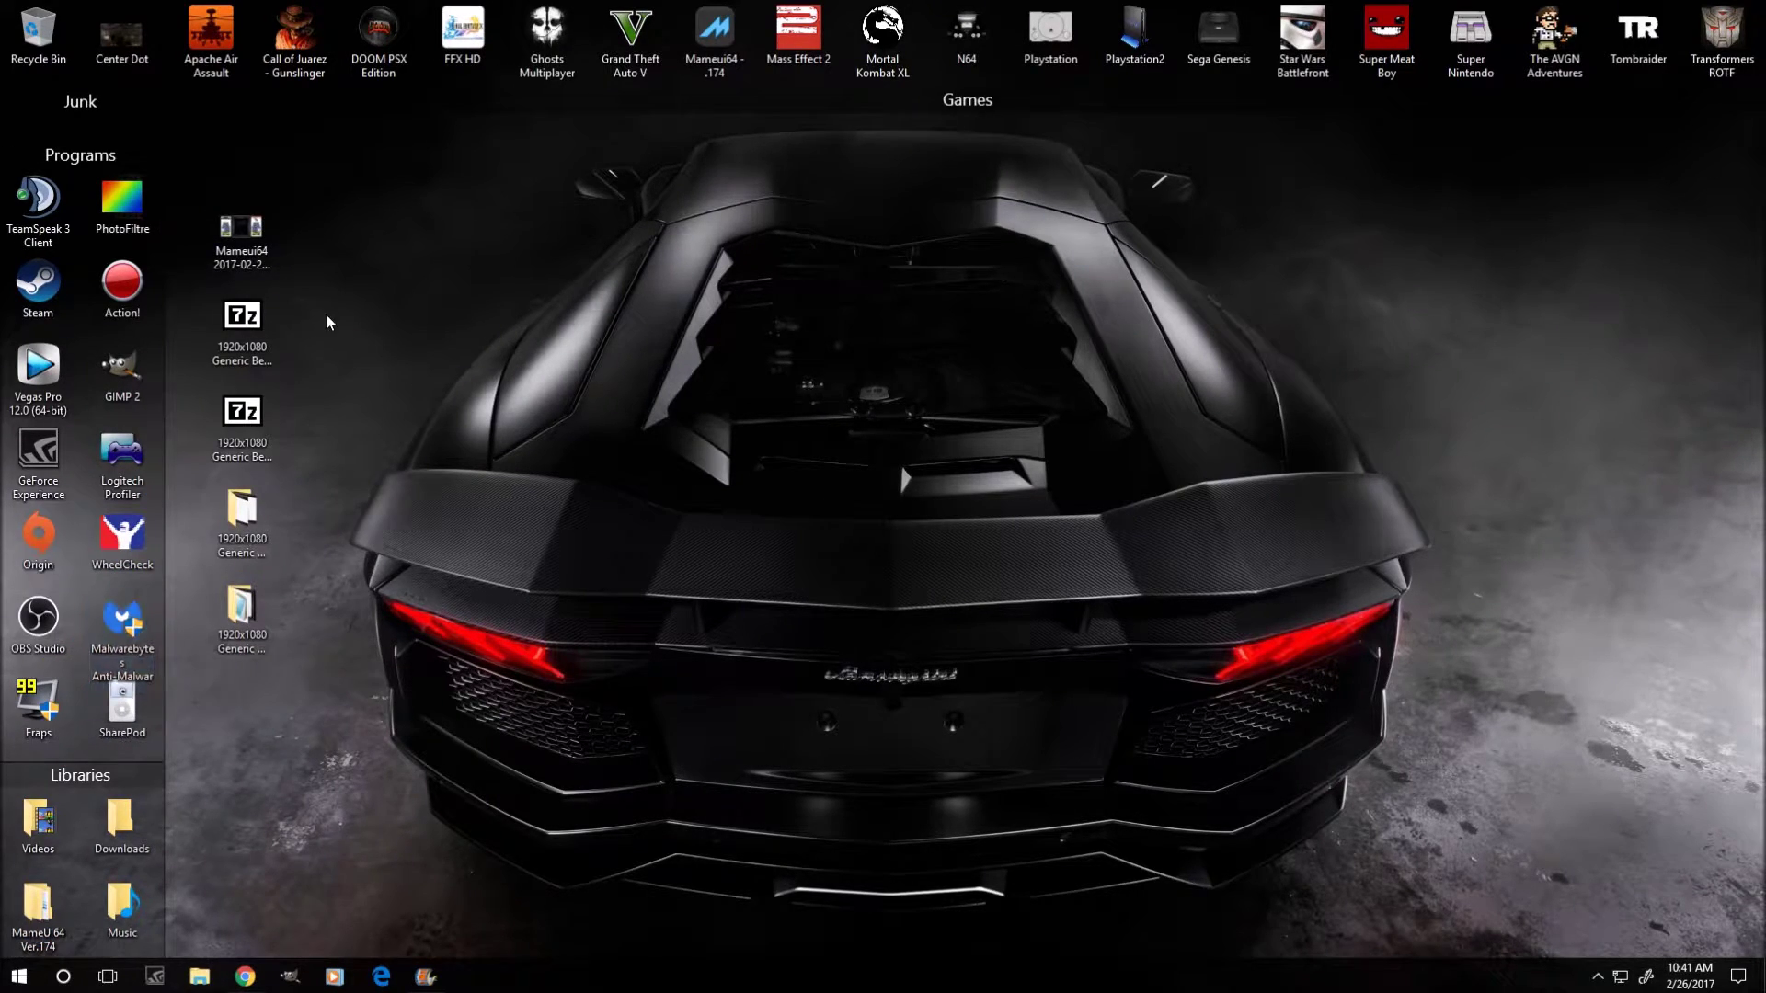
pyautogui.moveTo(285, 312); pyautogui.dragTo(237, 440)
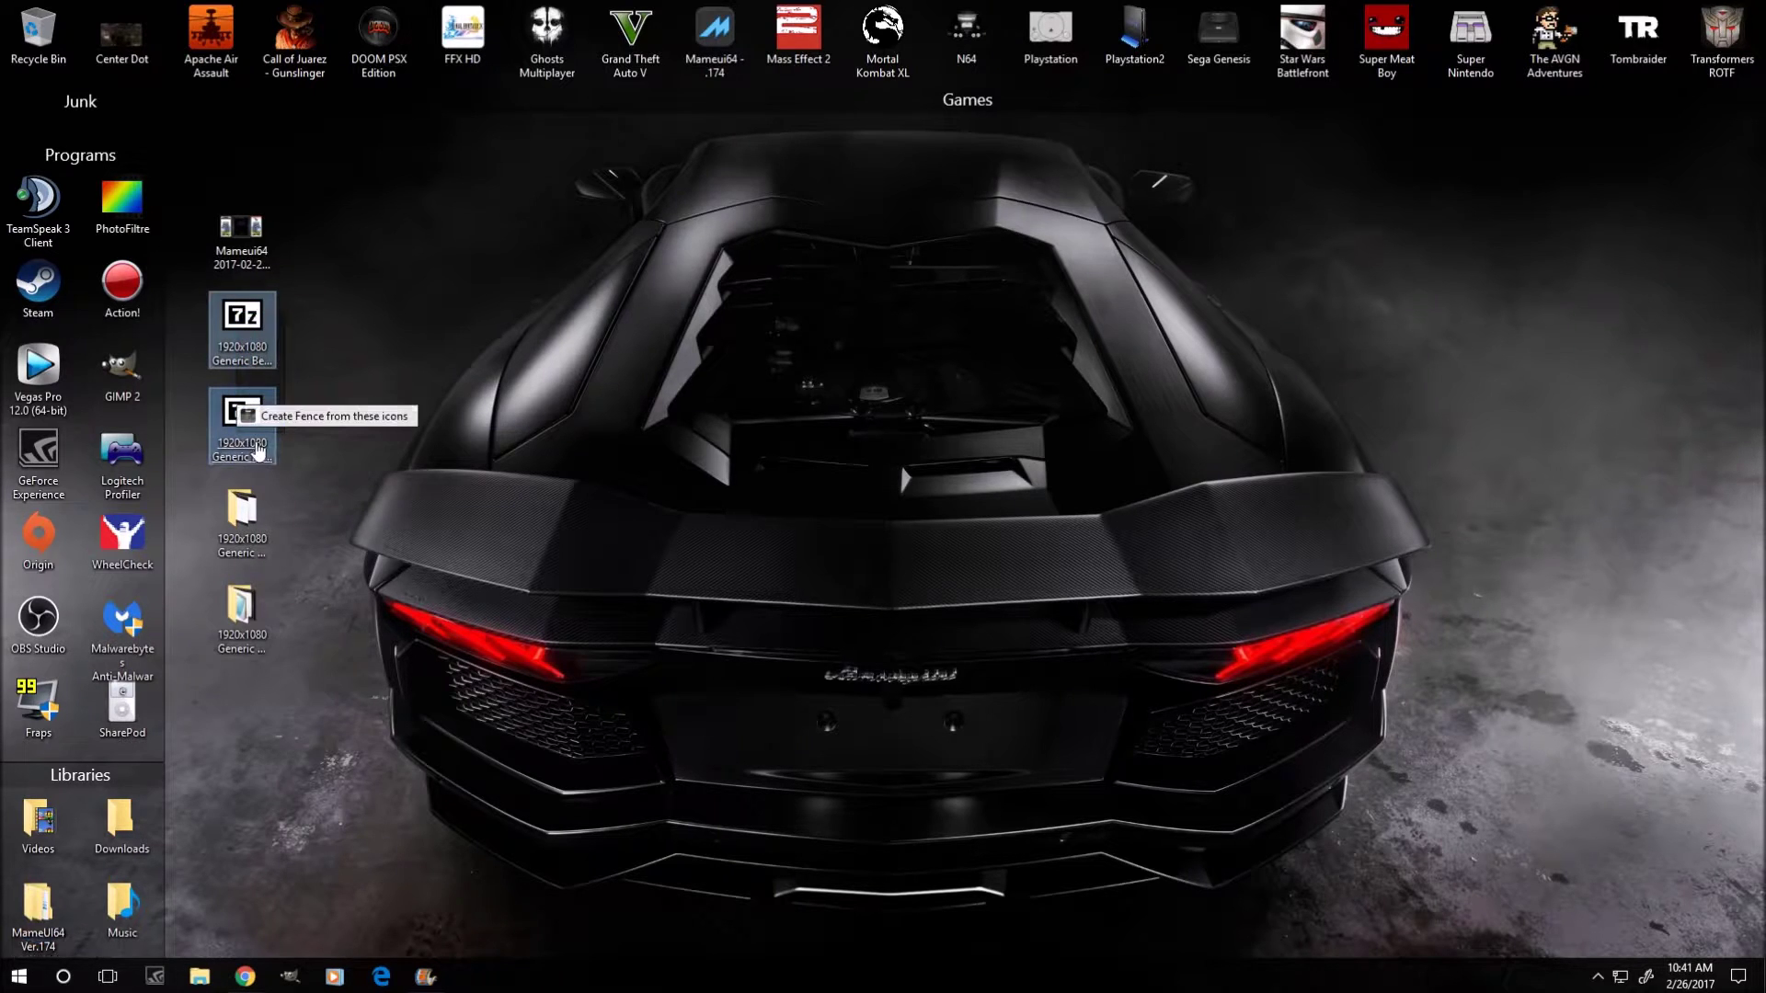
pyautogui.rightClick(258, 443)
pyautogui.click(307, 695)
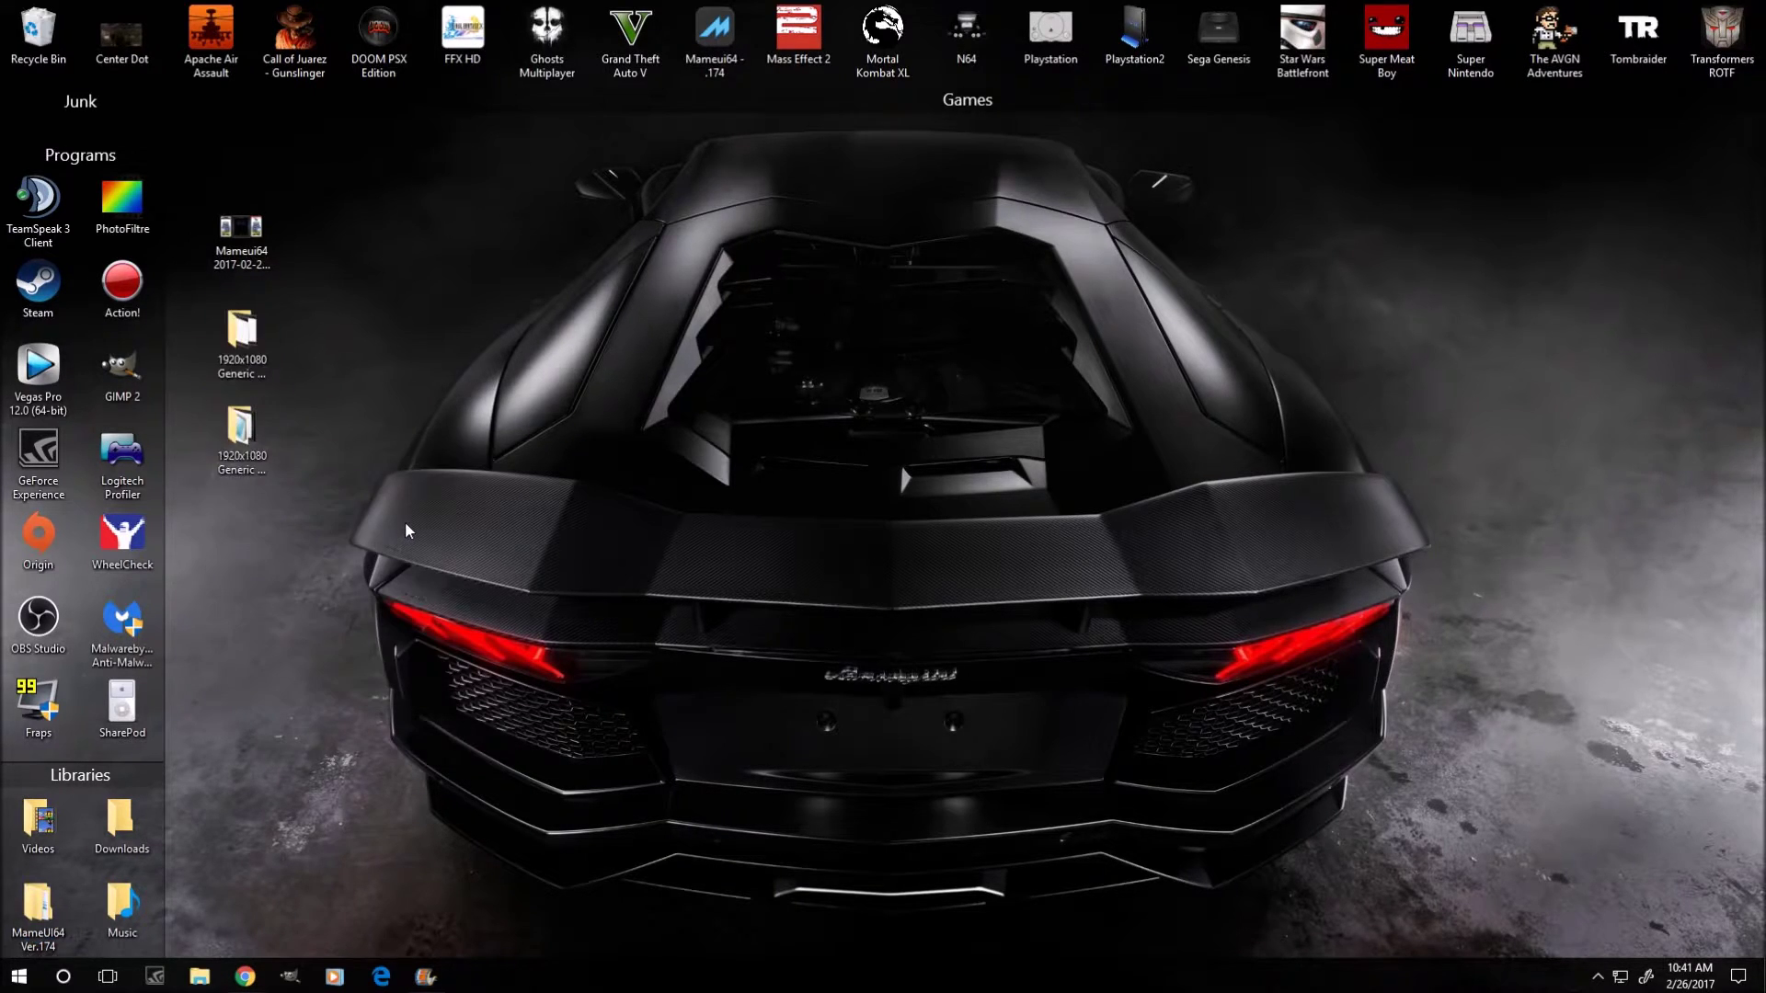
pyautogui.click(244, 976)
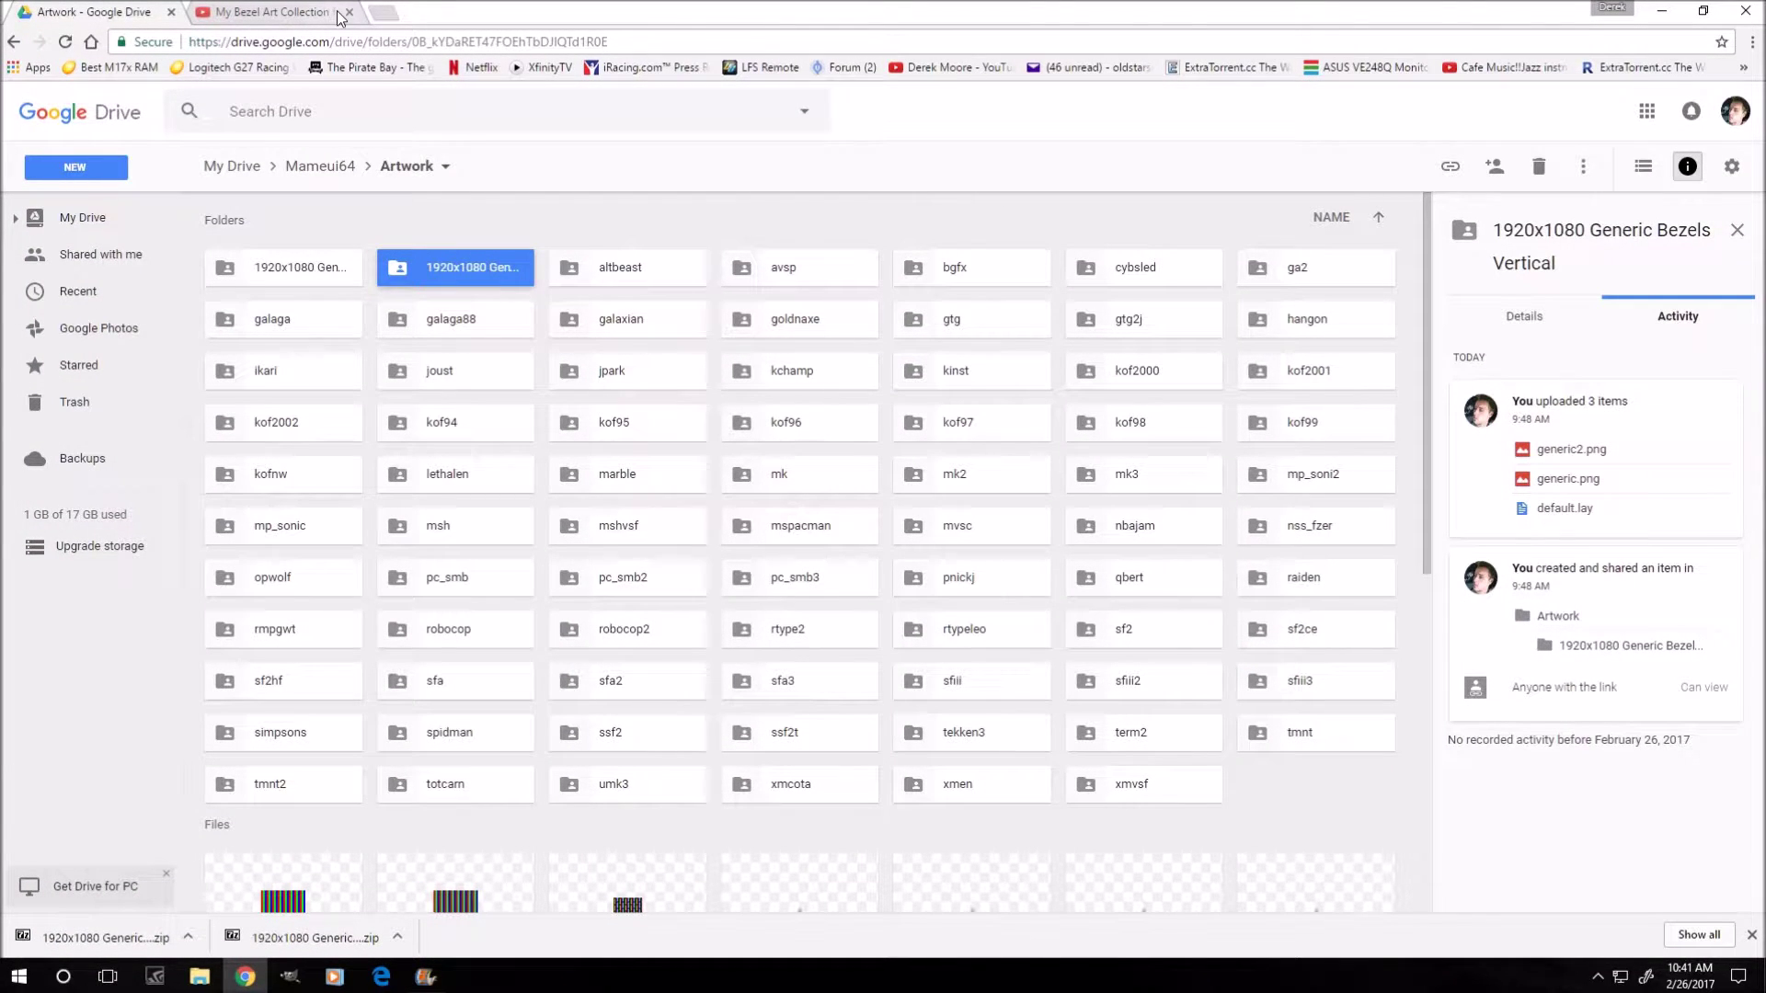
# Search the web for 'emuparadise mame donkey kong' in a new tab
pyautogui.click(384, 16)
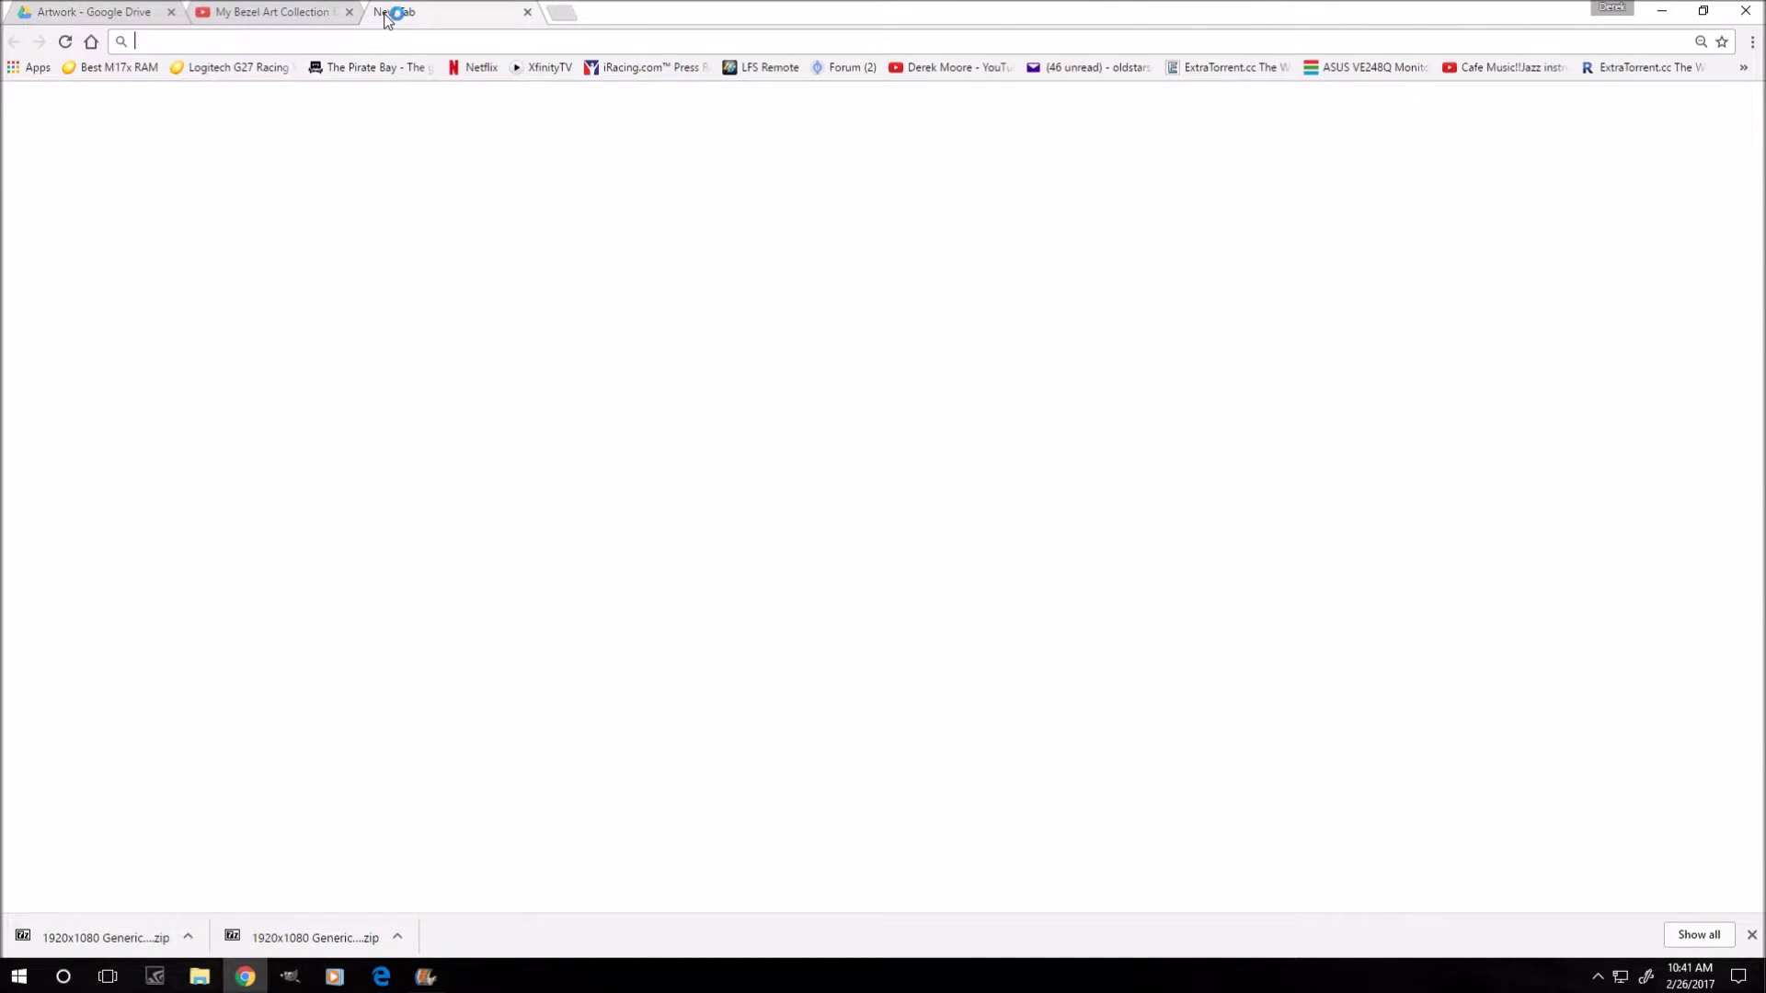
pyautogui.click(680, 324)
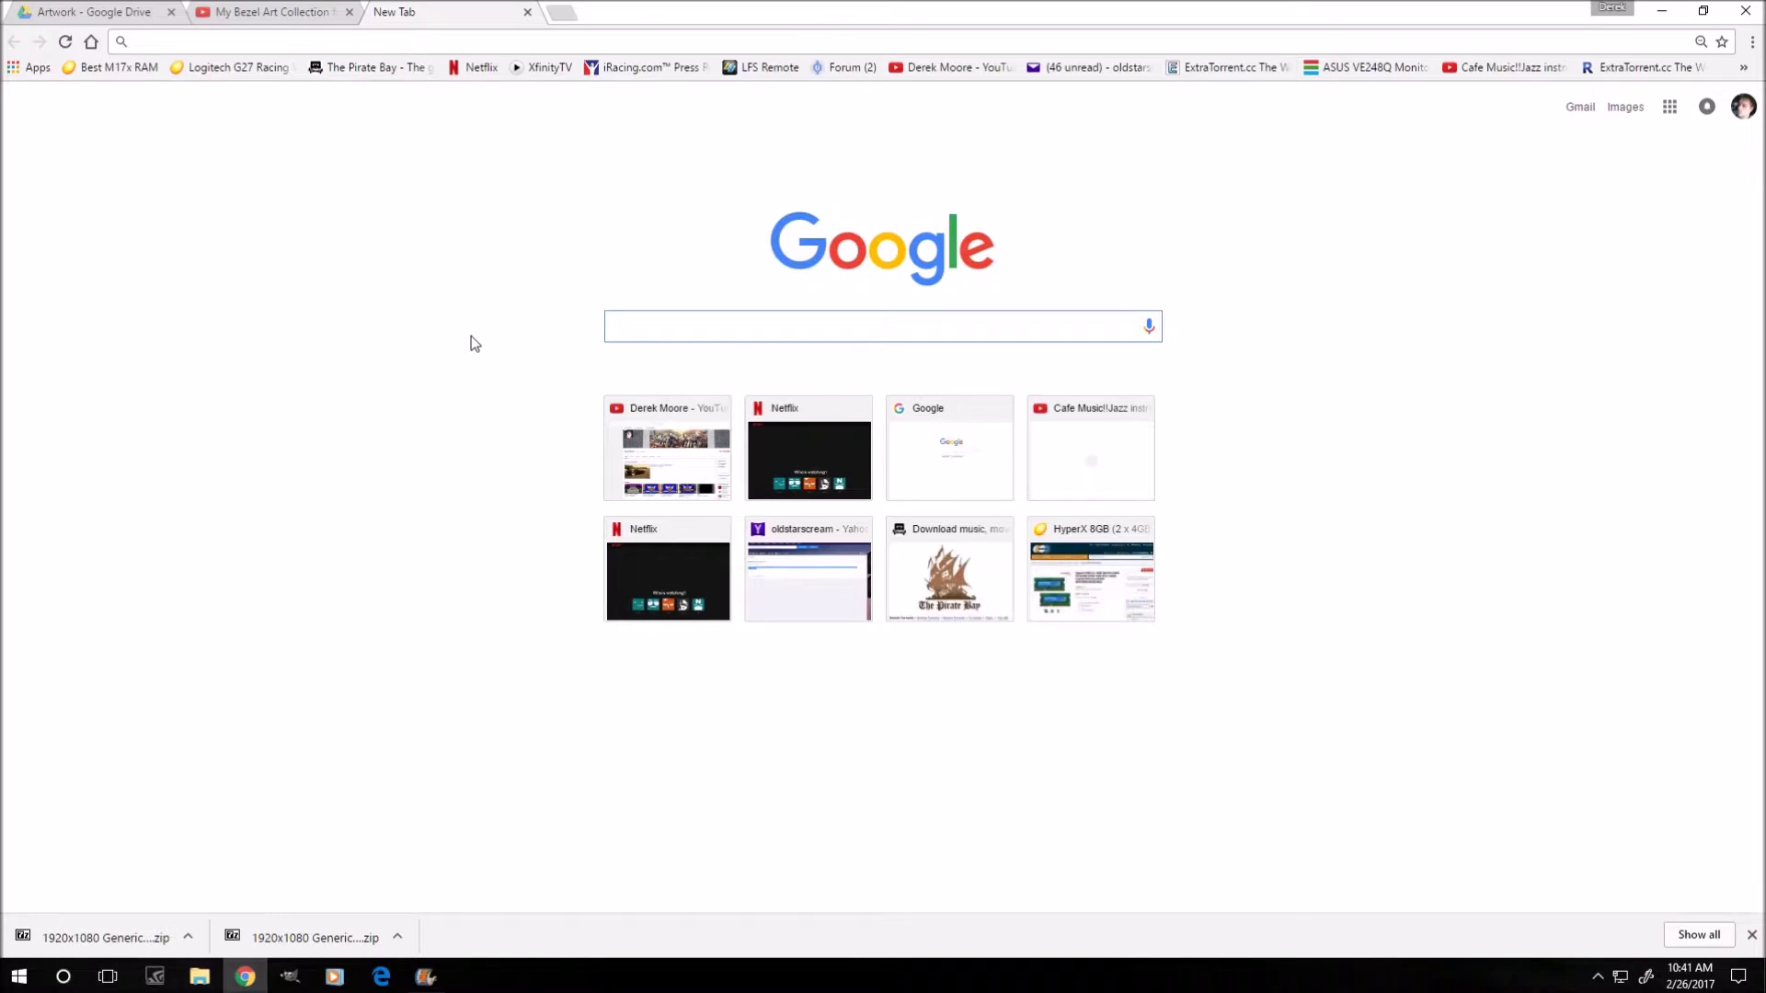
pyautogui.write('emuparadise mame donkey kno')
pyautogui.press('BackSpace')
pyautogui.press('BackSpace')
pyautogui.write('o')
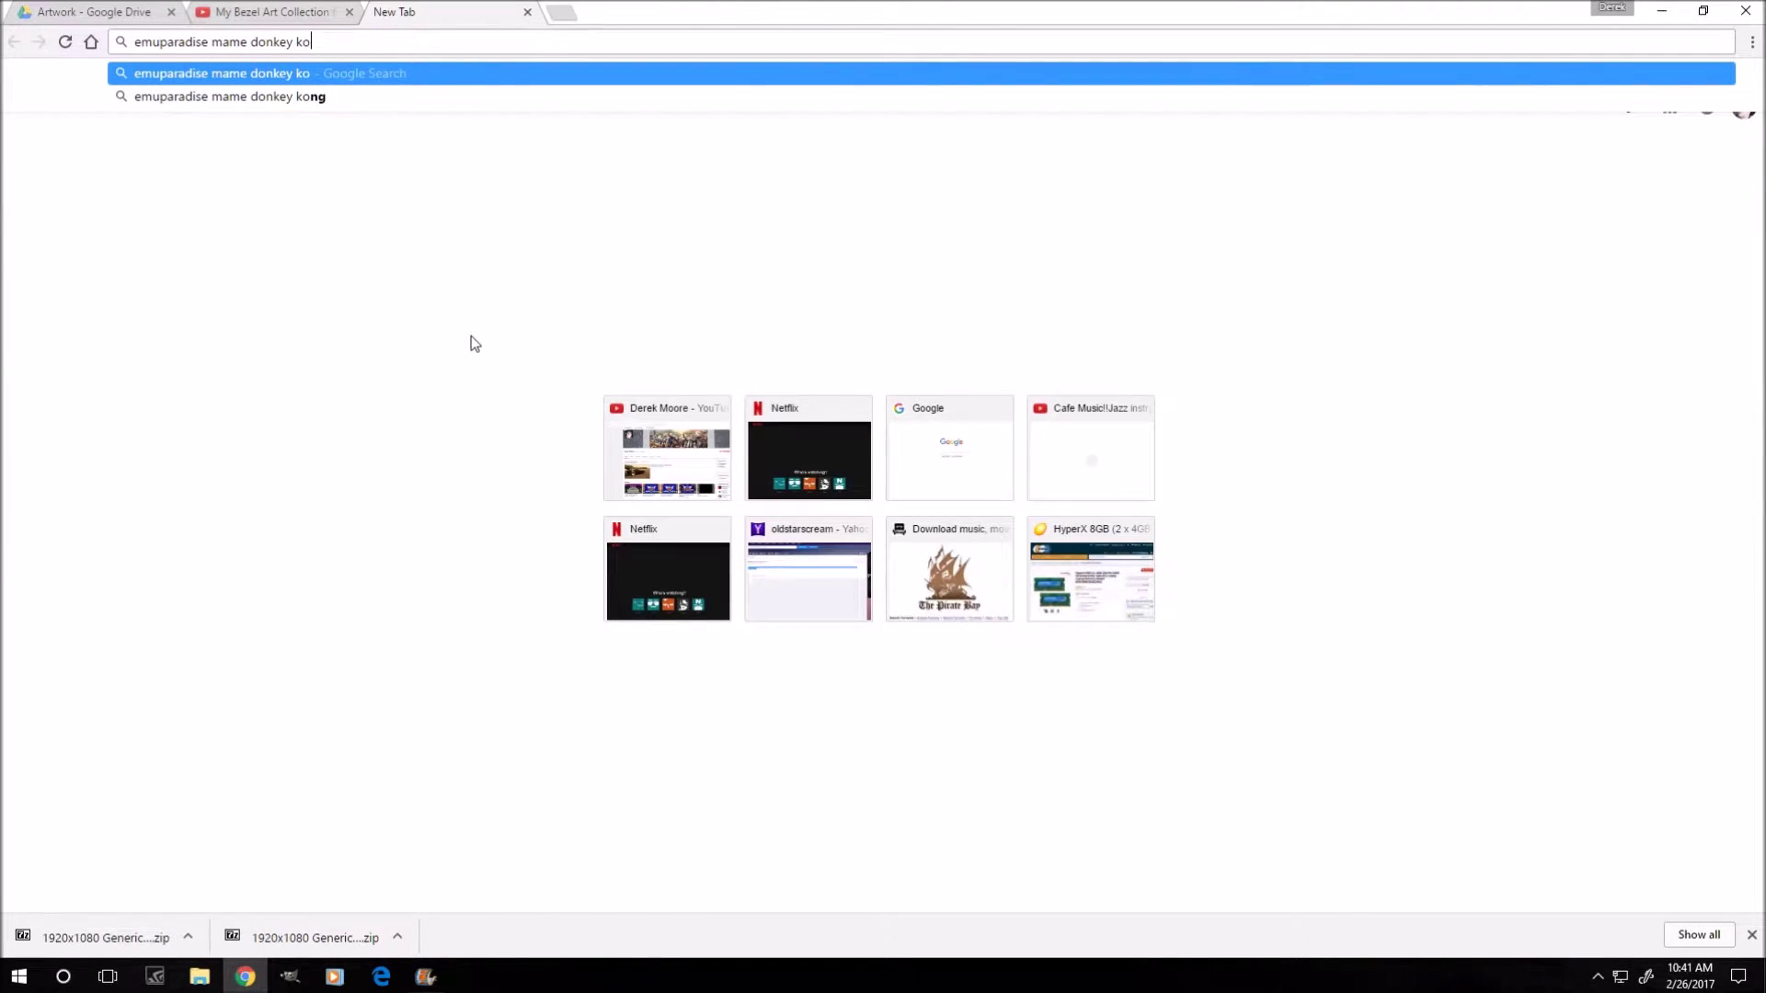
pyautogui.press('Down')
pyautogui.press('Return')
# Download the Donkey Kong (US set 1) ROM from Emuparadise as dkong.zip to the desktop
pyautogui.click(312, 239)
pyautogui.scroll(-19, 933, 559)
pyautogui.scroll(3, 1067, 557)
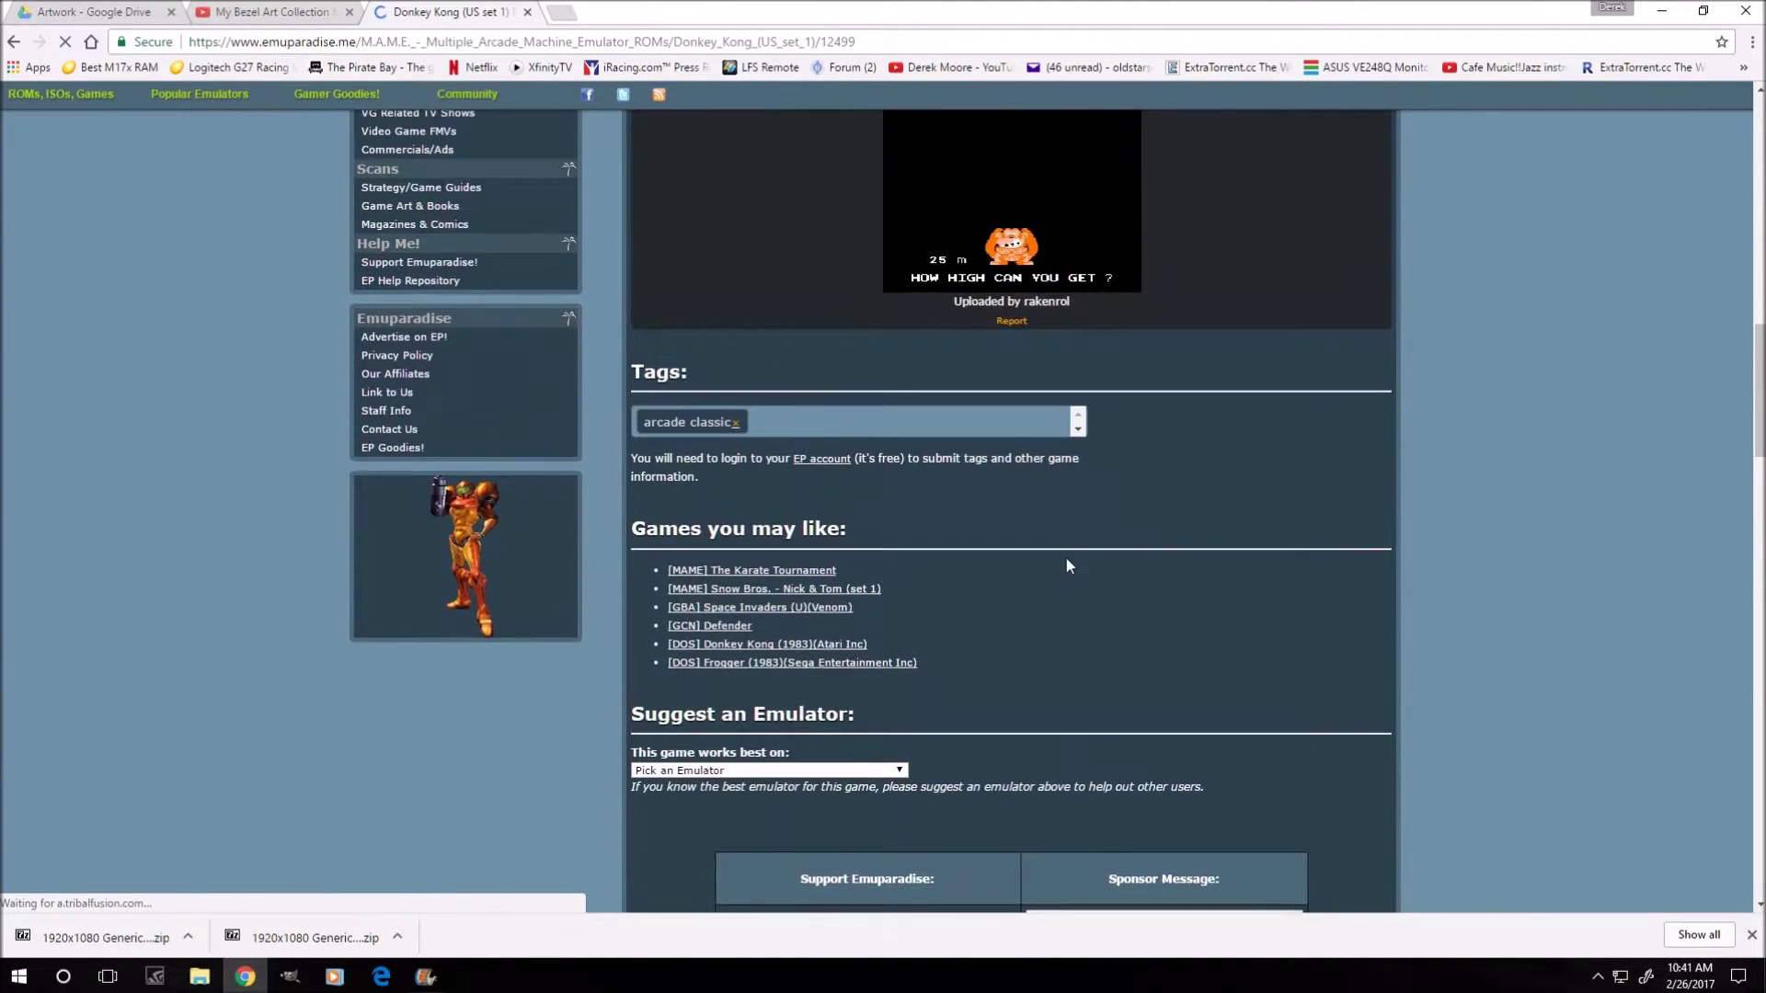
pyautogui.scroll(-12, 1067, 561)
pyautogui.click(846, 648)
pyautogui.scroll(-10, 985, 610)
pyautogui.scroll(-1, 985, 611)
pyautogui.click(840, 341)
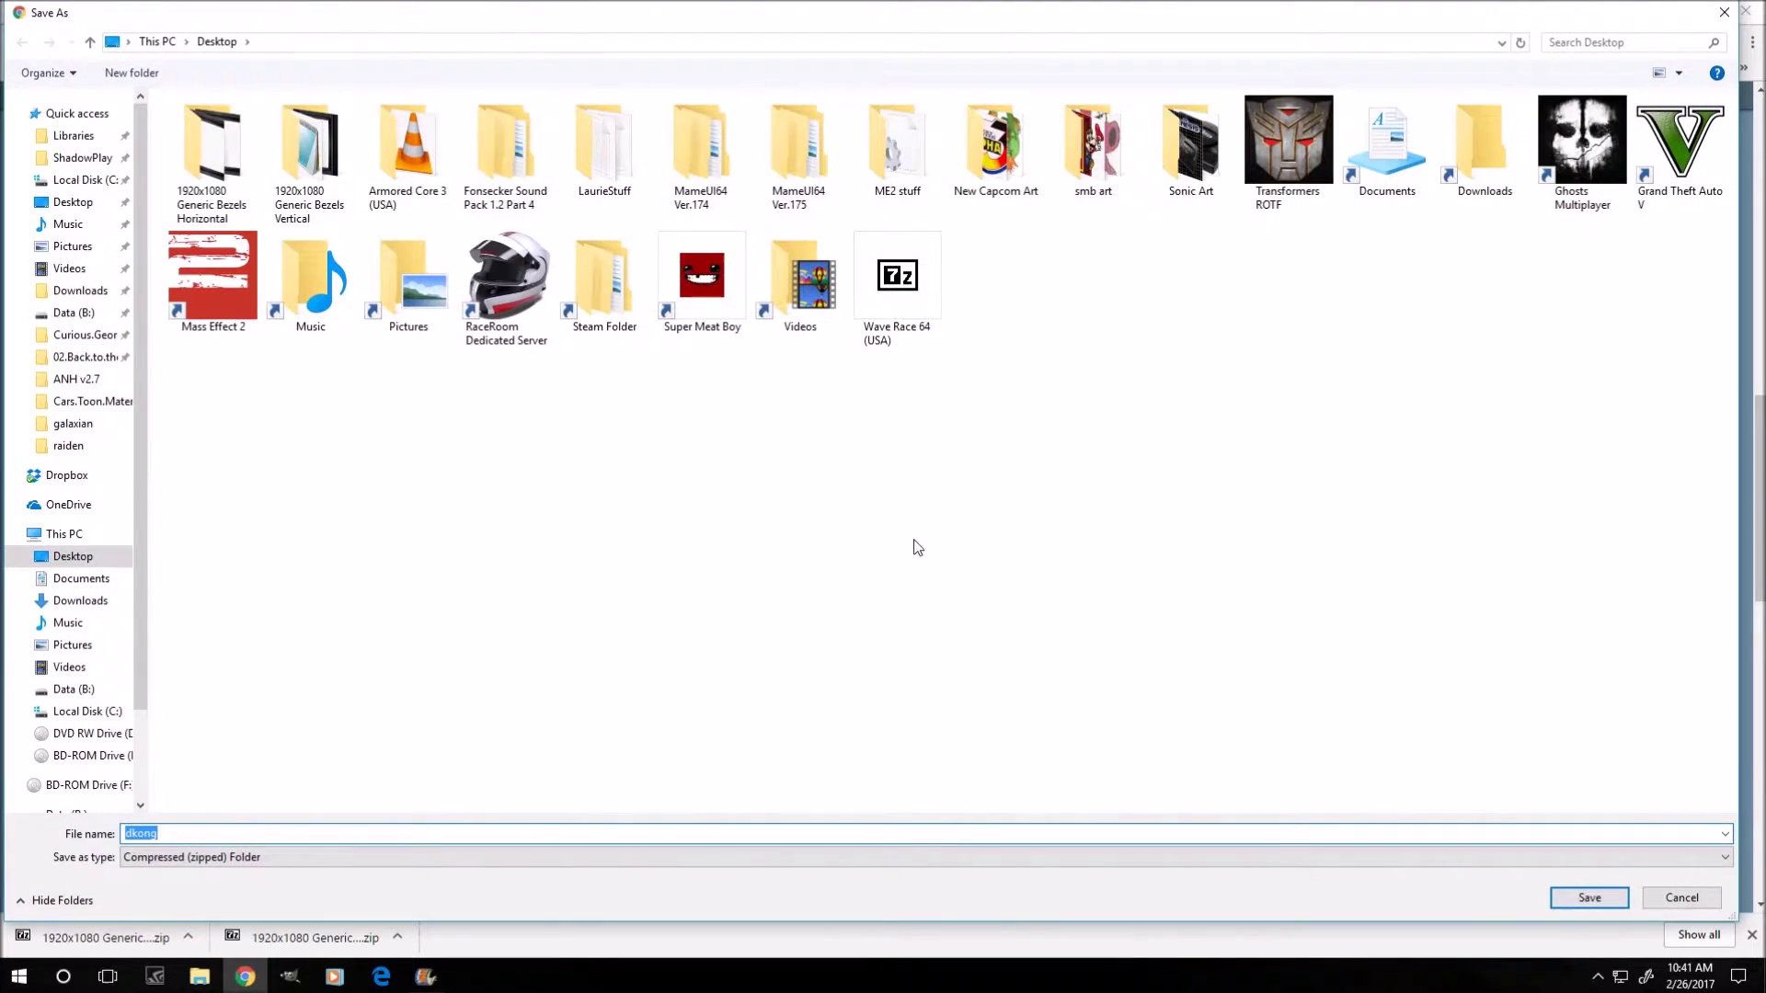
pyautogui.press('Return')
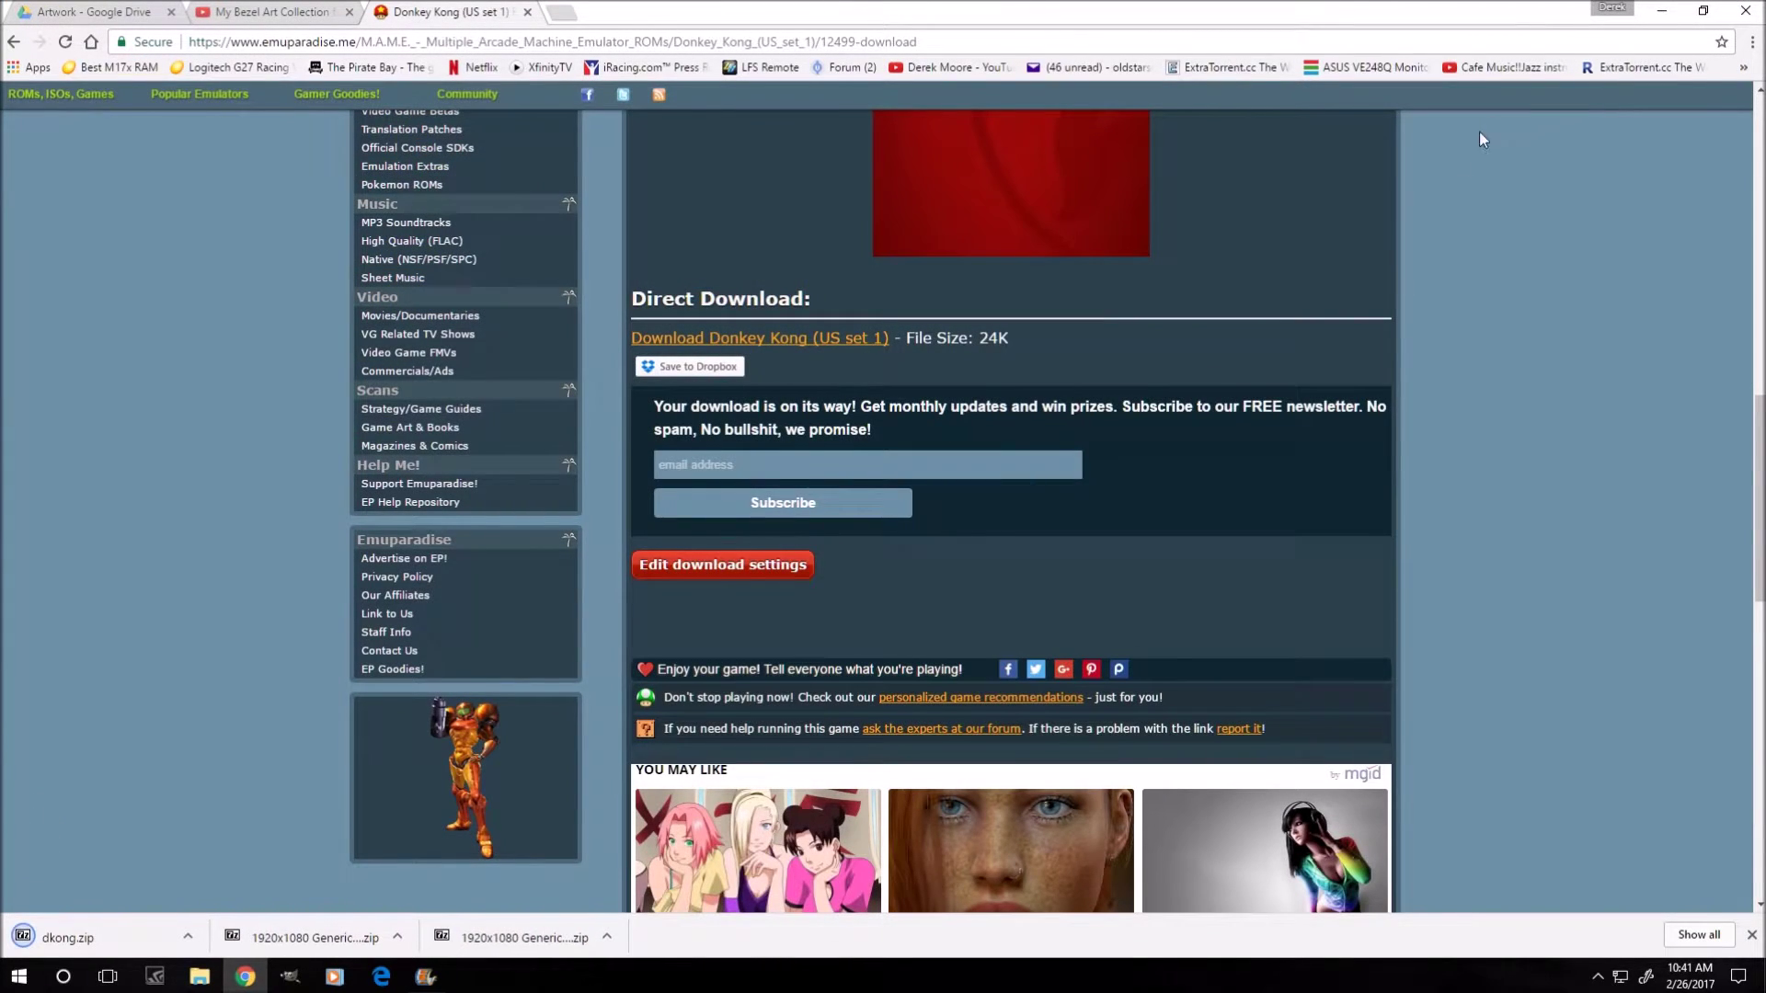
pyautogui.click(1660, 11)
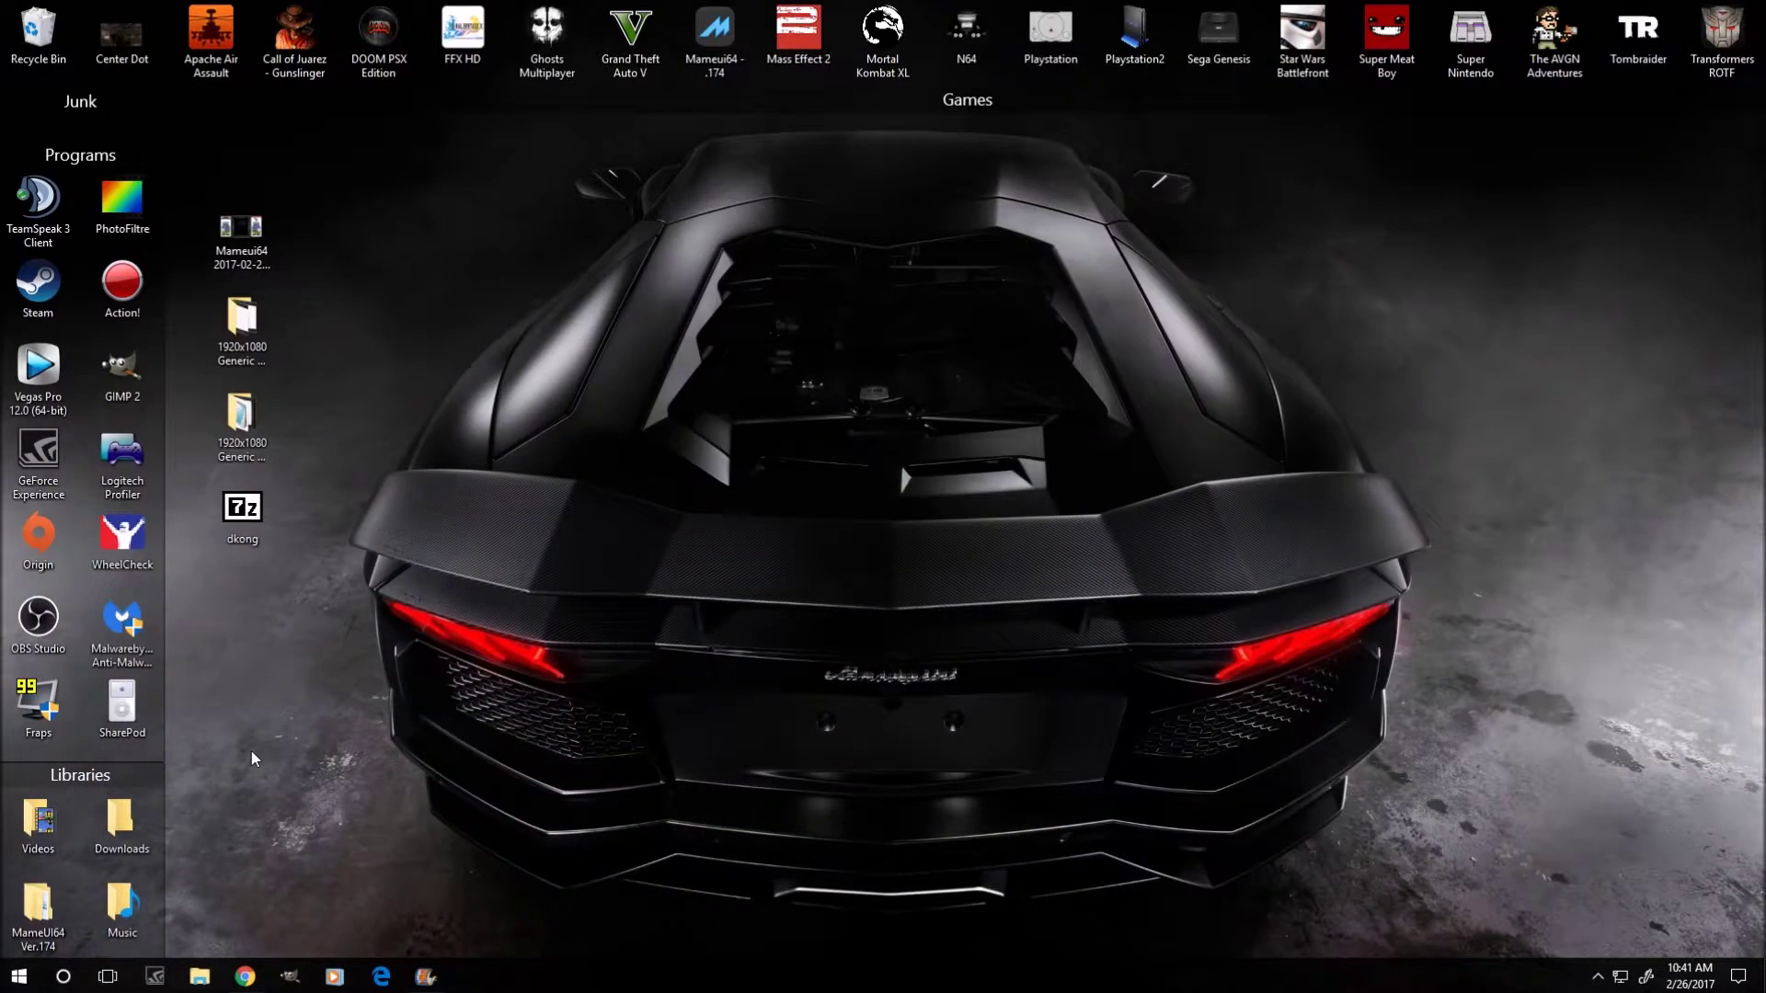
# Move dkong.zip from the desktop into the Mameui64 Roms folder and launch MAMEUI64
pyautogui.doubleClick(38, 906)
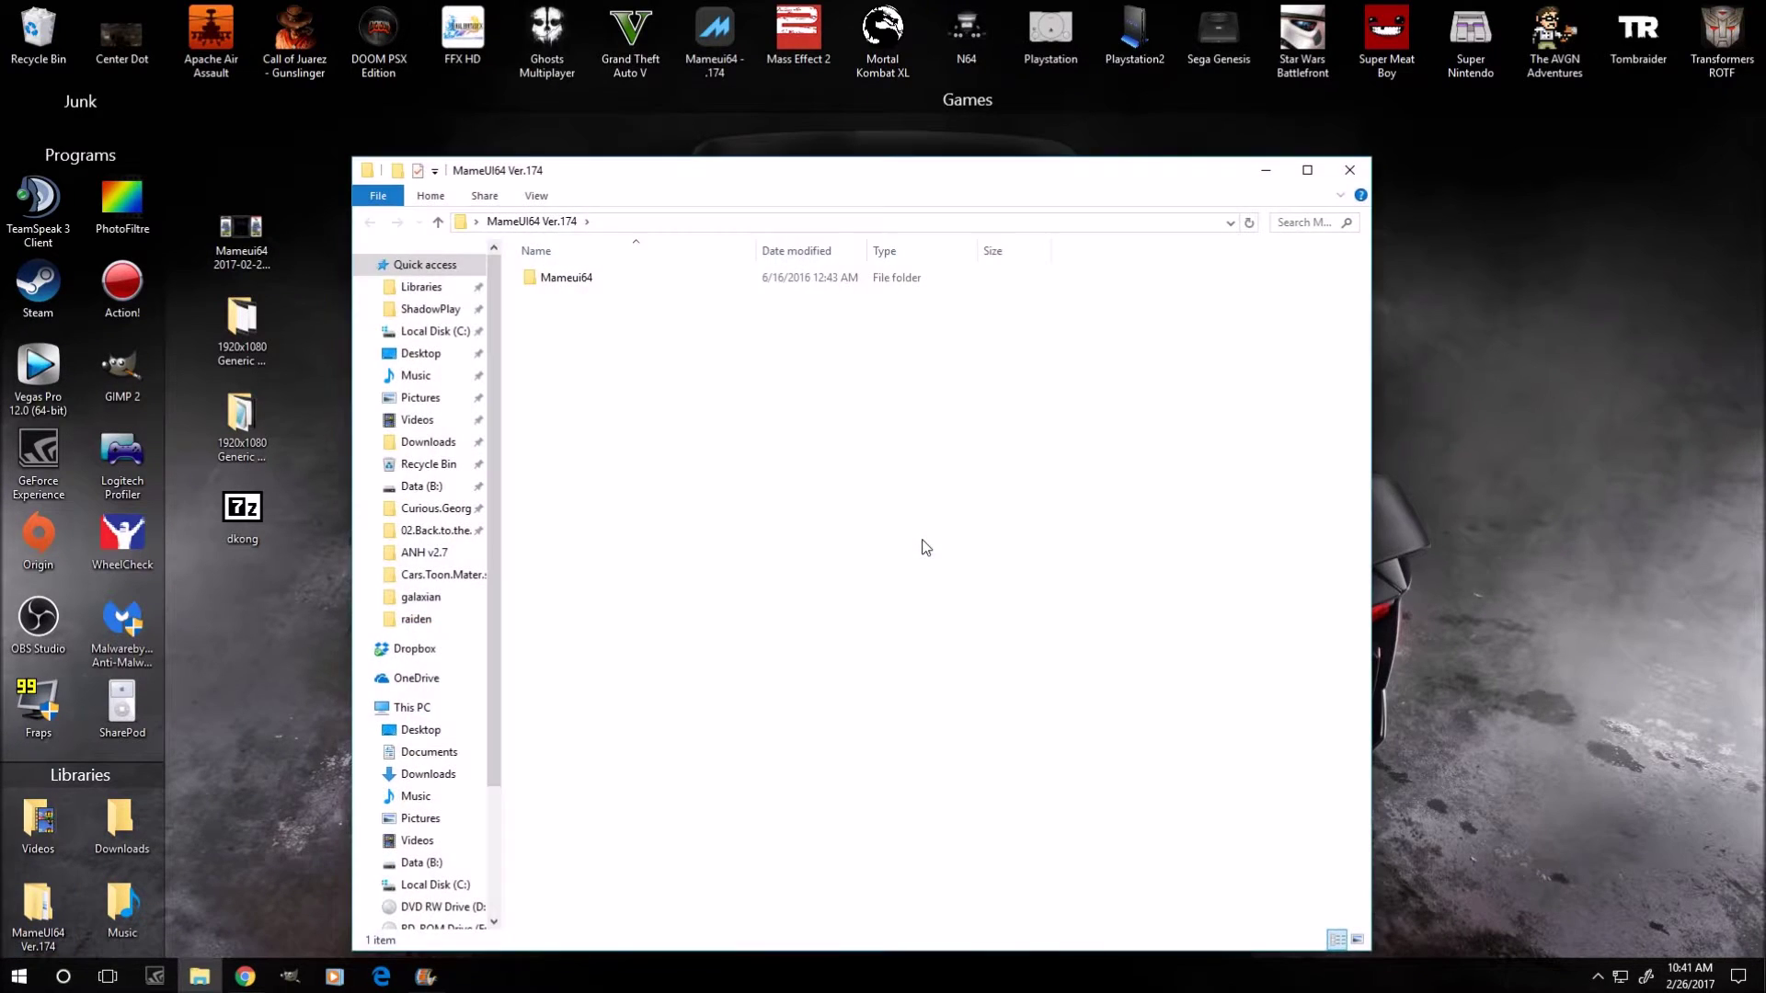
pyautogui.doubleClick(557, 279)
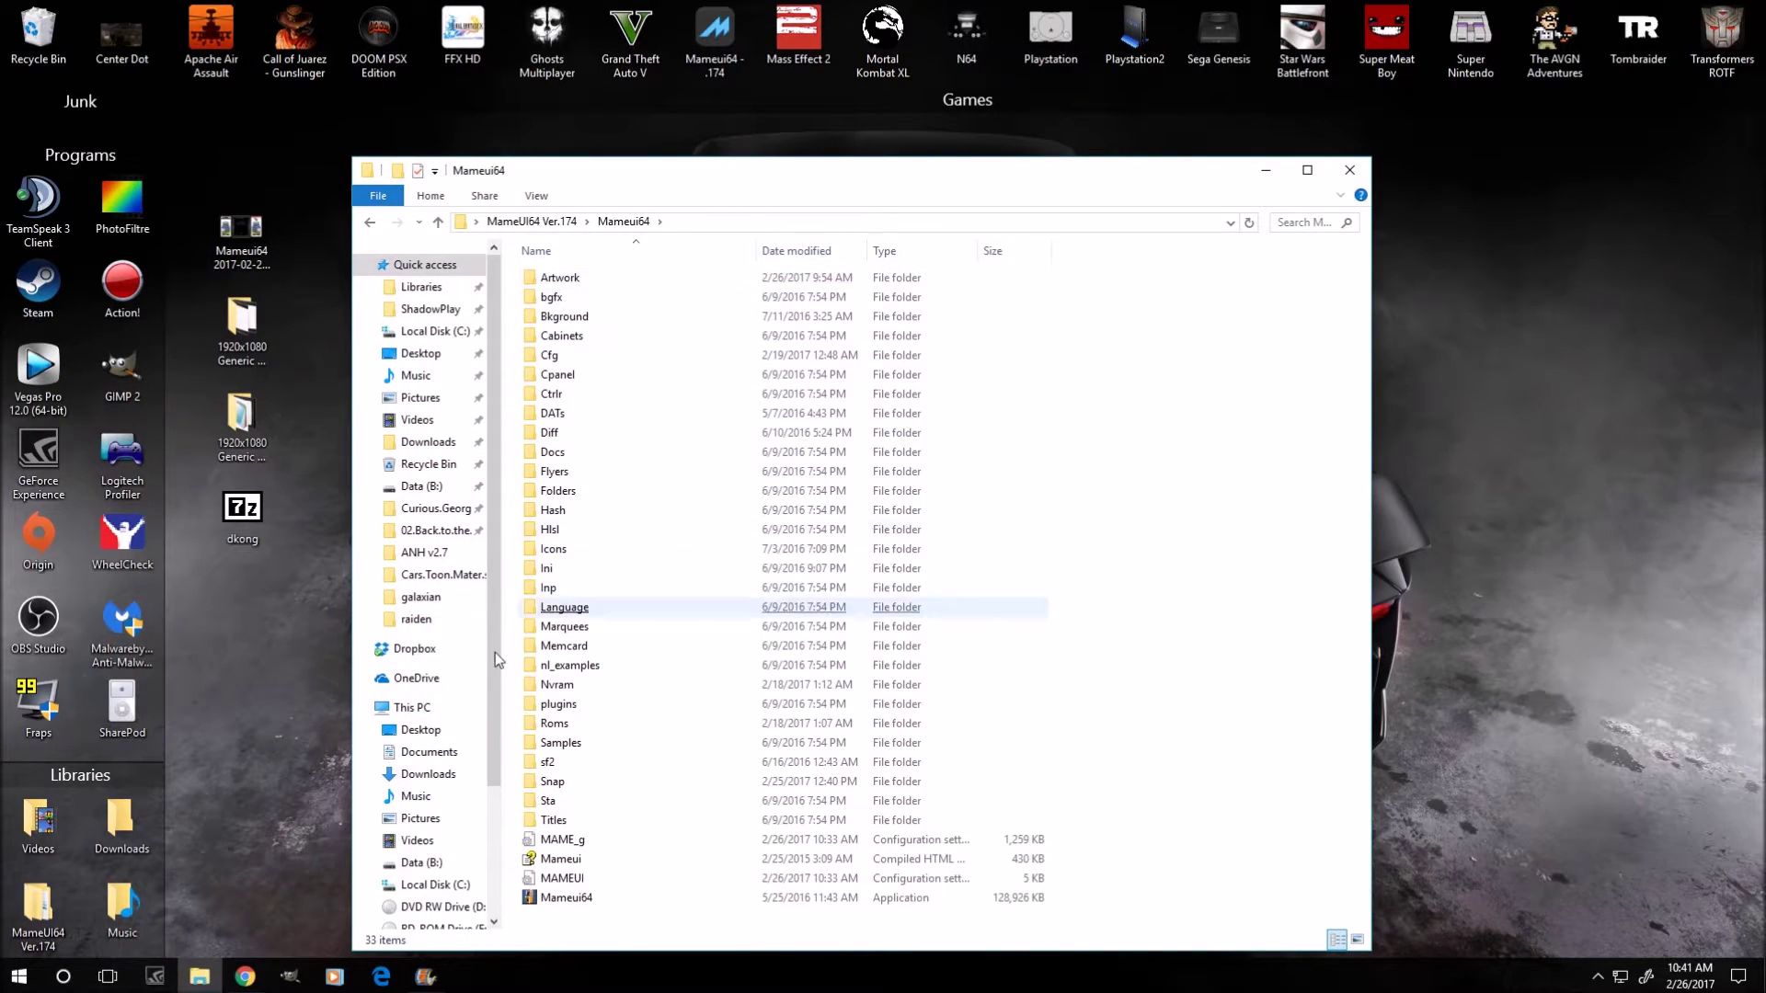
pyautogui.moveTo(242, 515); pyautogui.dragTo(561, 722)
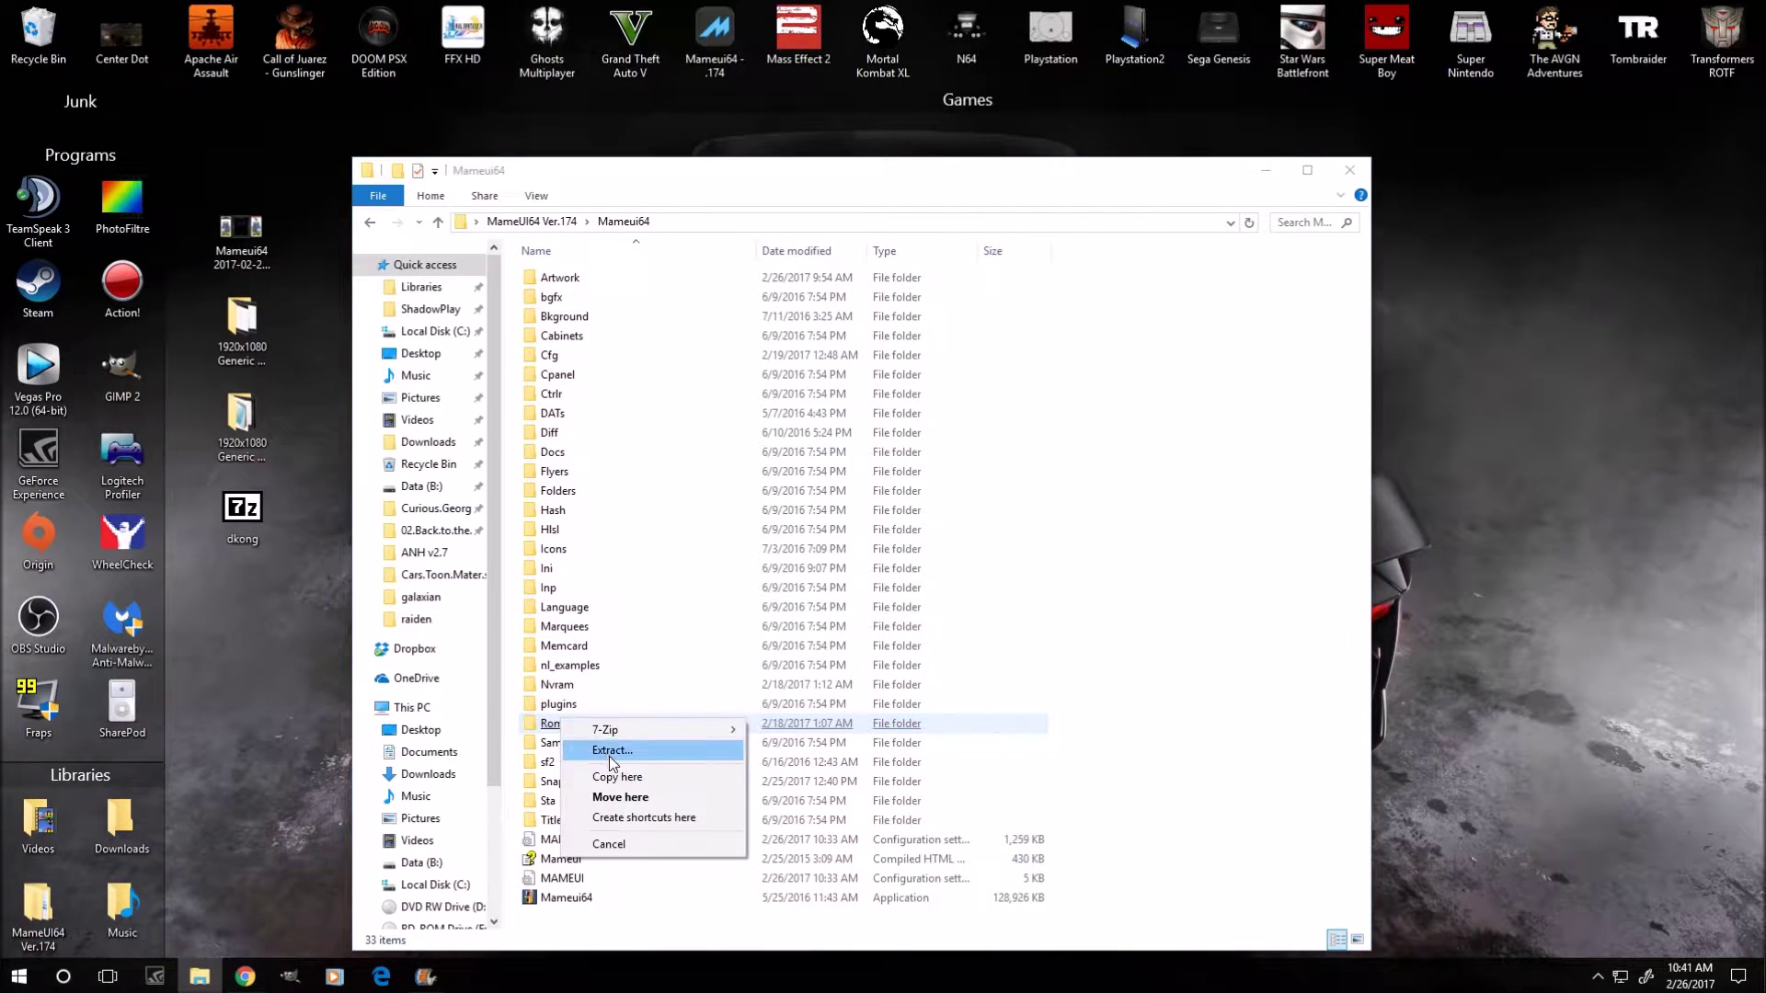
pyautogui.click(612, 797)
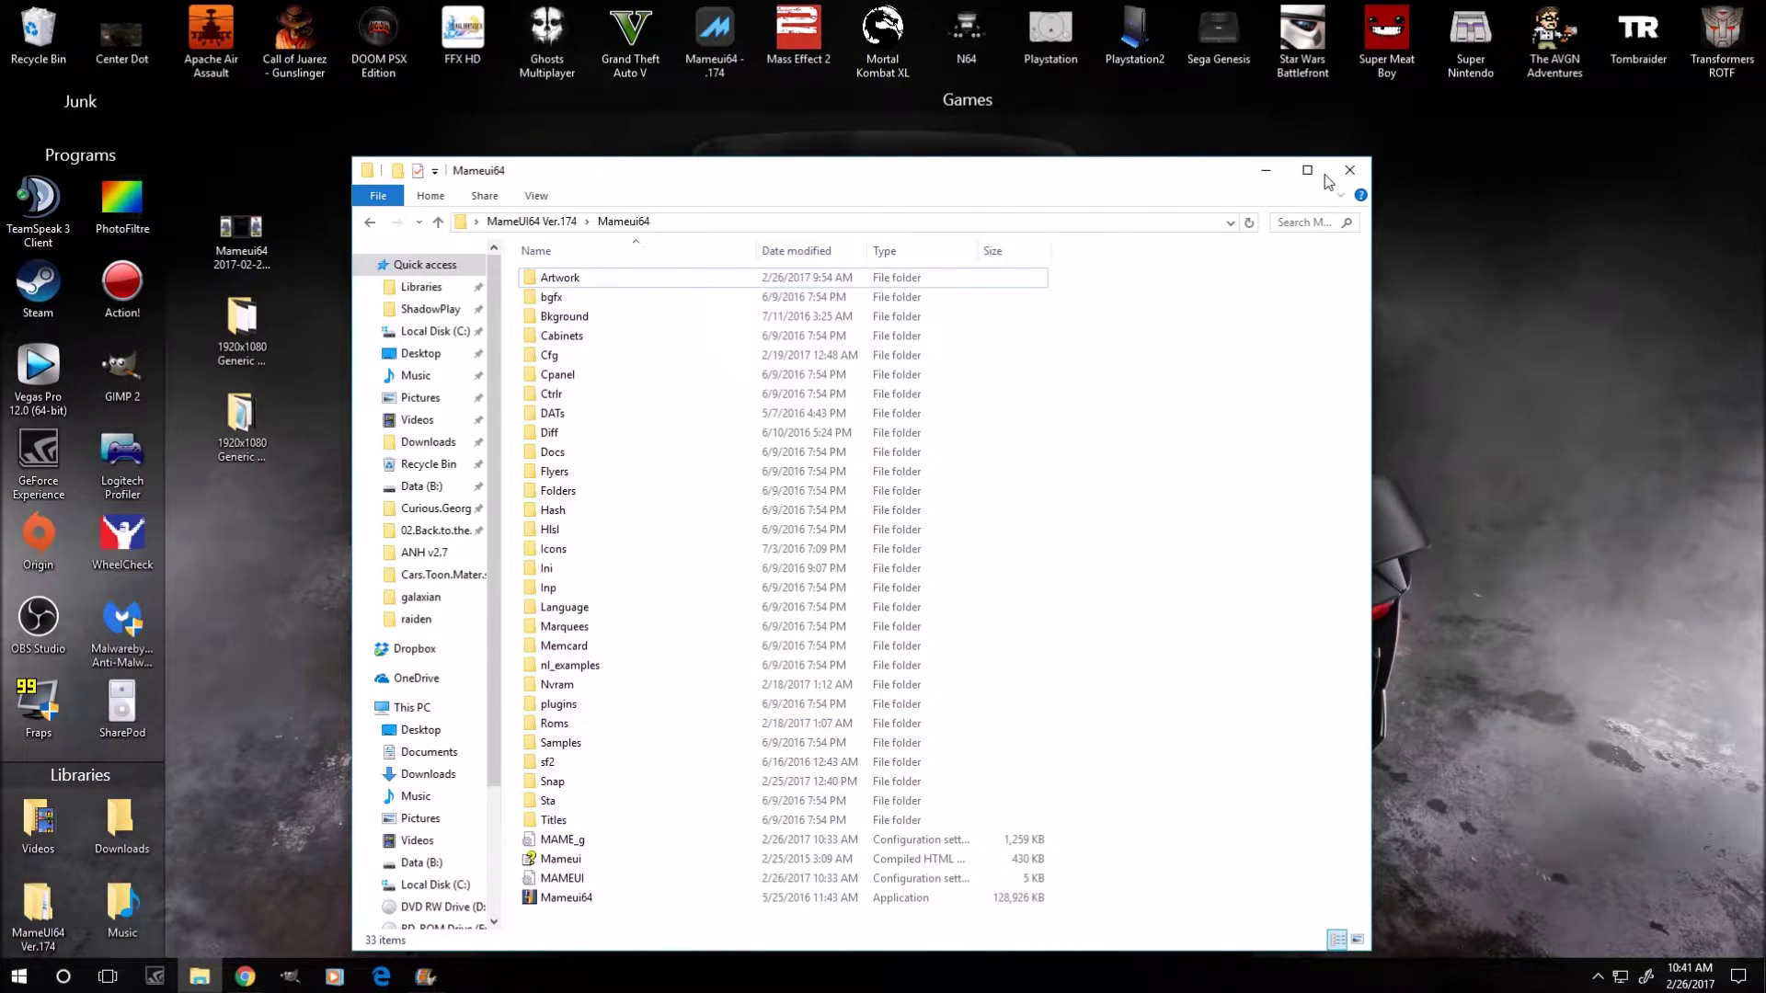
pyautogui.moveTo(888, 180); pyautogui.dragTo(914, 175)
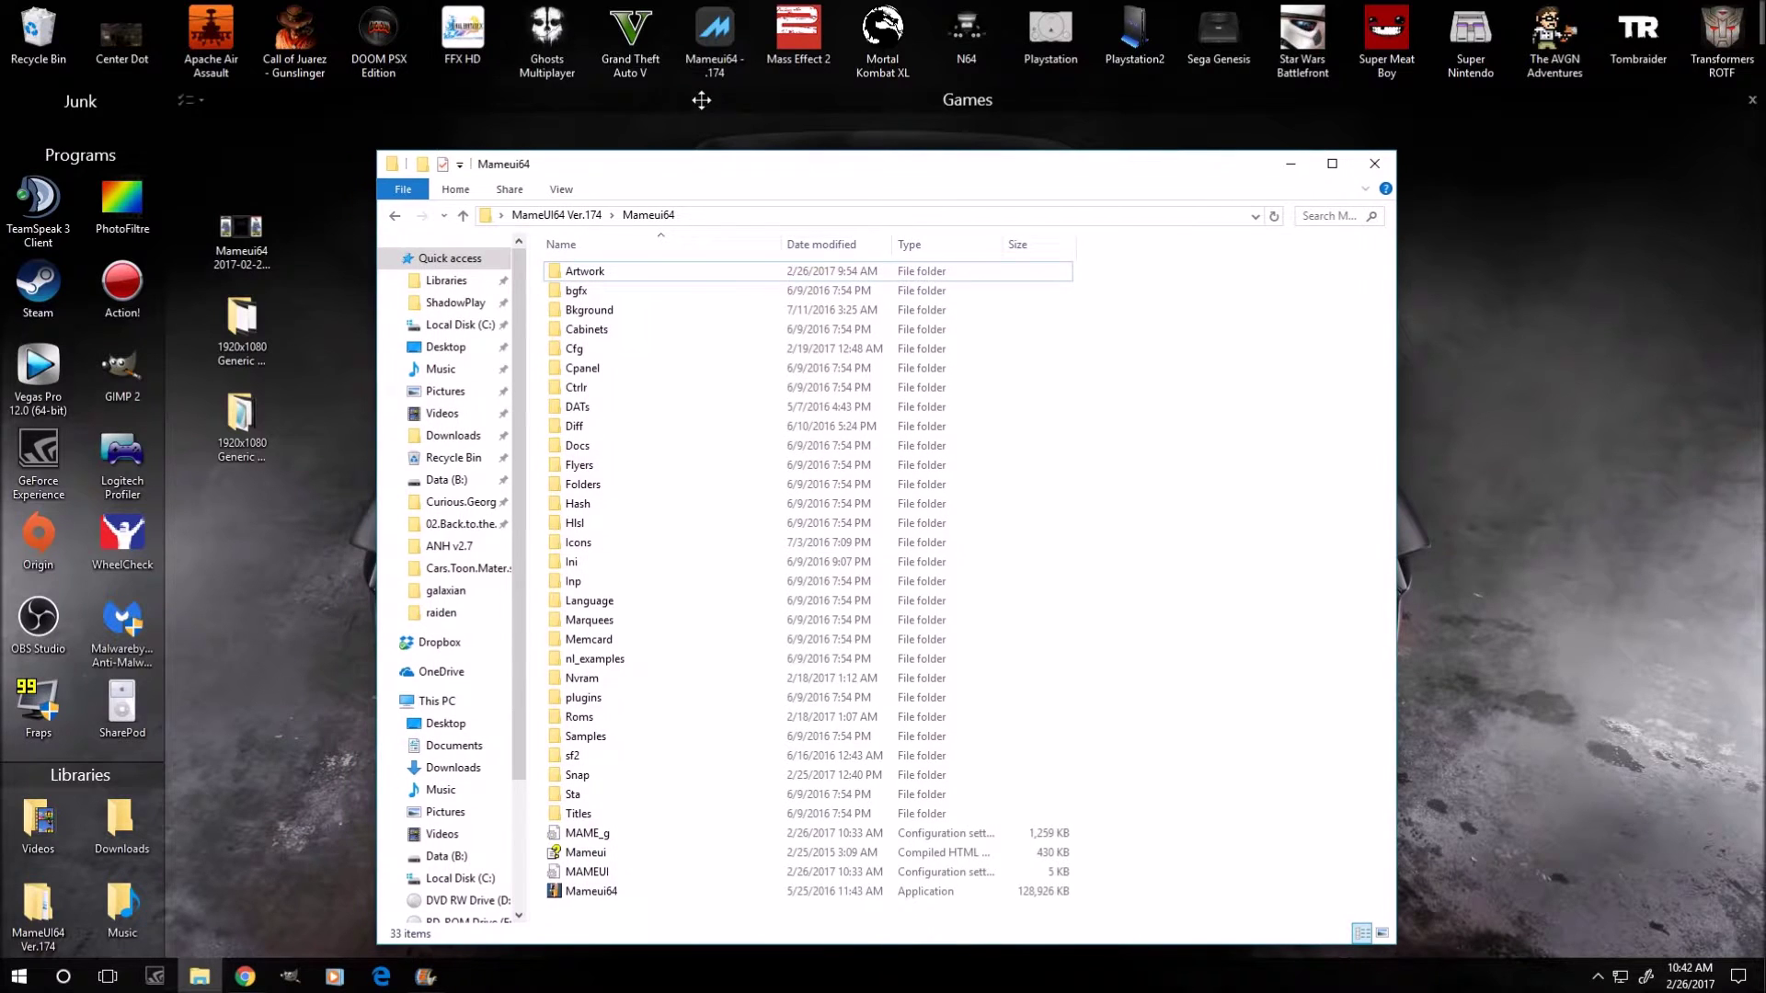
pyautogui.doubleClick(718, 48)
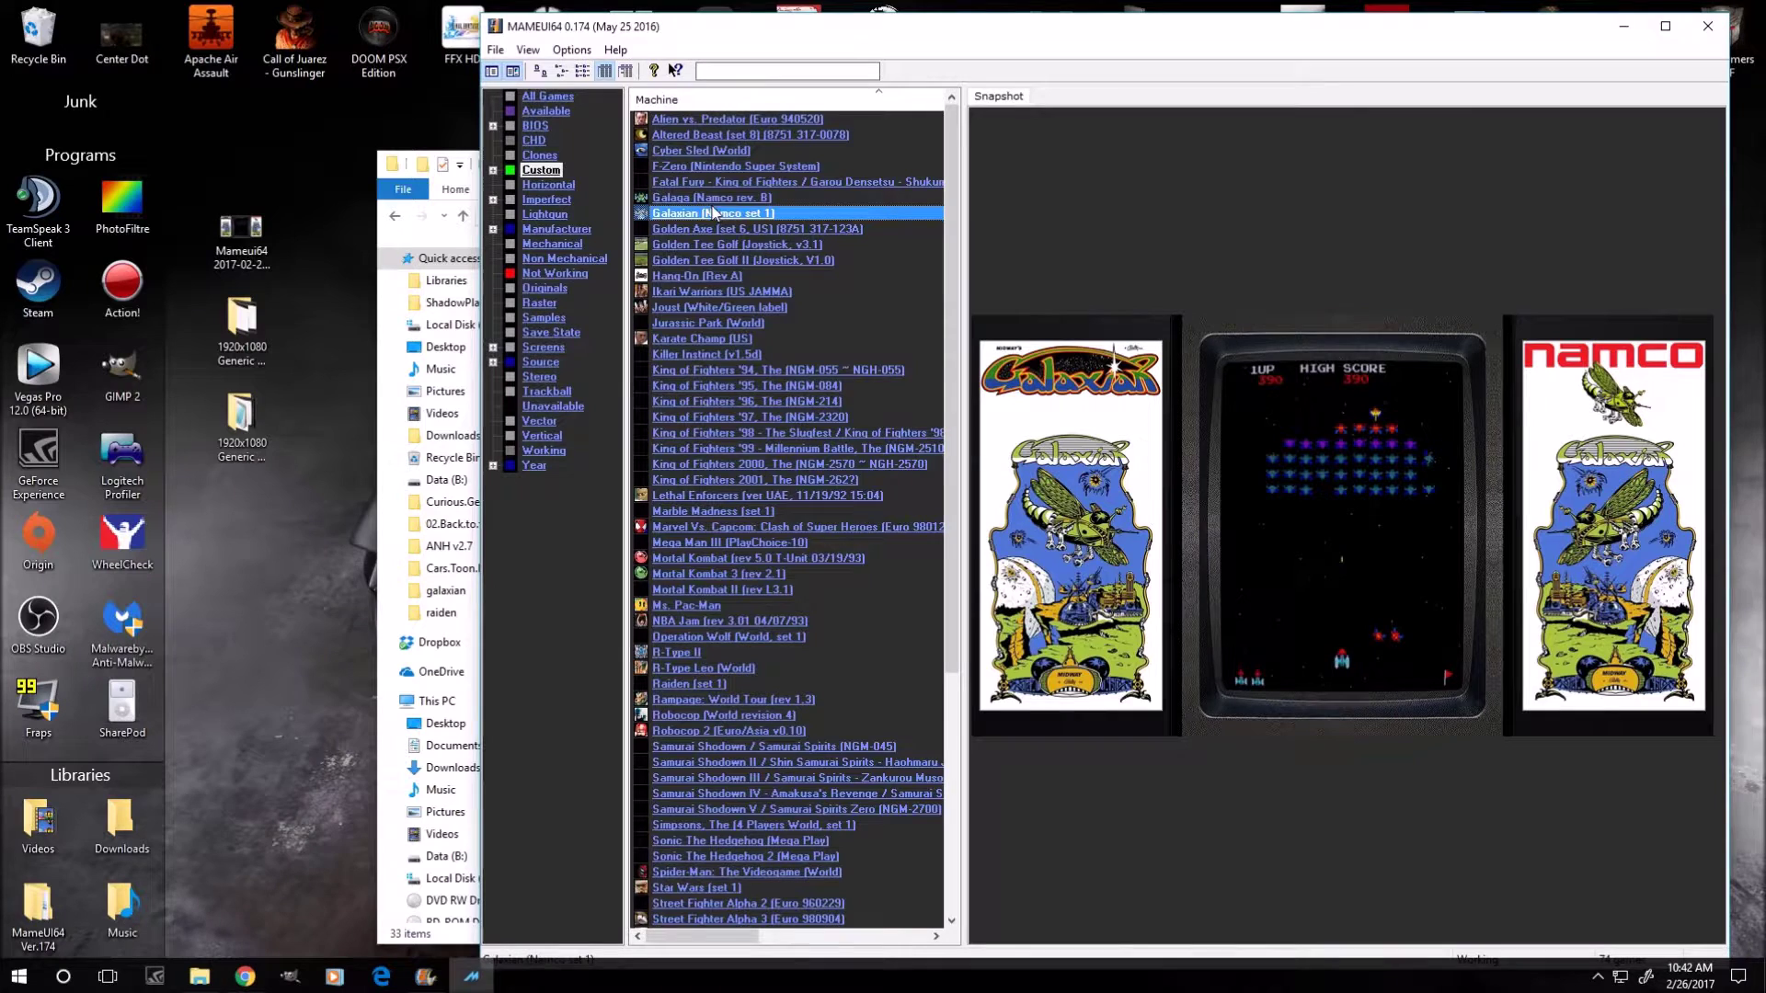
# Search 'donkey kong', select Donkey Kong (US set 1), and view the Custom folder unfiltered
pyautogui.click(721, 74)
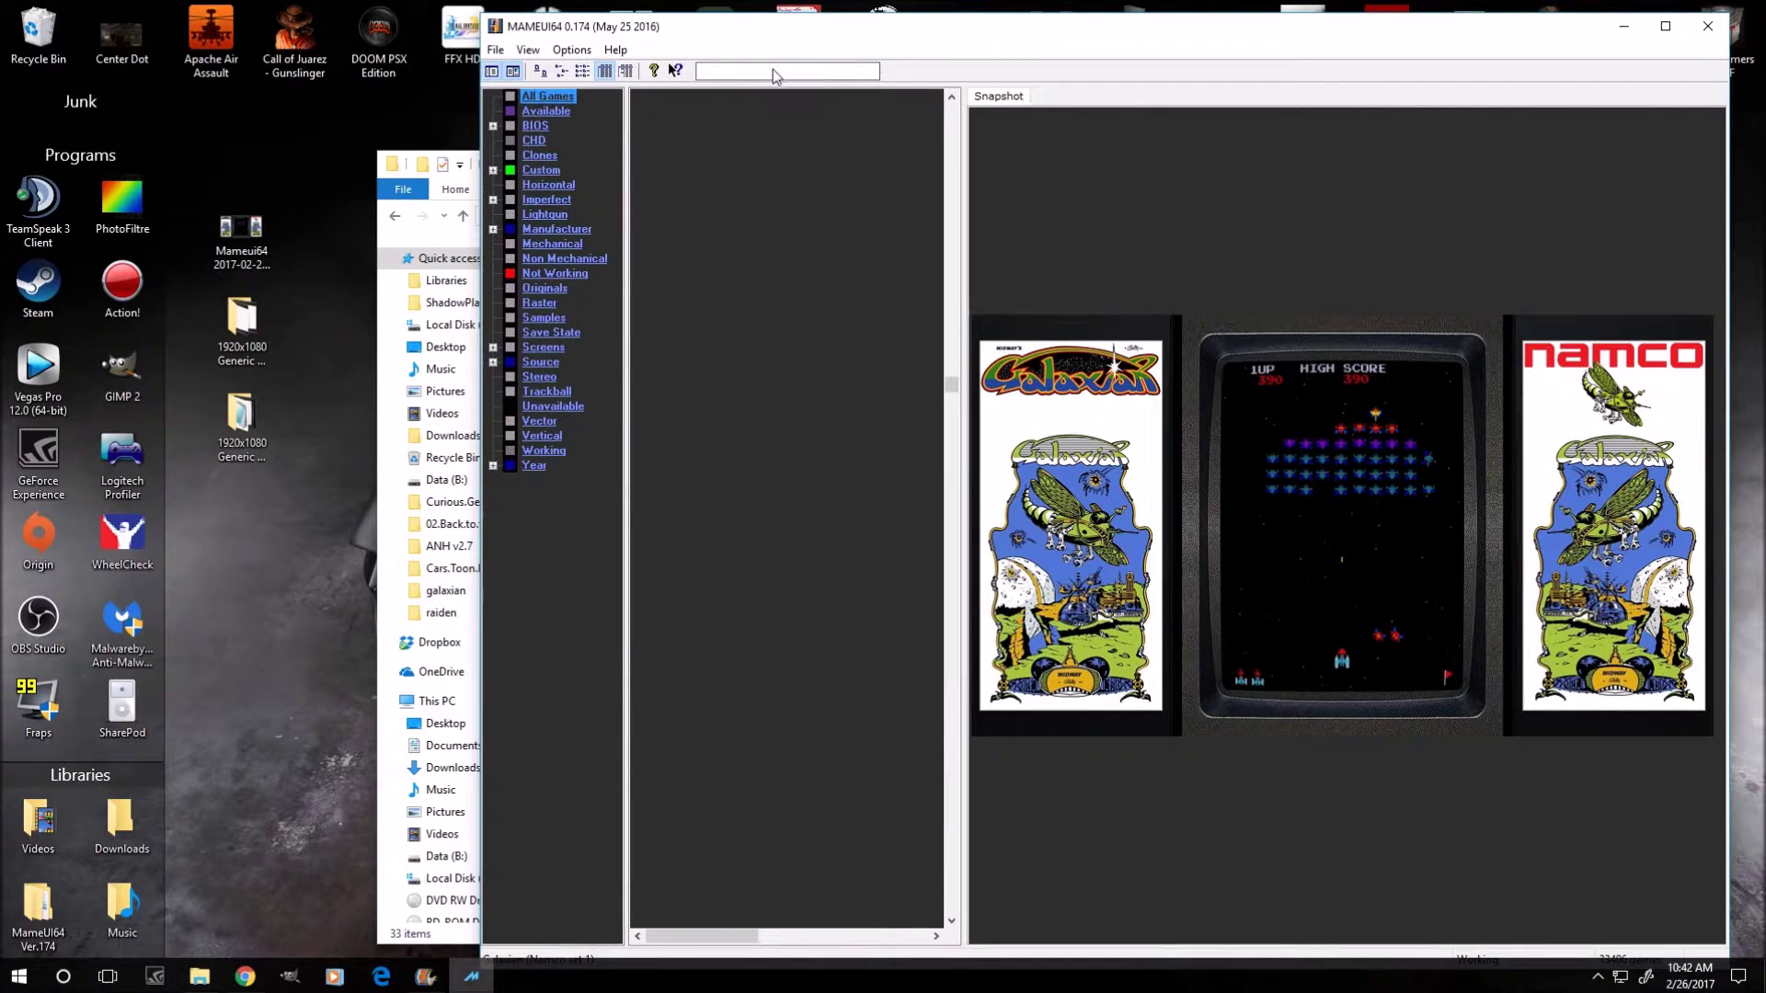
pyautogui.write('d')
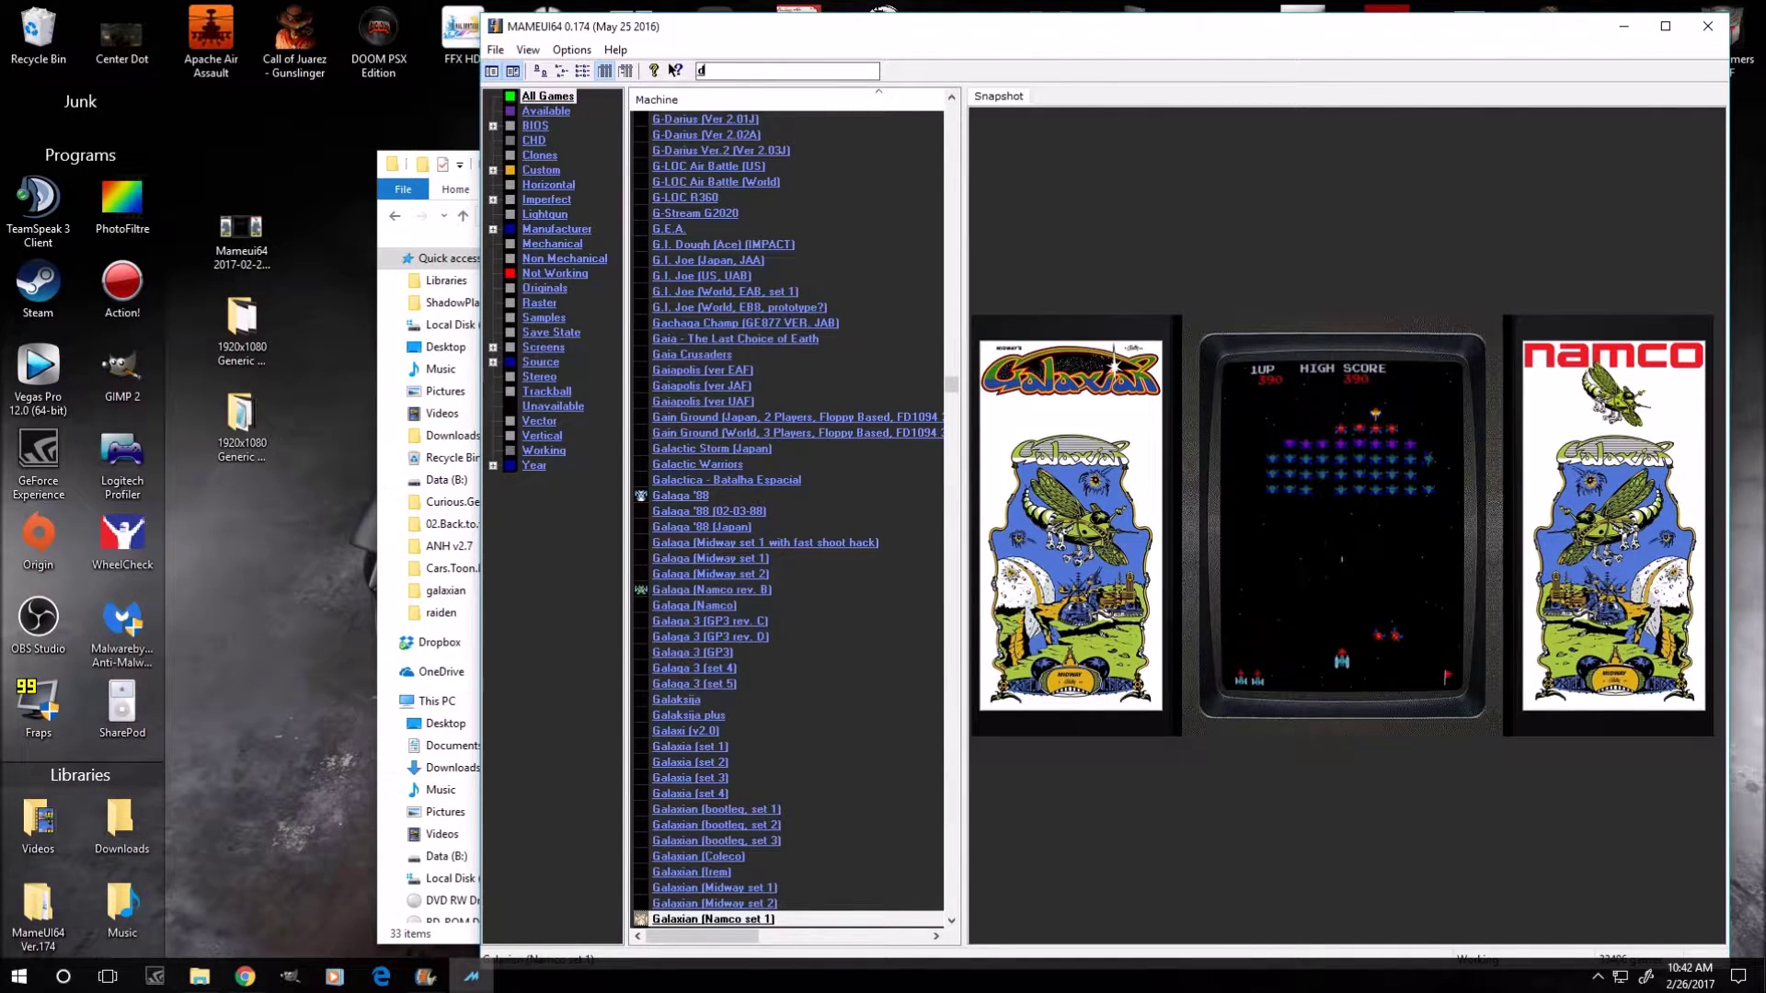
pyautogui.write('onkey k')
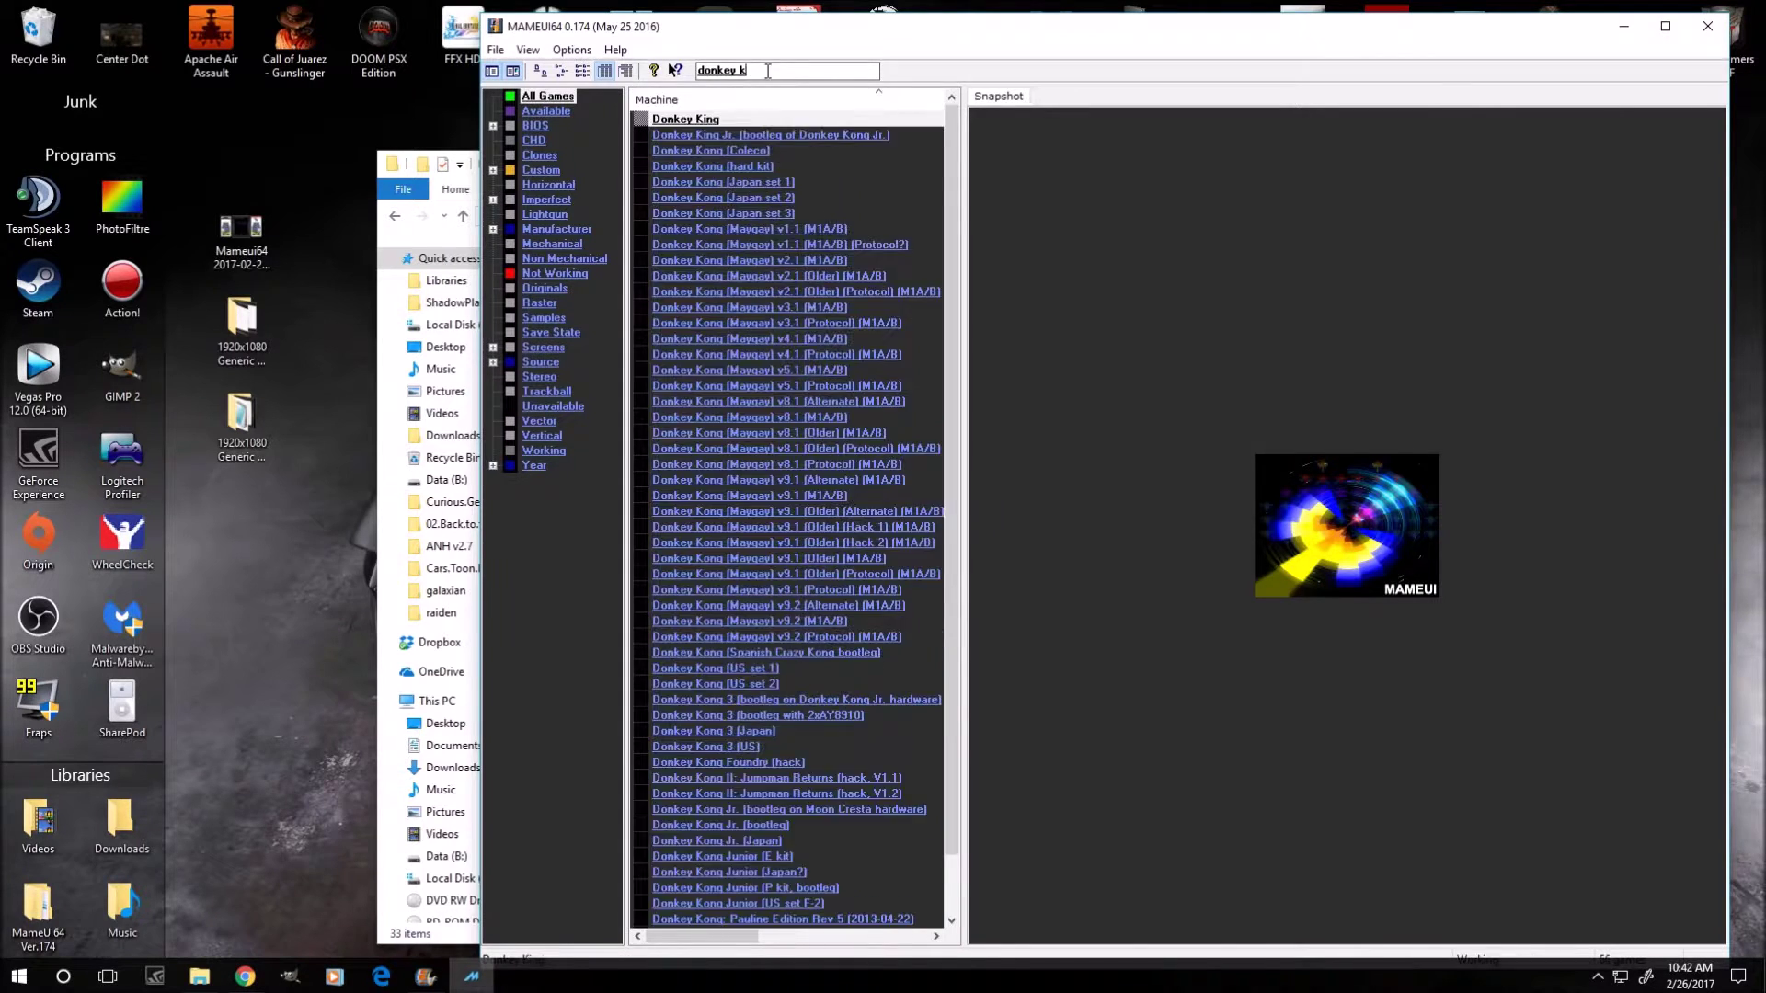
pyautogui.write('nogong')
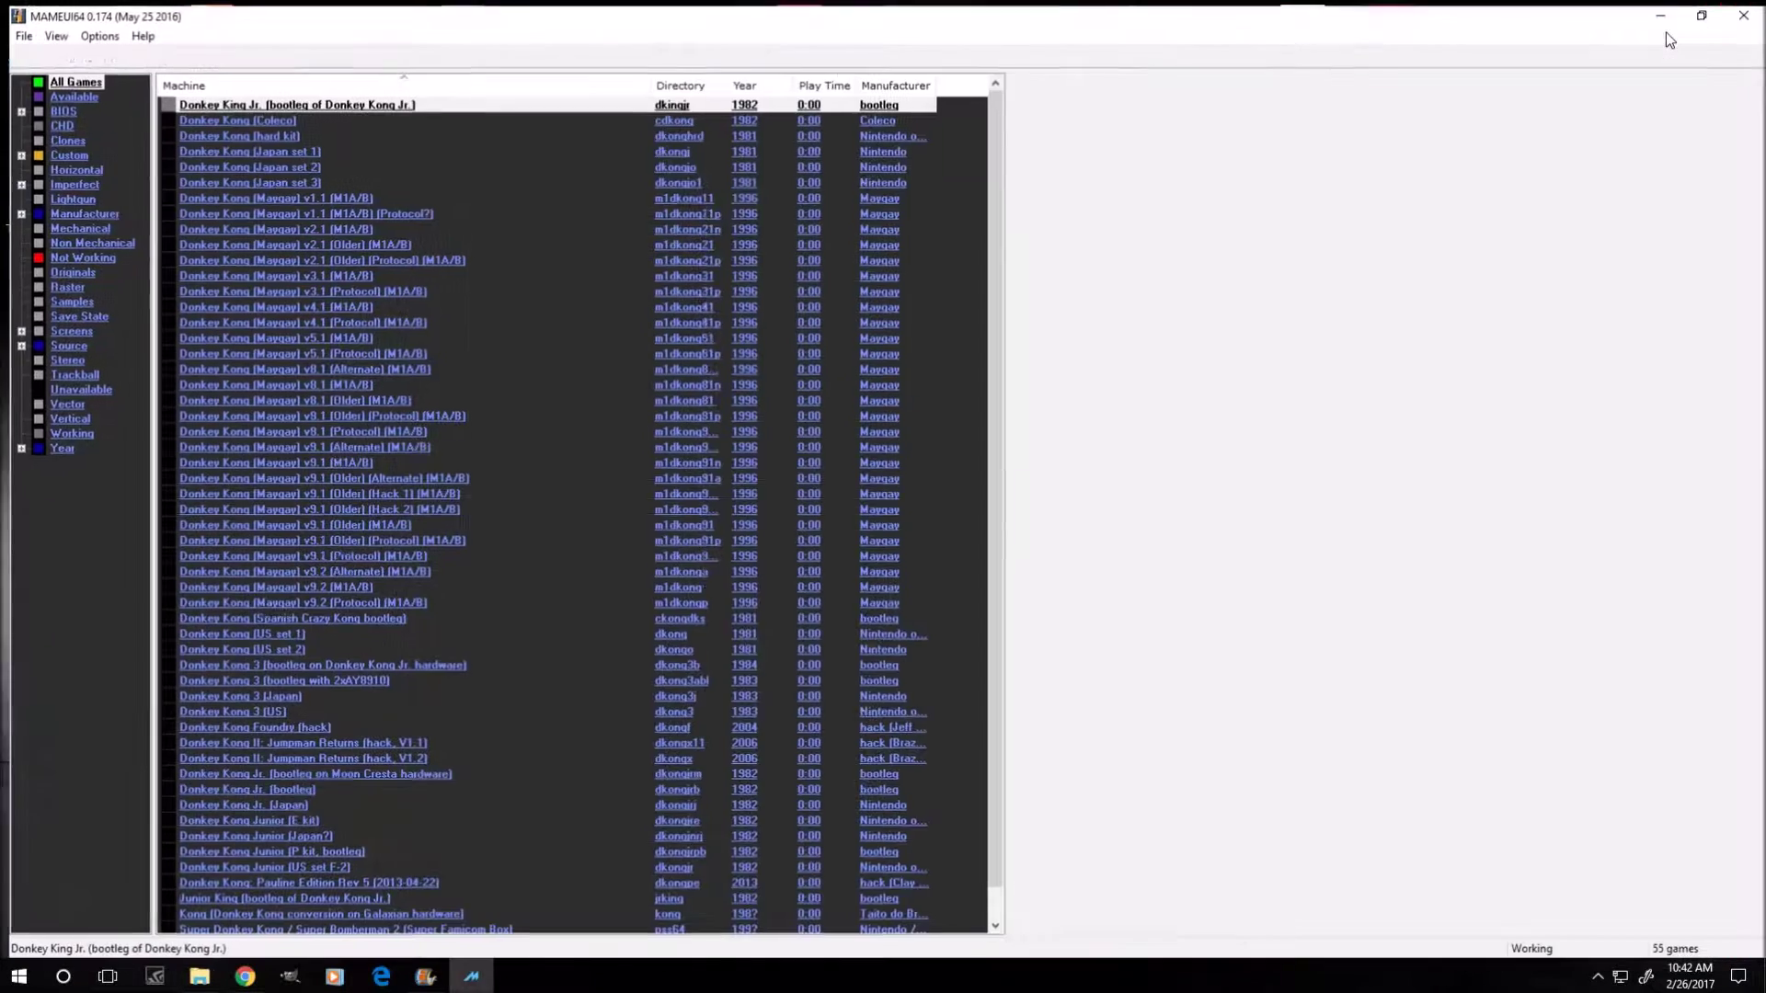
pyautogui.click(1664, 25)
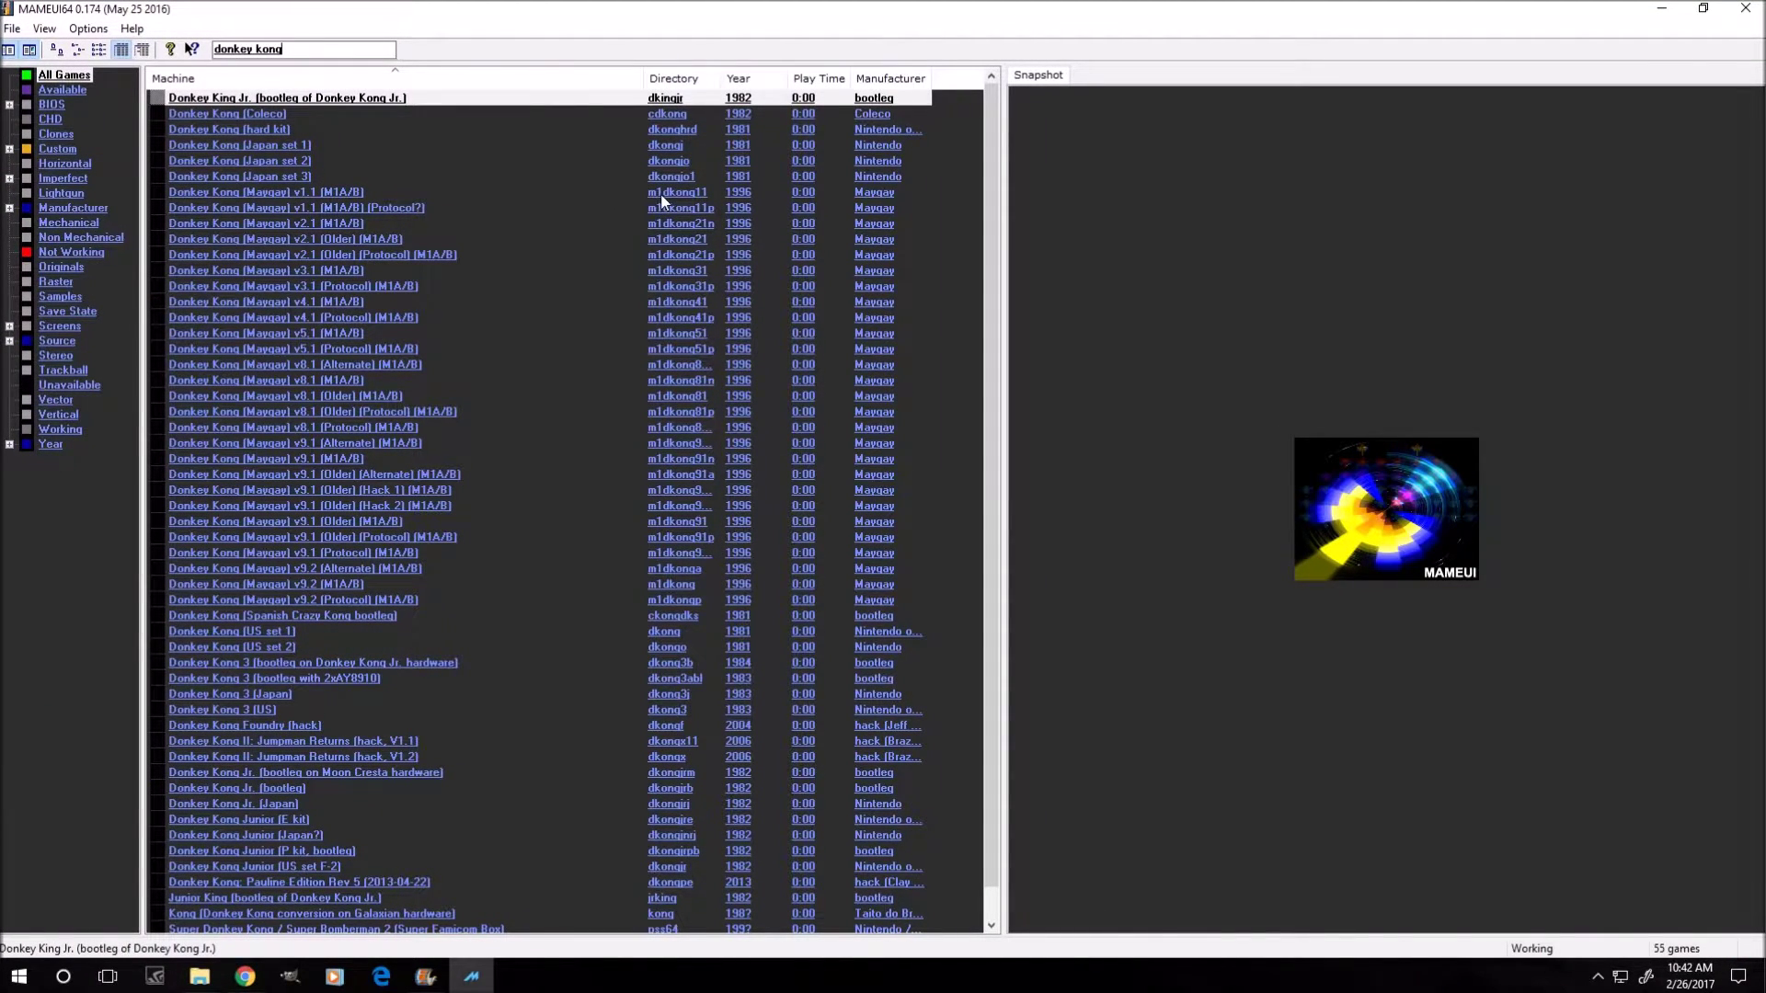
pyautogui.click(214, 632)
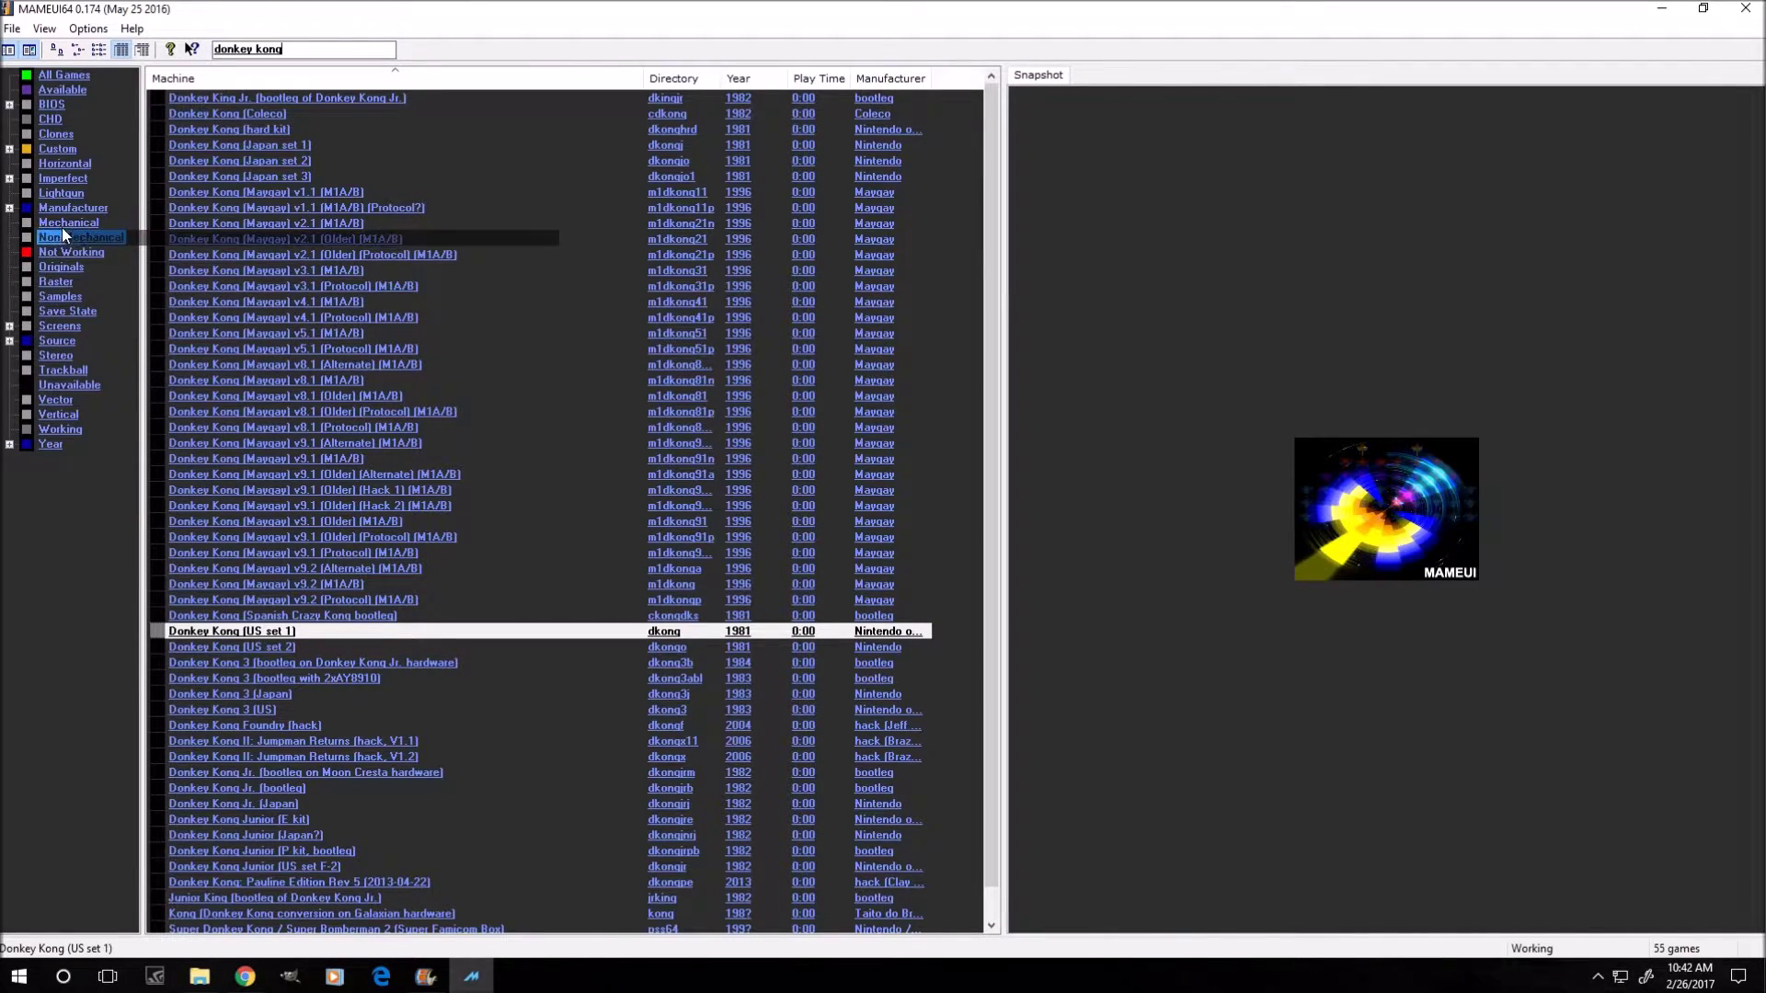
pyautogui.click(58, 149)
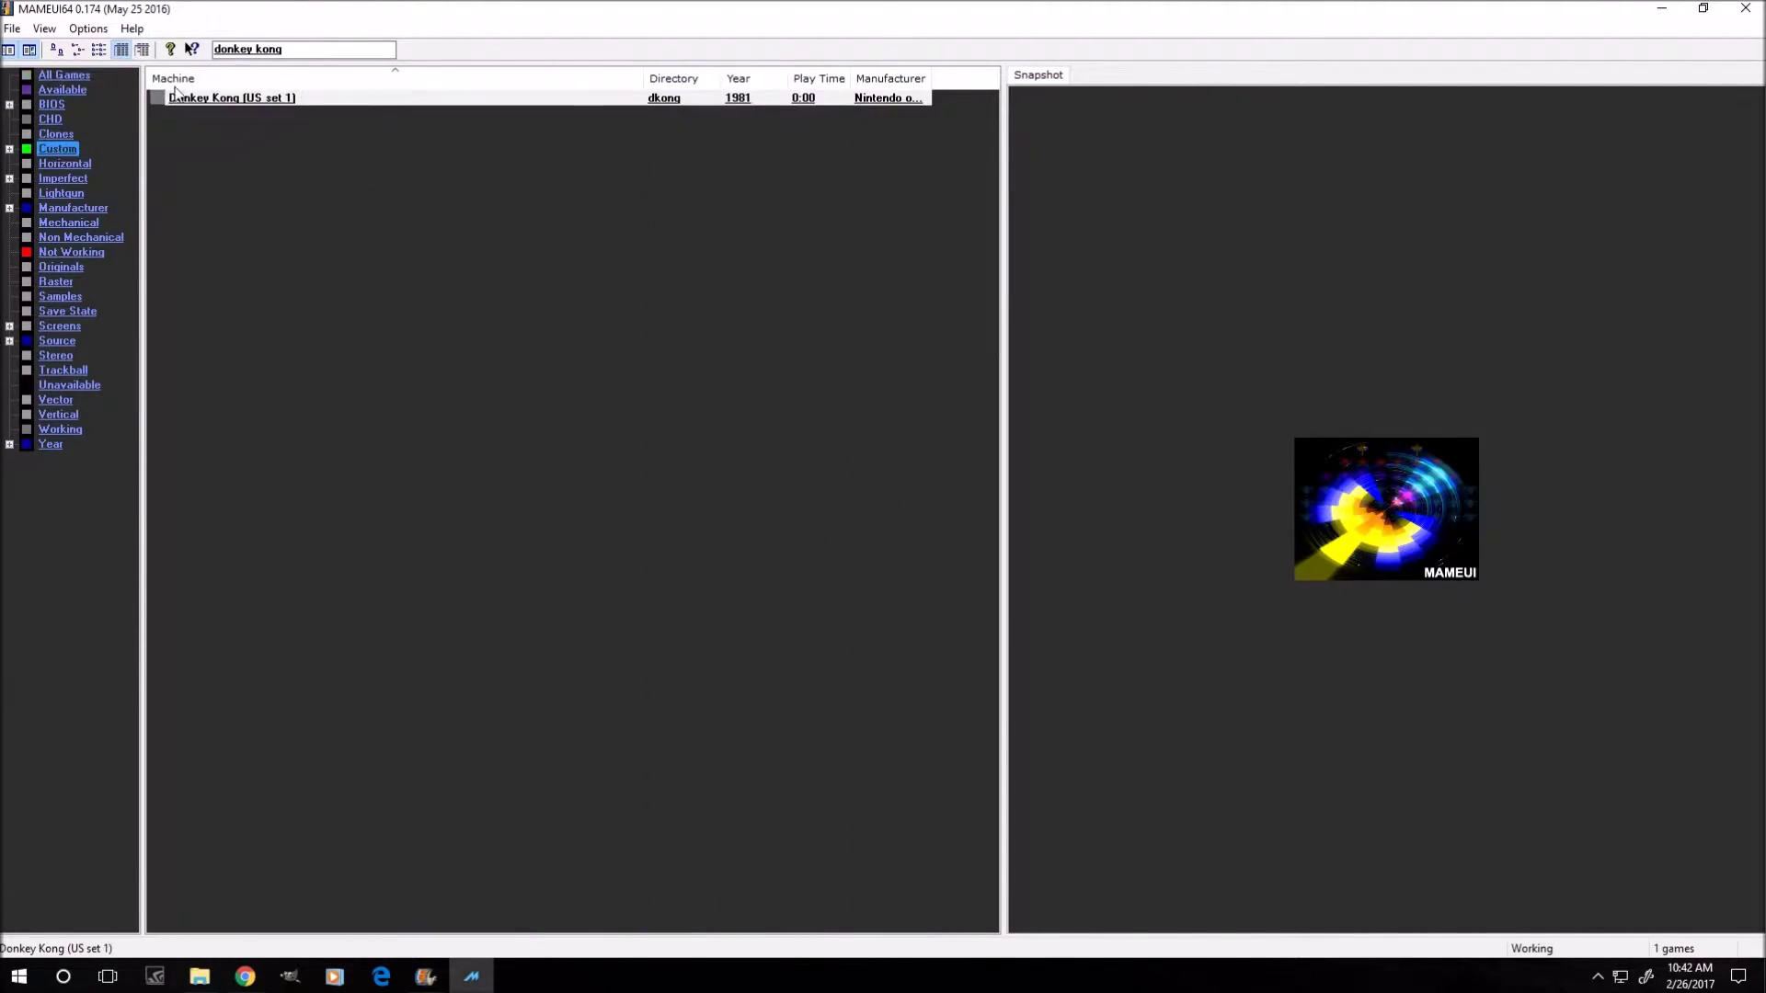
pyautogui.moveTo(300, 50); pyautogui.dragTo(202, 57)
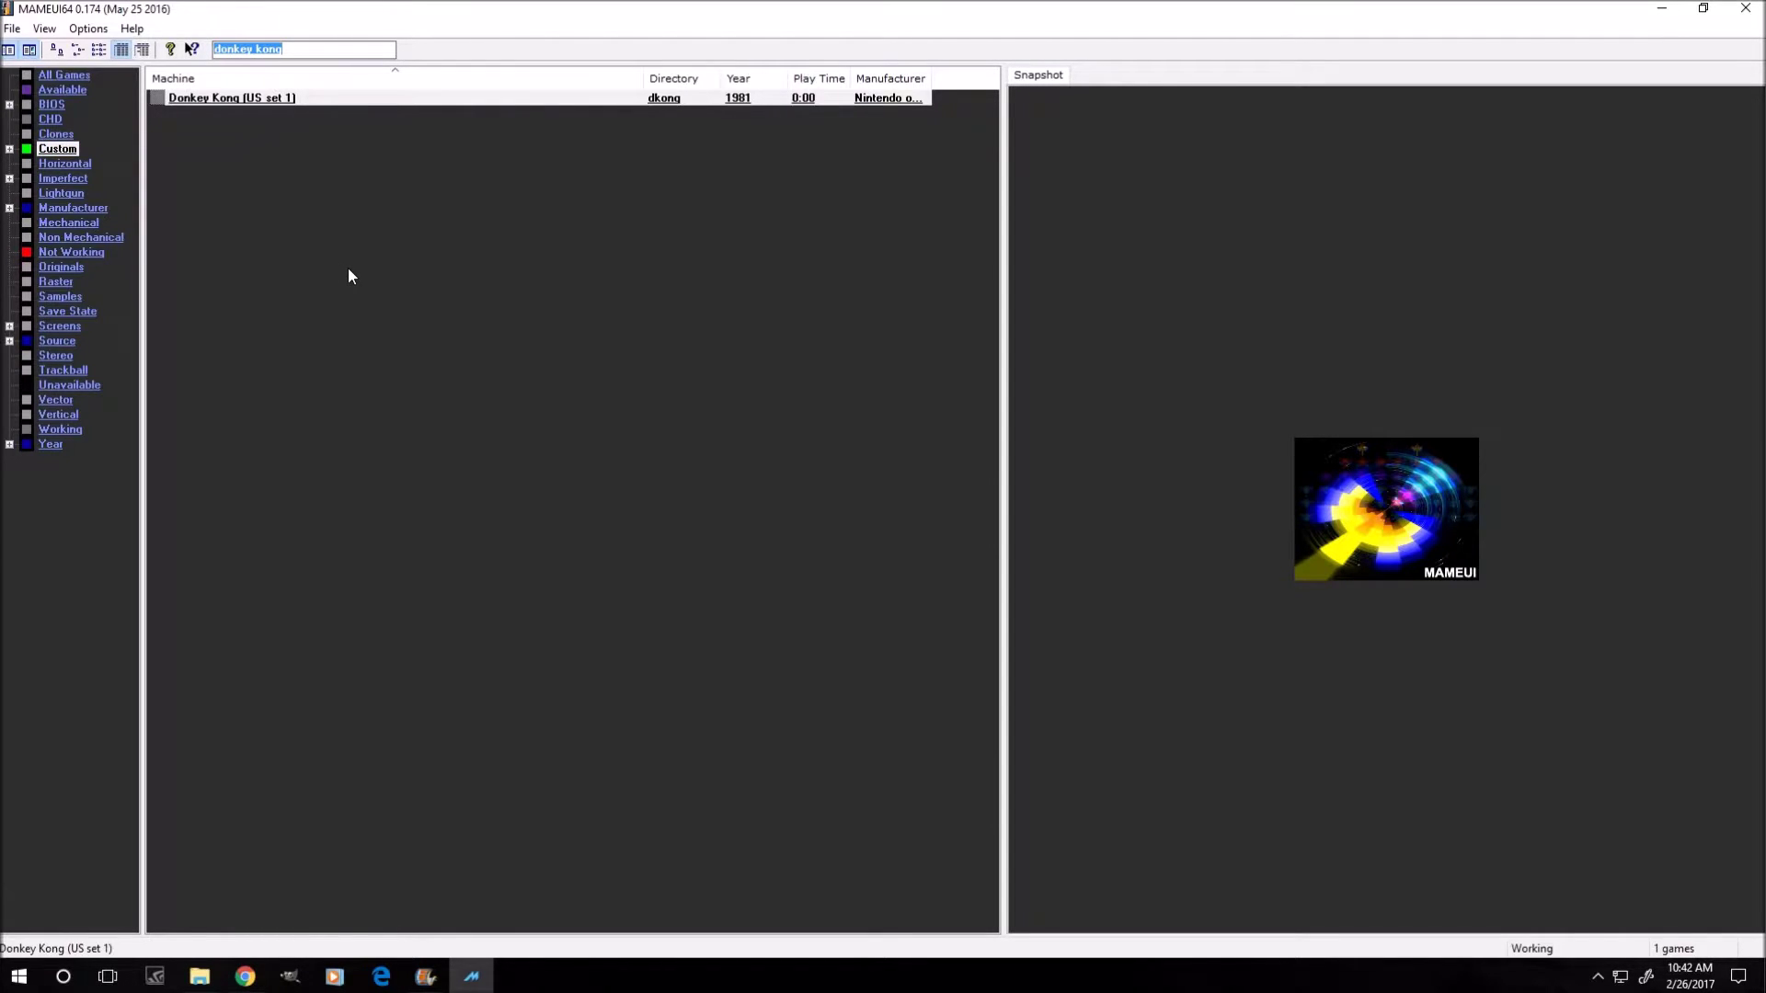
pyautogui.press('BackSpace')
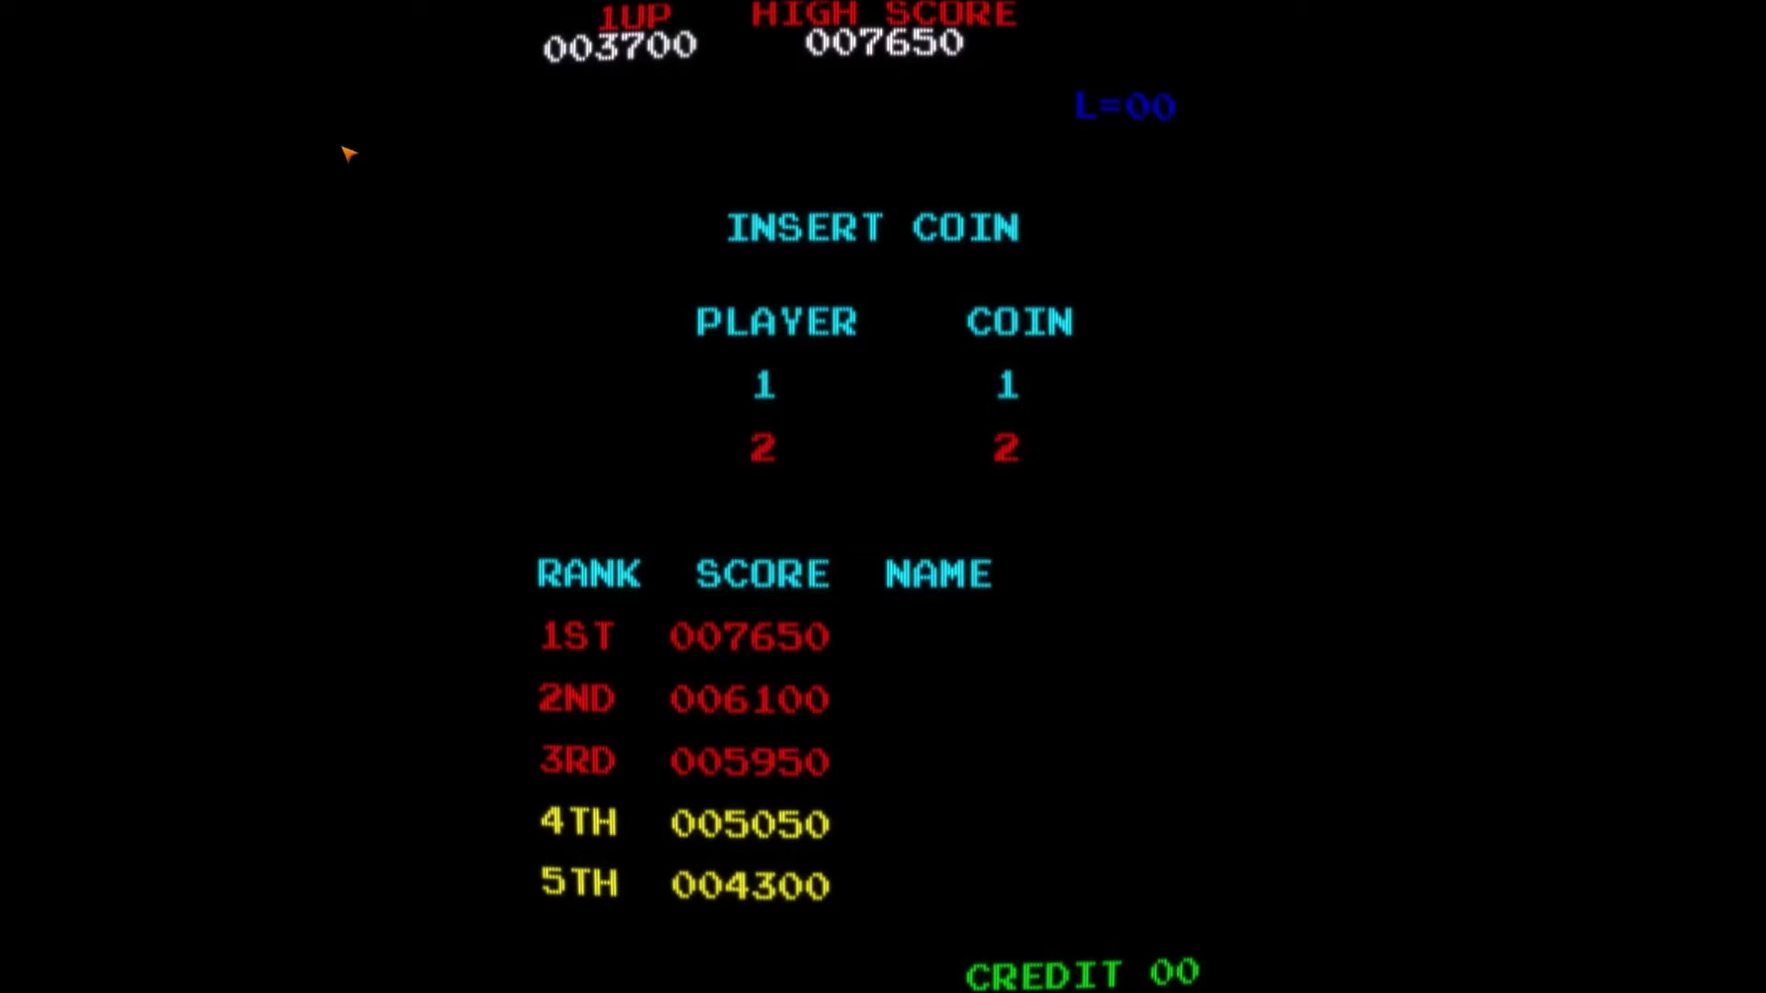
# Check MAME's in-game Video Options, then exit Donkey Kong to the game list
pyautogui.press('Tab')
pyautogui.press('Up')
pyautogui.press('Up')
pyautogui.press('Up')
pyautogui.press('Up')
pyautogui.press('Return')
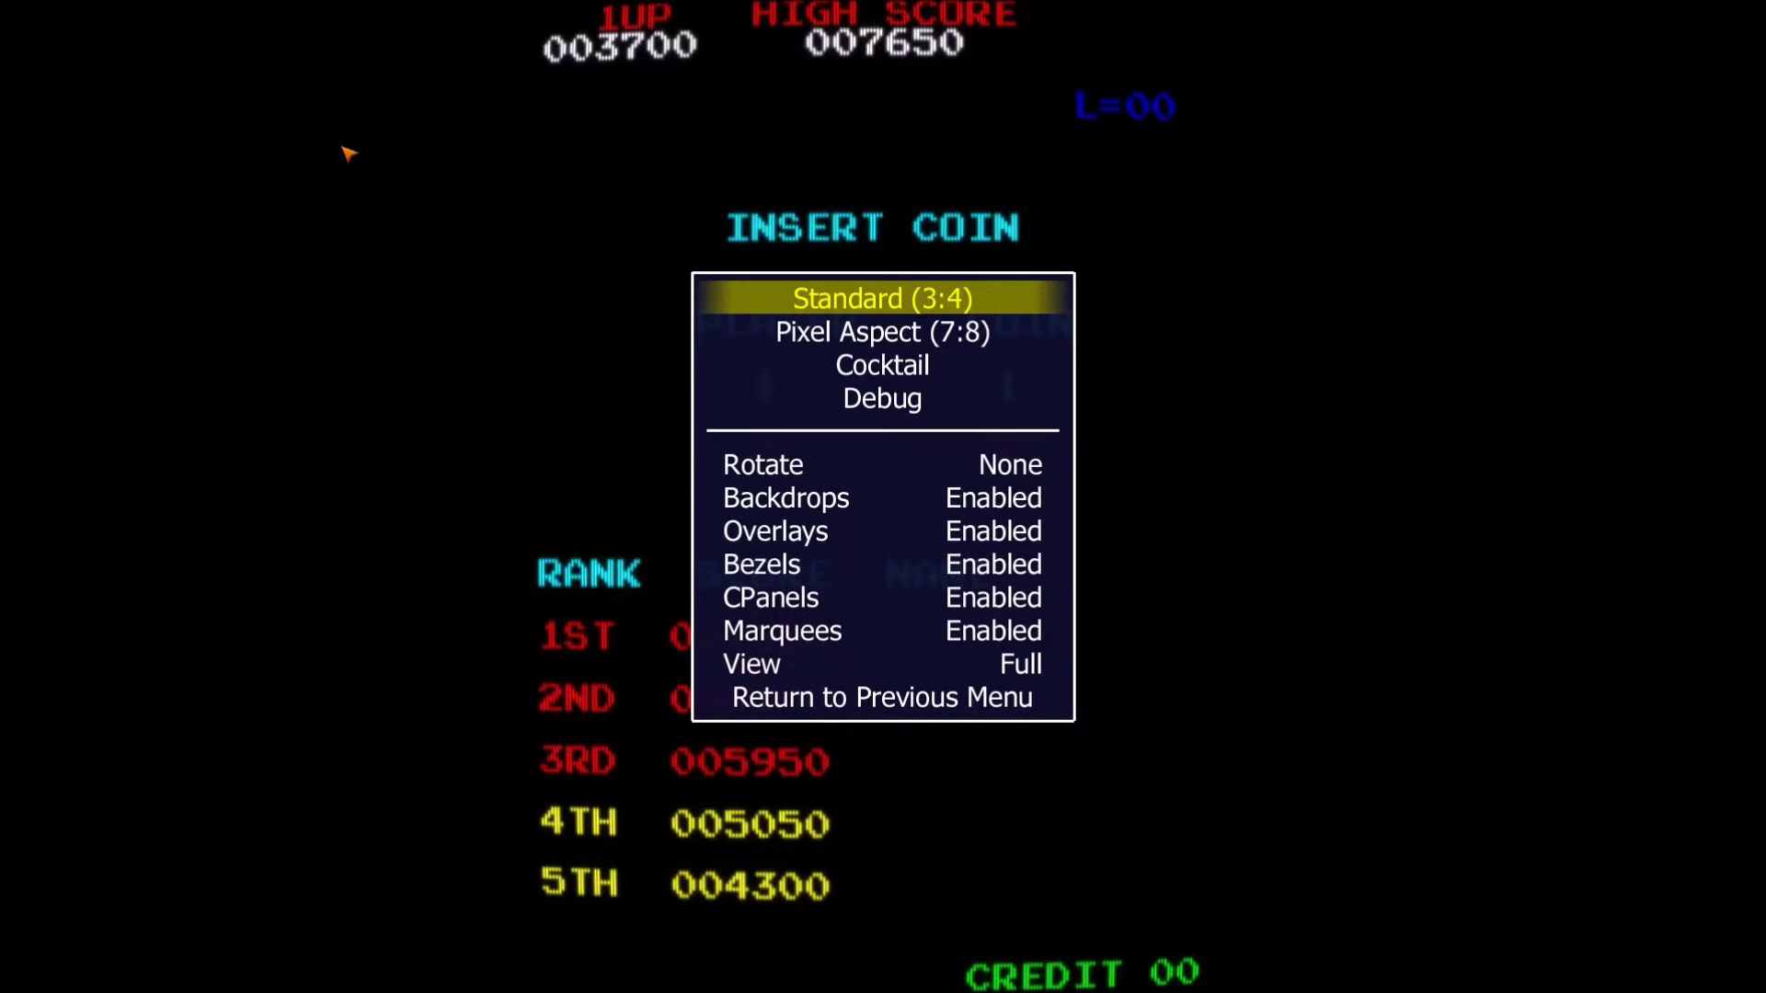
pyautogui.press('Tab')
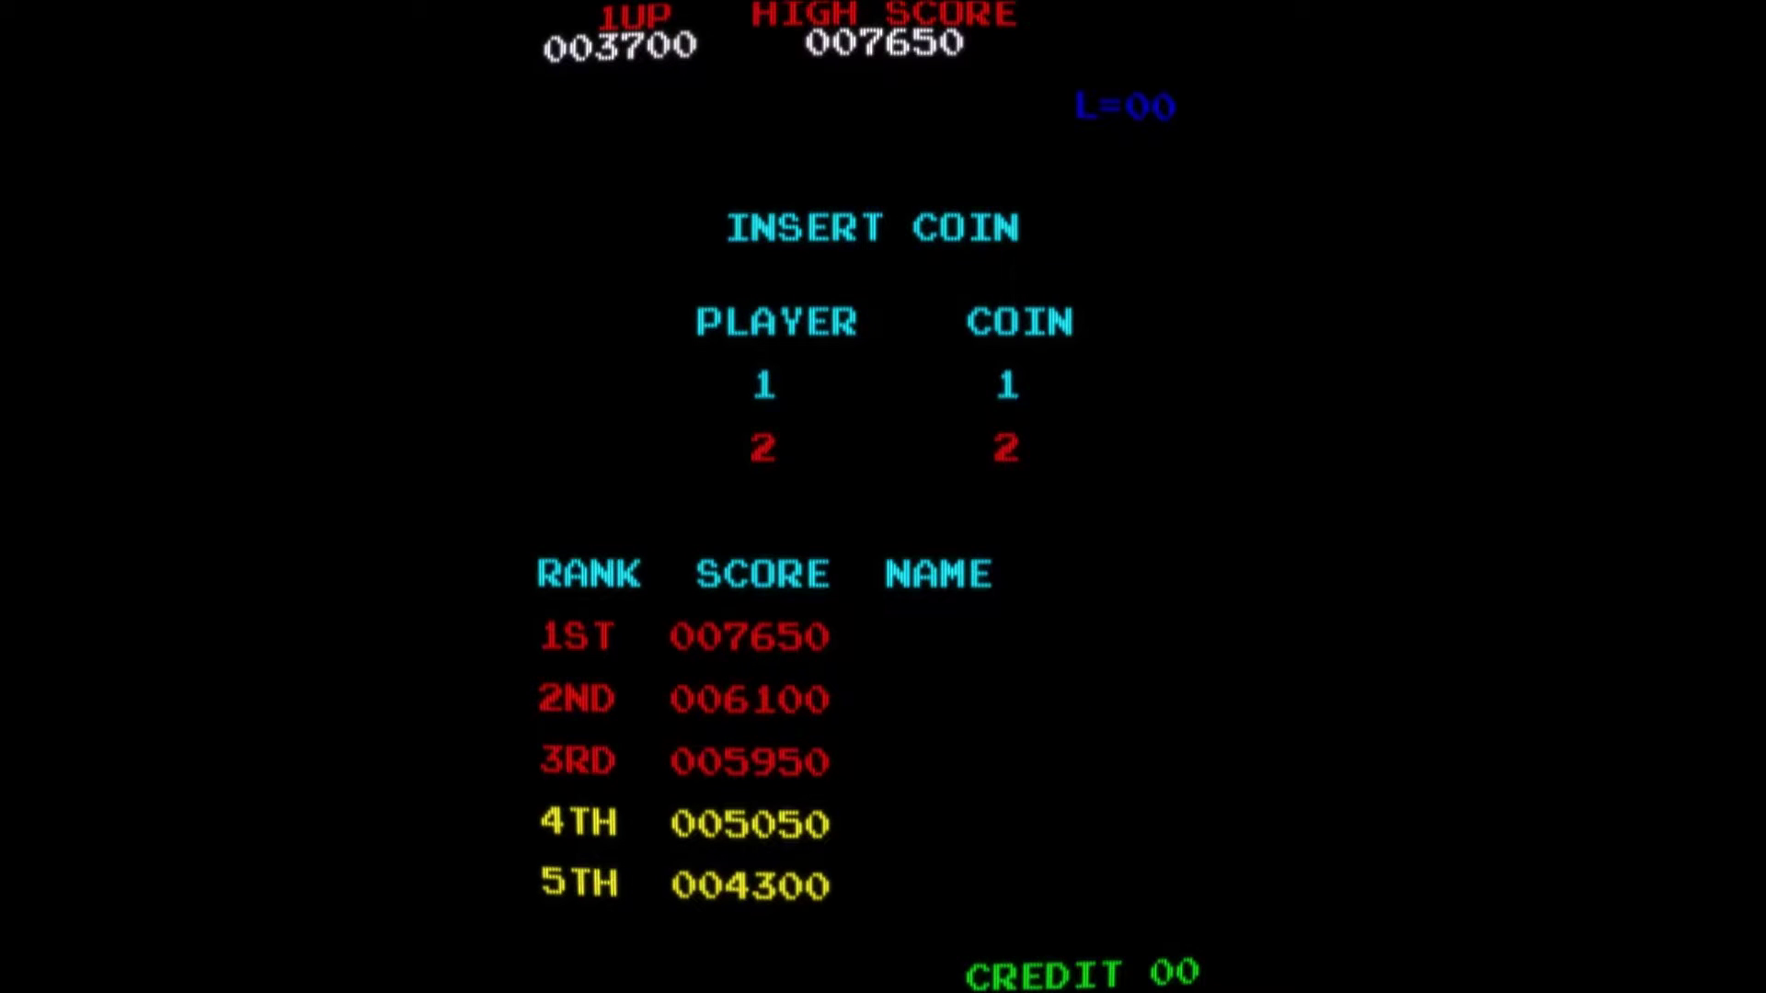
pyautogui.press('Escape')
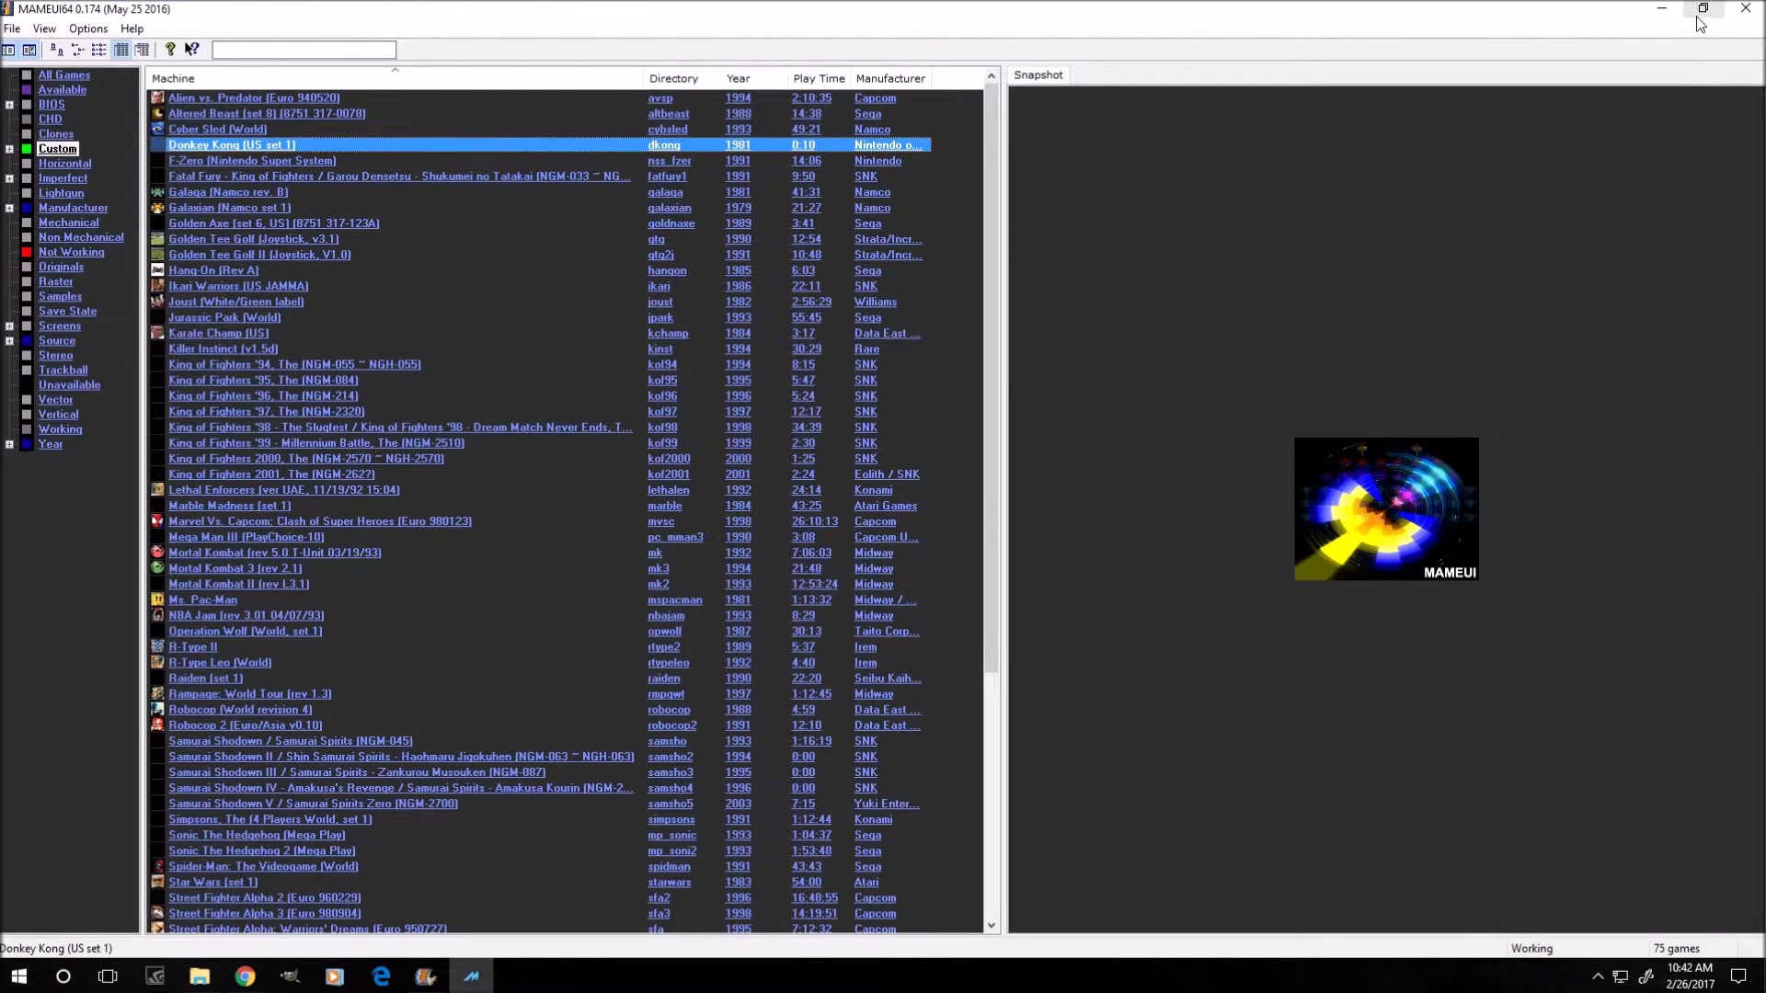
# Minimize MAMEUI64 and open the Mameui64 Artwork folder in File Explorer
pyautogui.click(1703, 11)
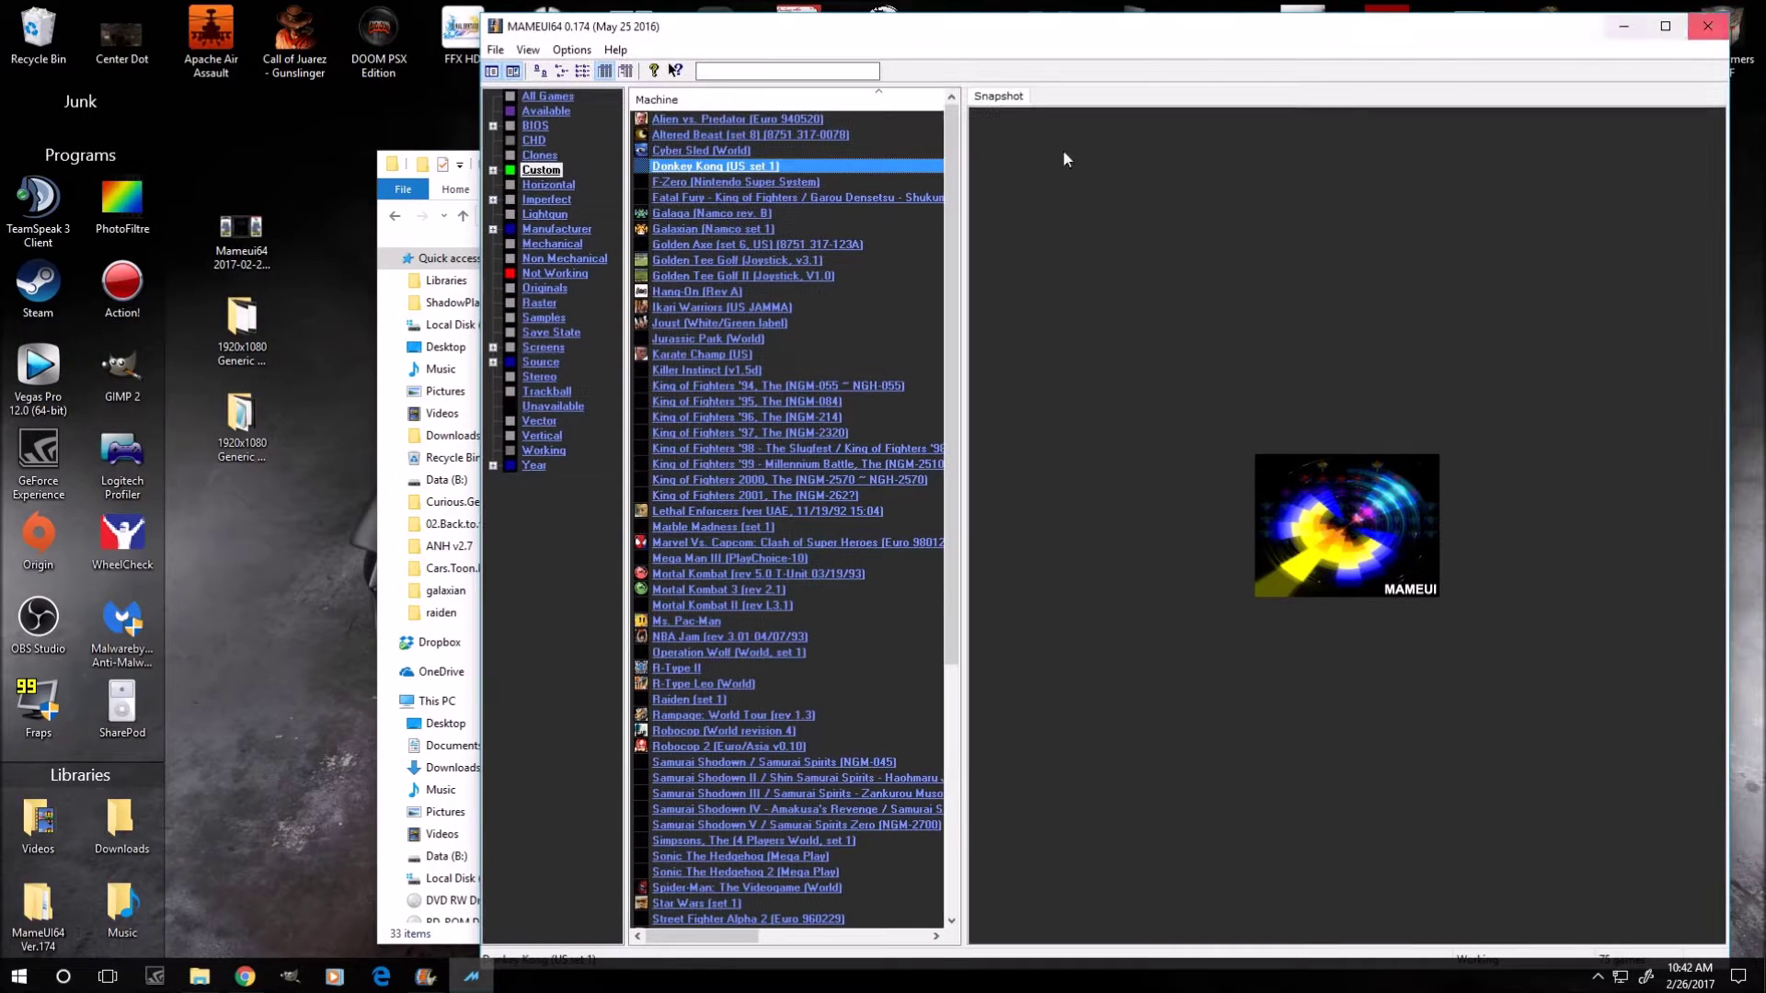
pyautogui.click(1621, 25)
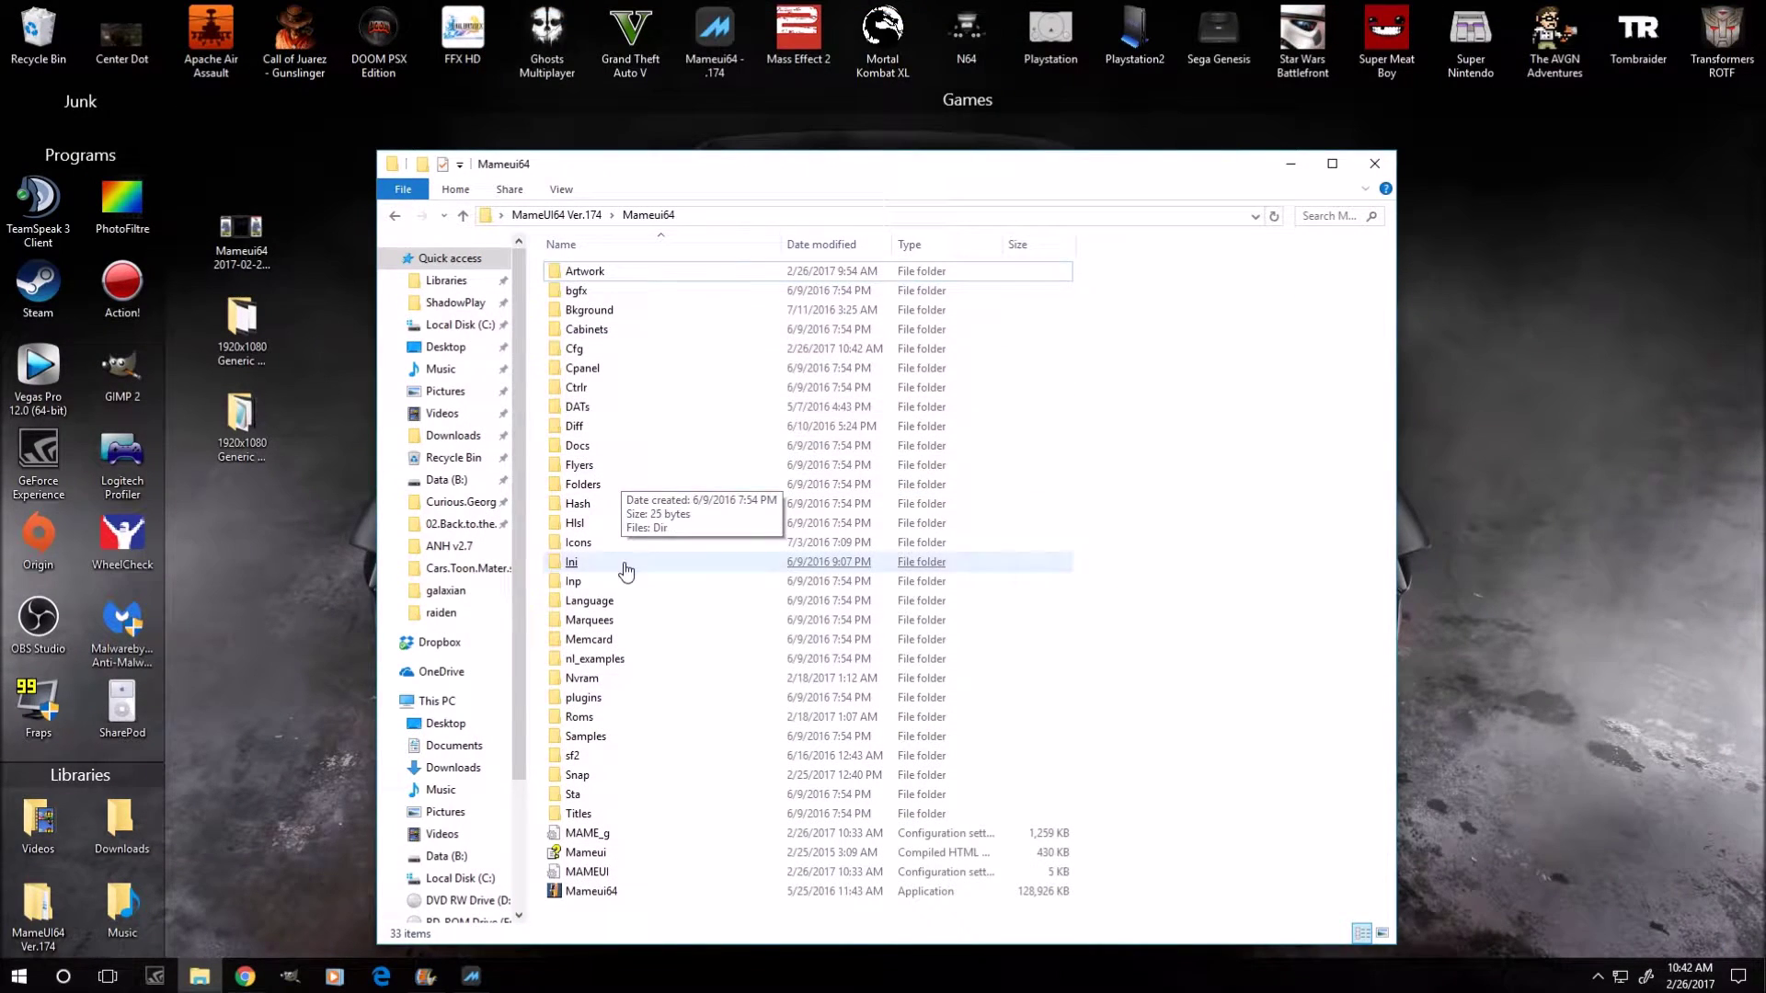
pyautogui.doubleClick(575, 274)
pyautogui.scroll(-1, 1104, 657)
pyautogui.click(1200, 680)
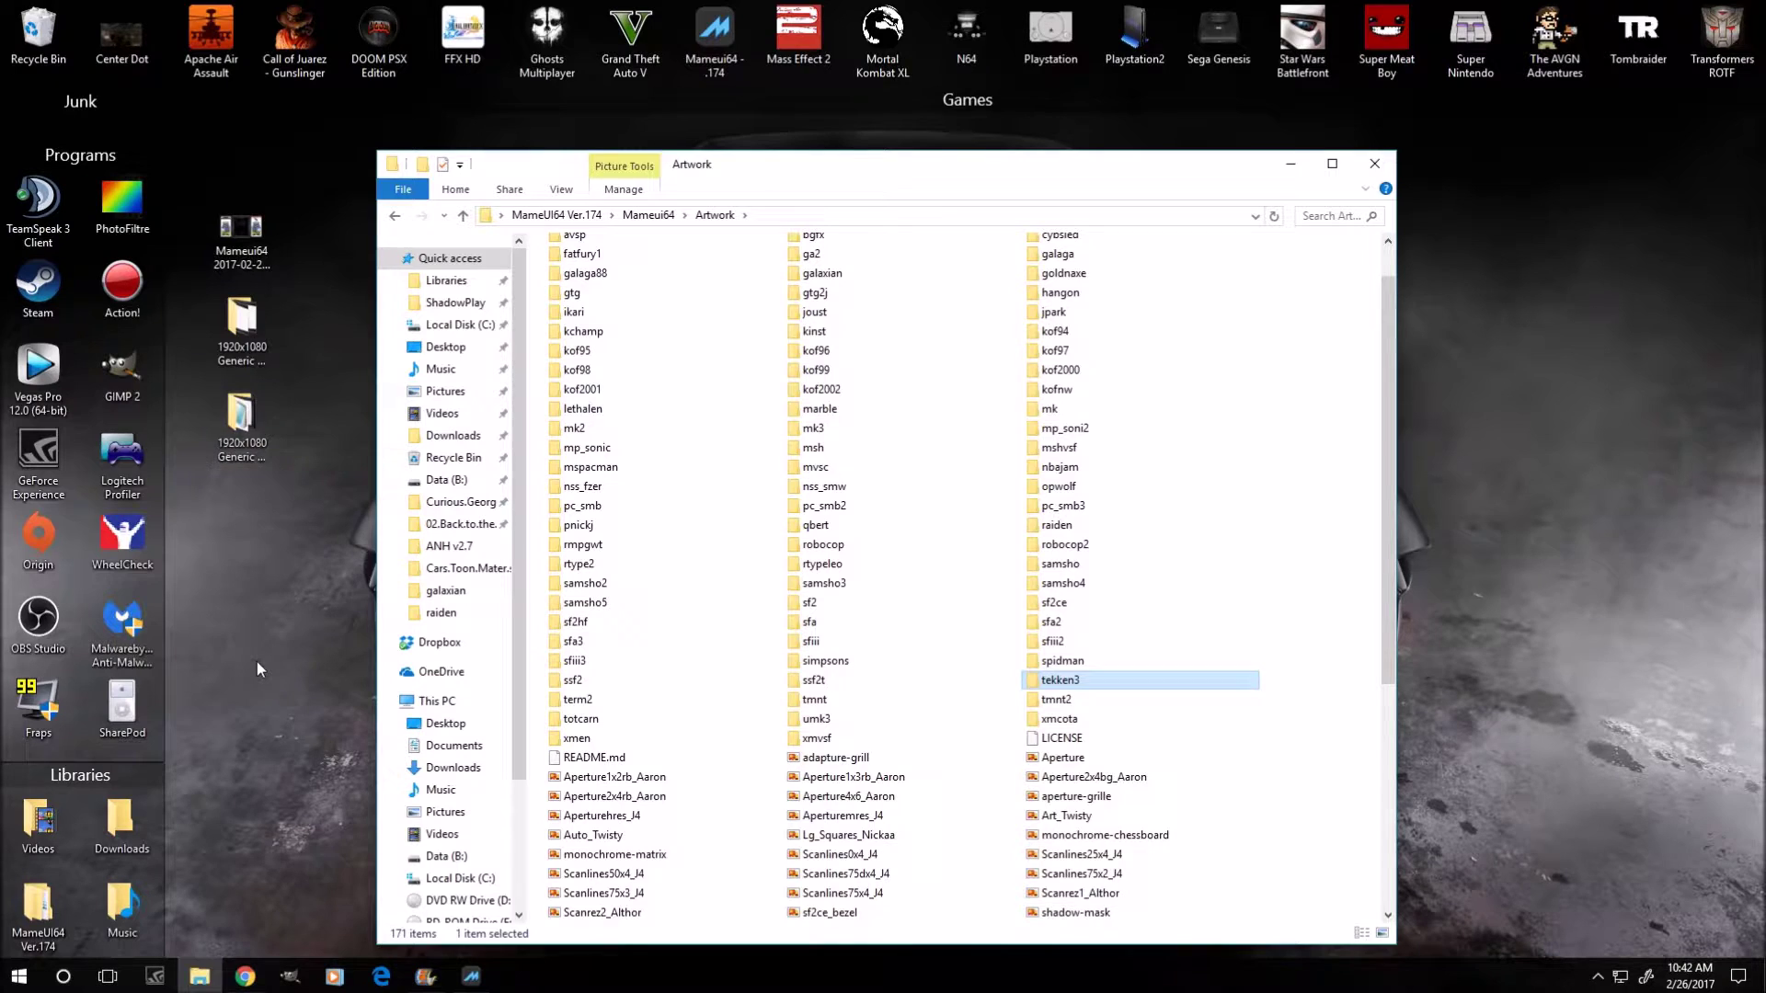
pyautogui.click(243, 415)
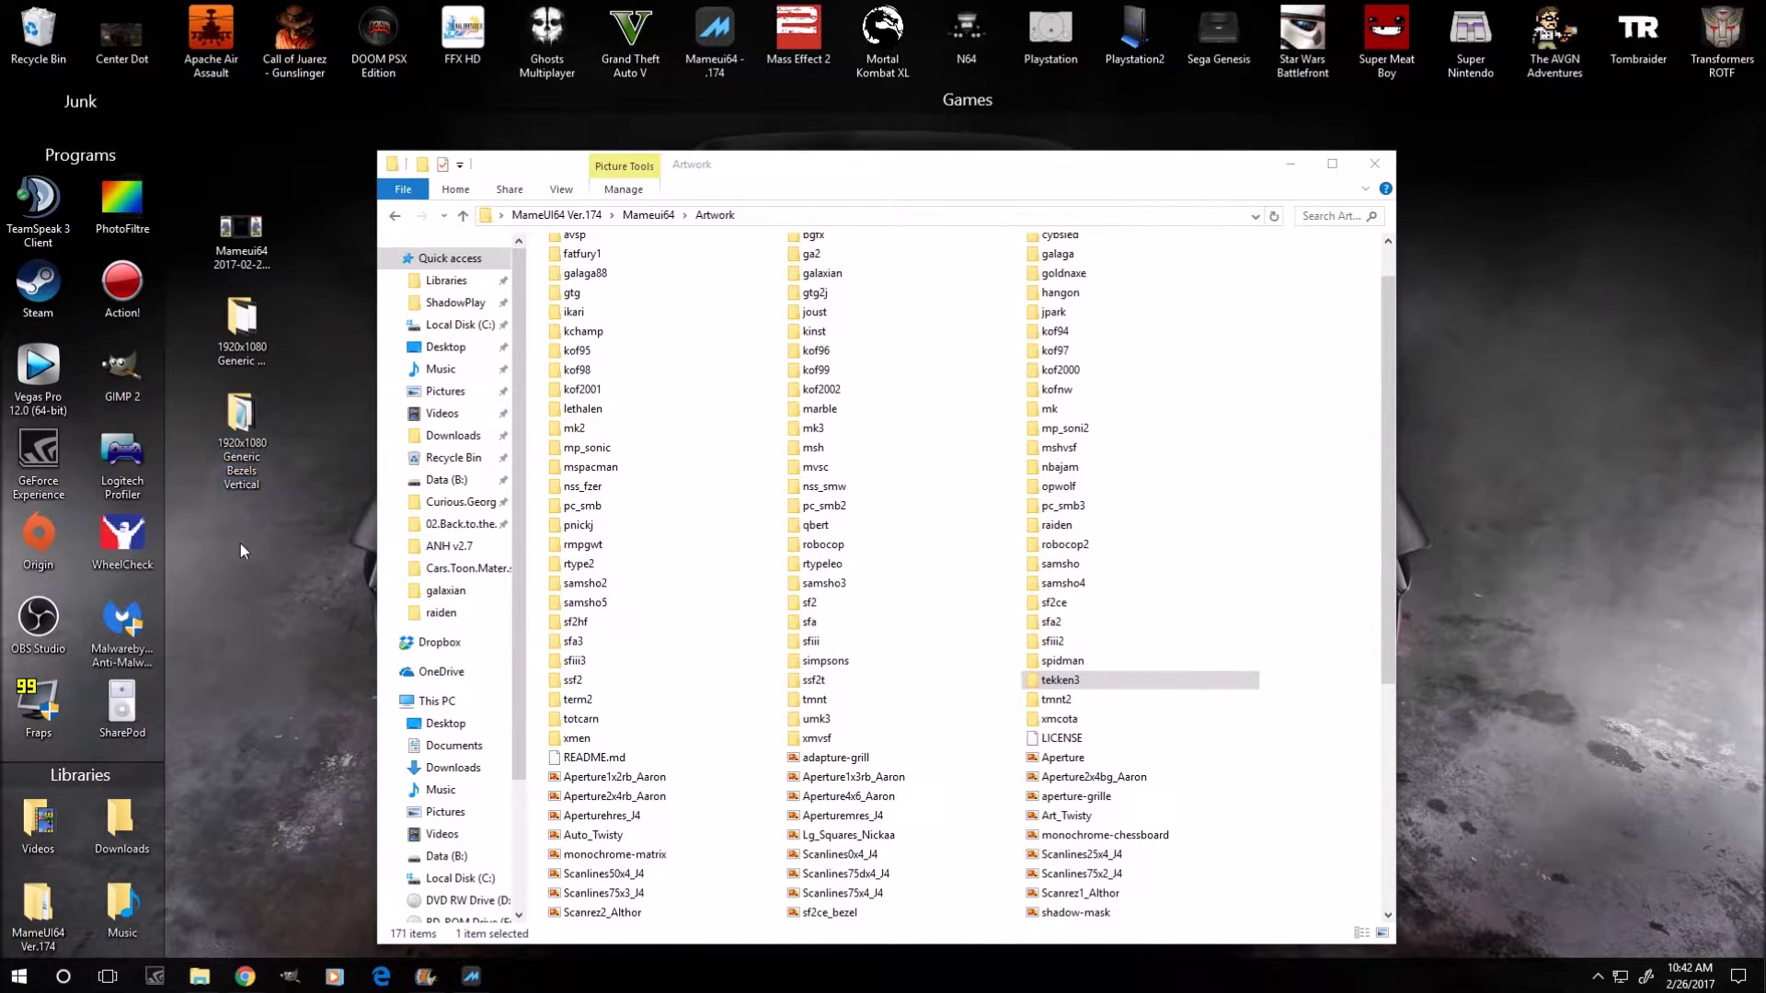
pyautogui.click(322, 542)
# Create a new empty folder on the desktop
pyautogui.rightClick(241, 576)
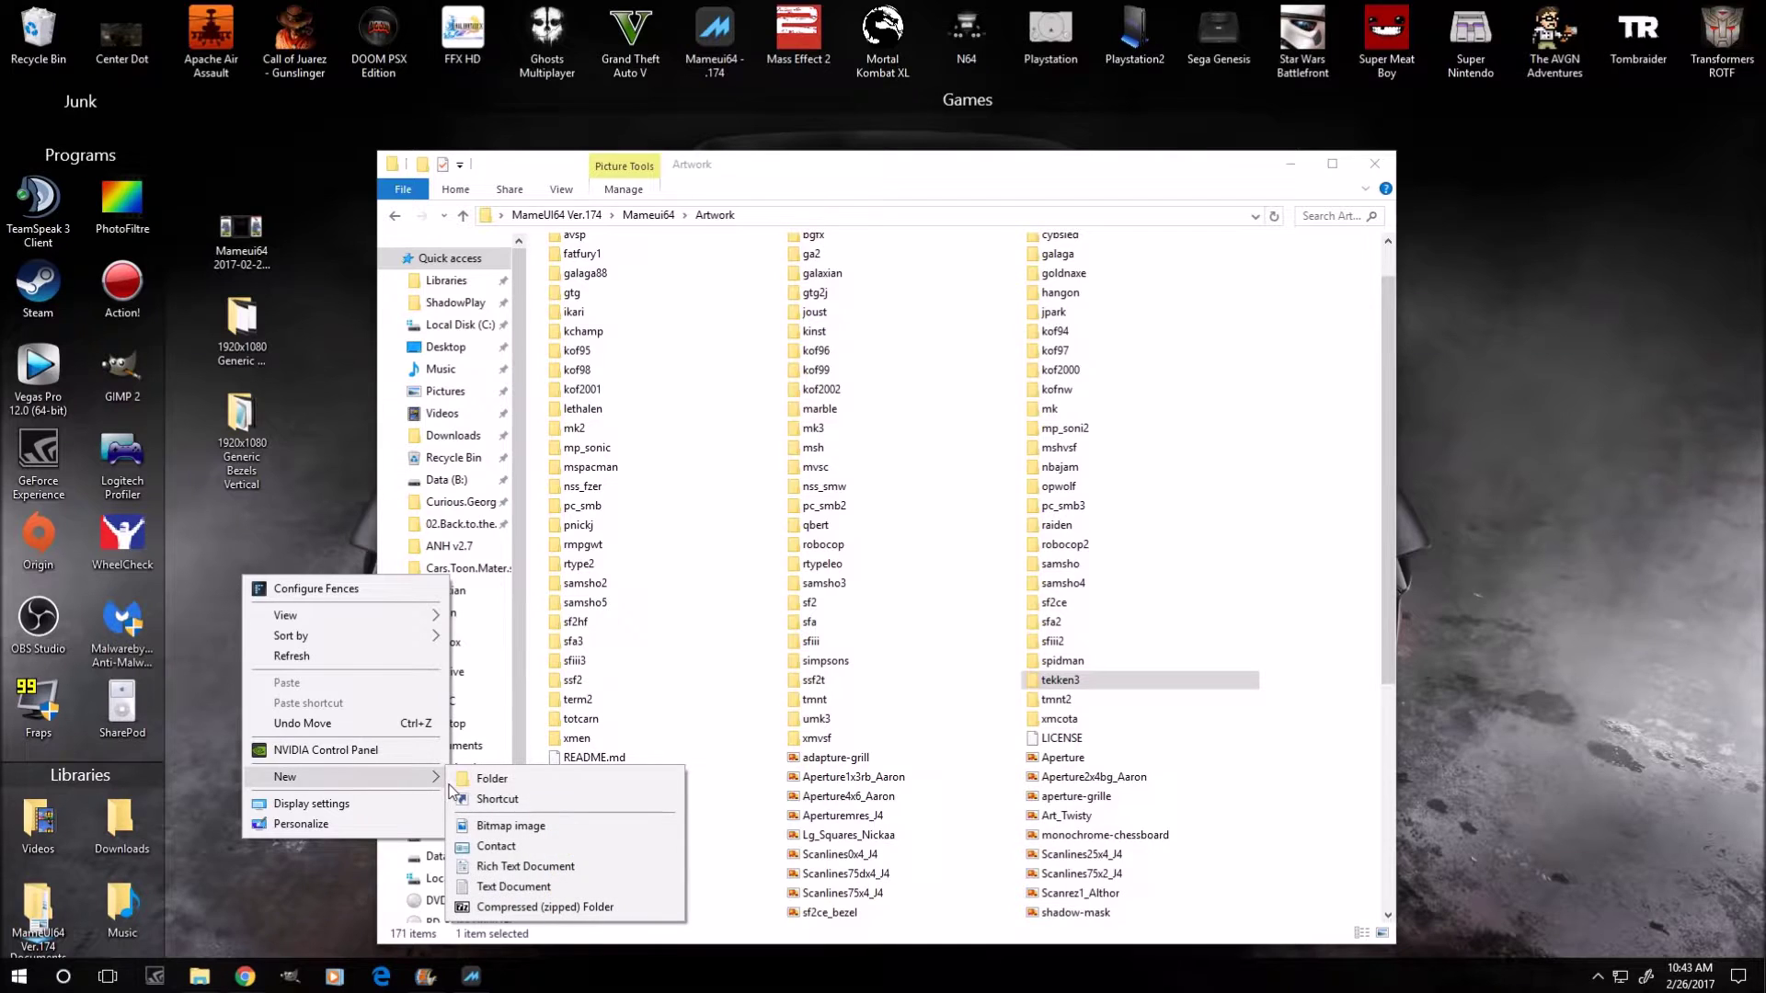
pyautogui.click(488, 778)
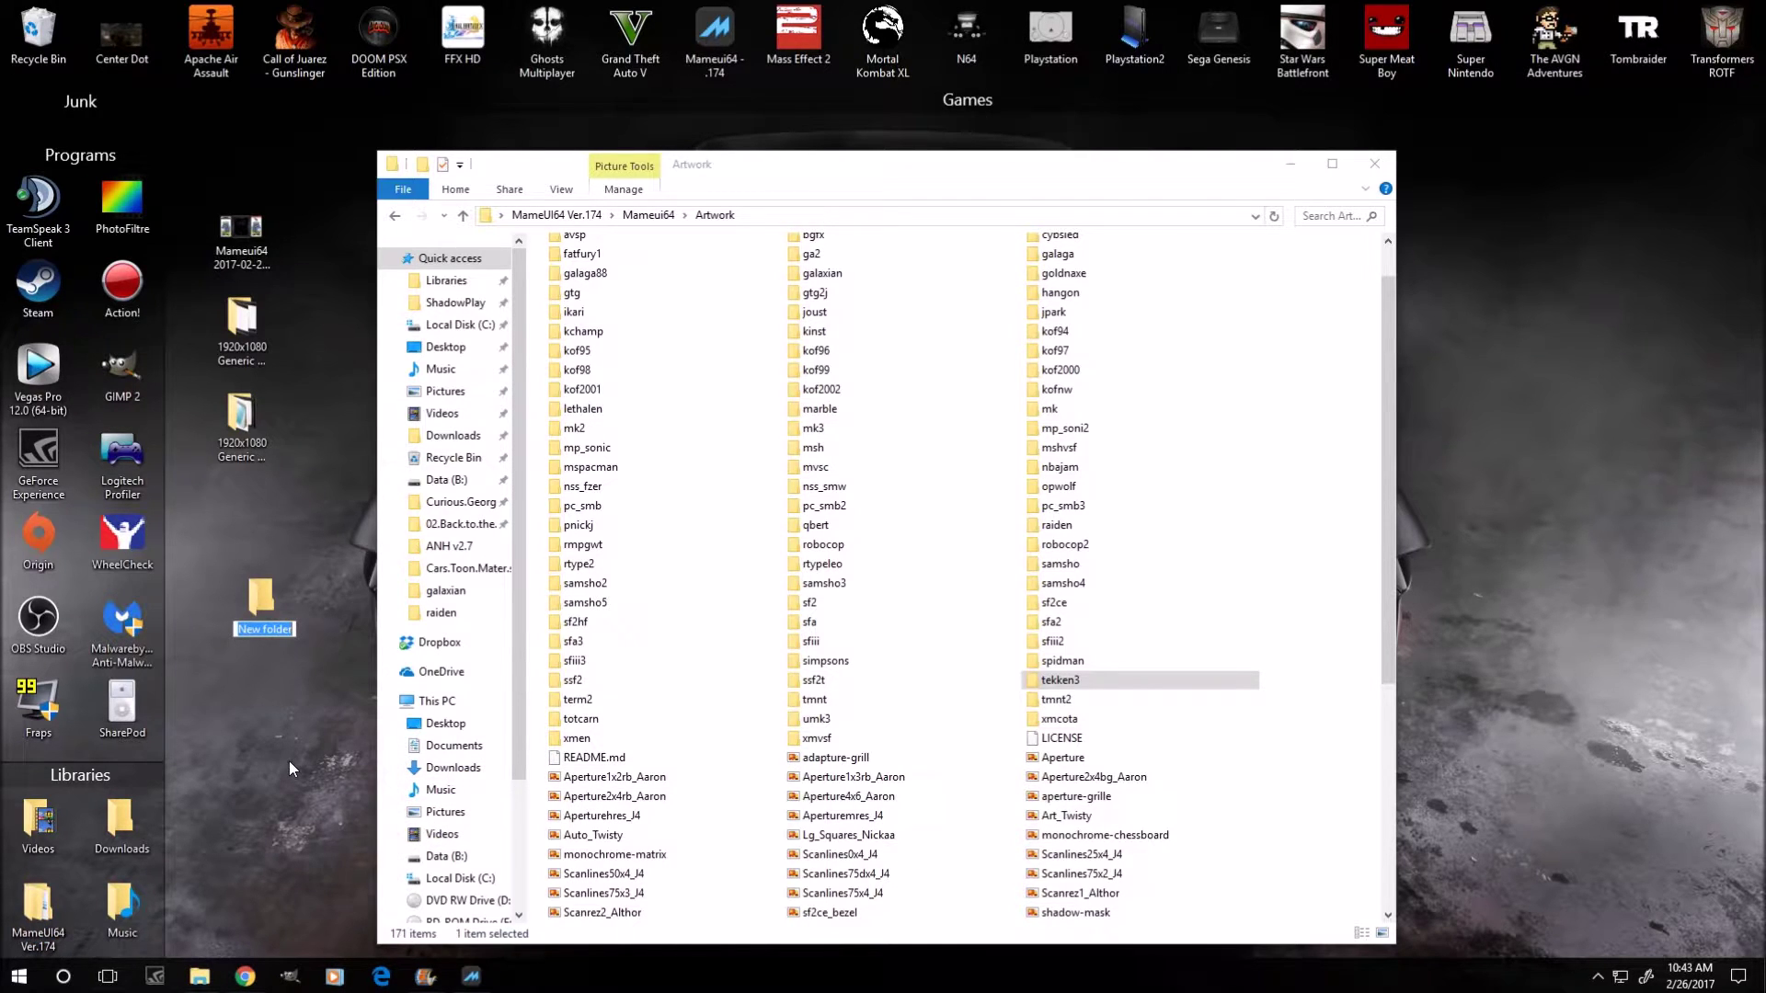
pyautogui.click(471, 975)
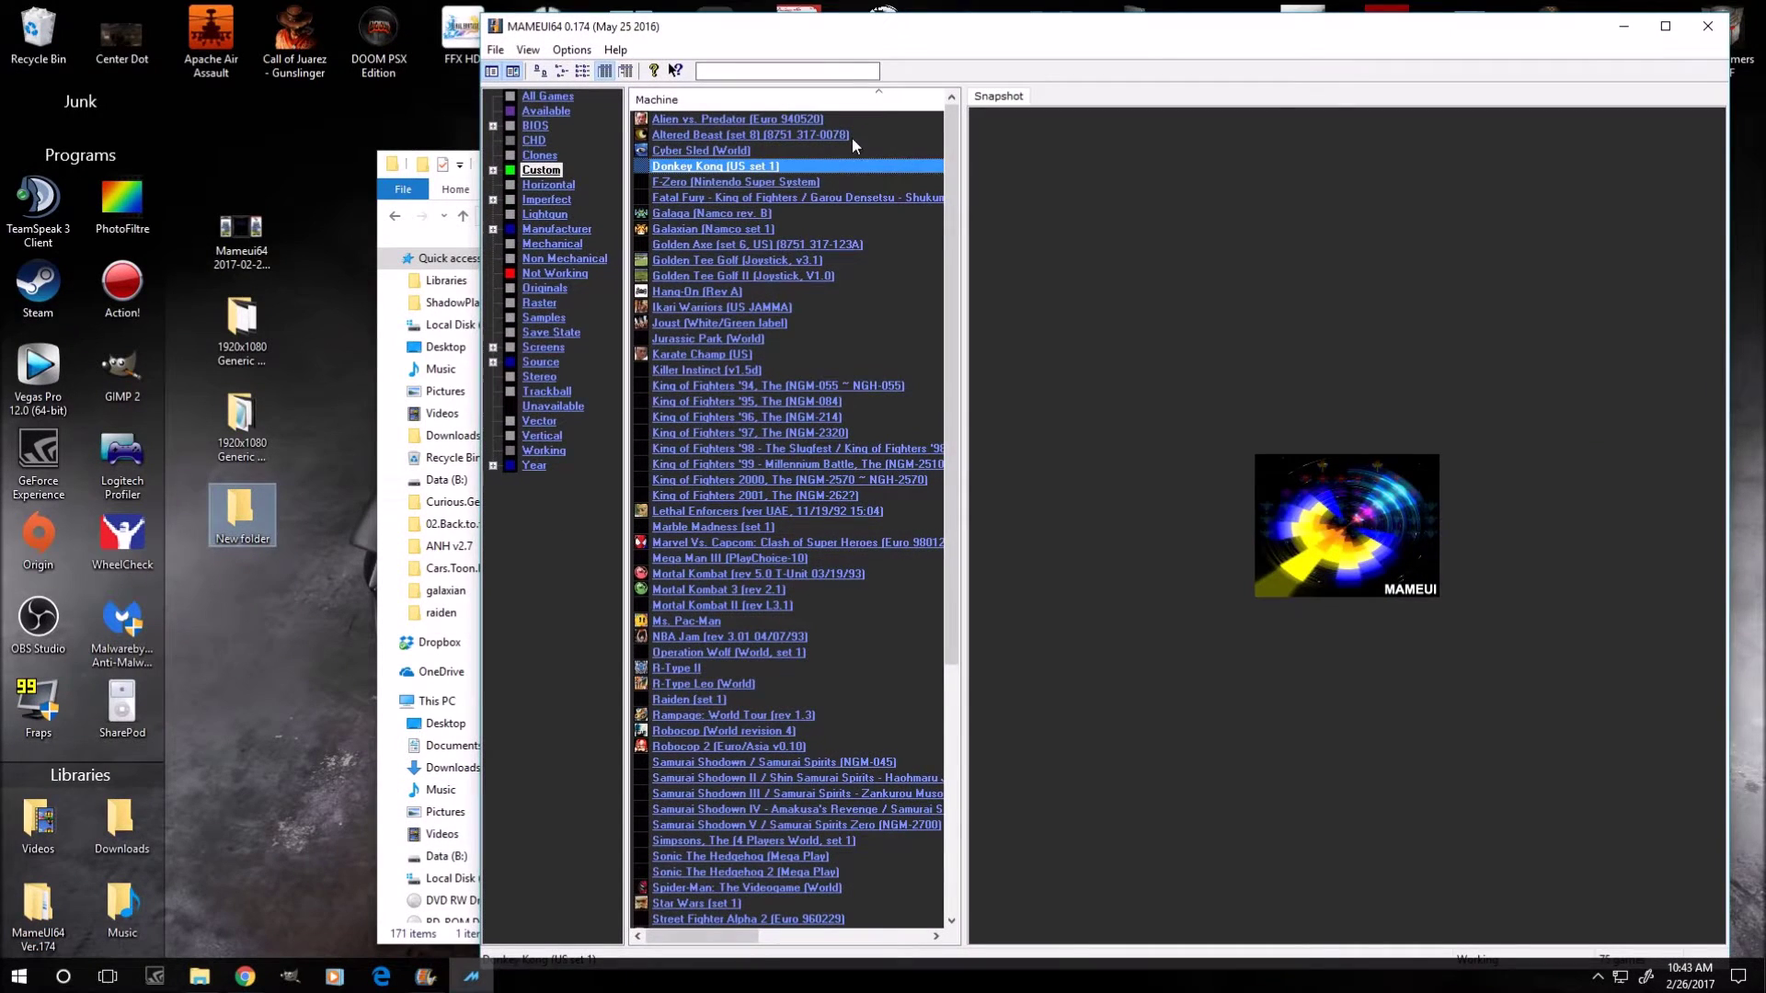
pyautogui.click(1664, 26)
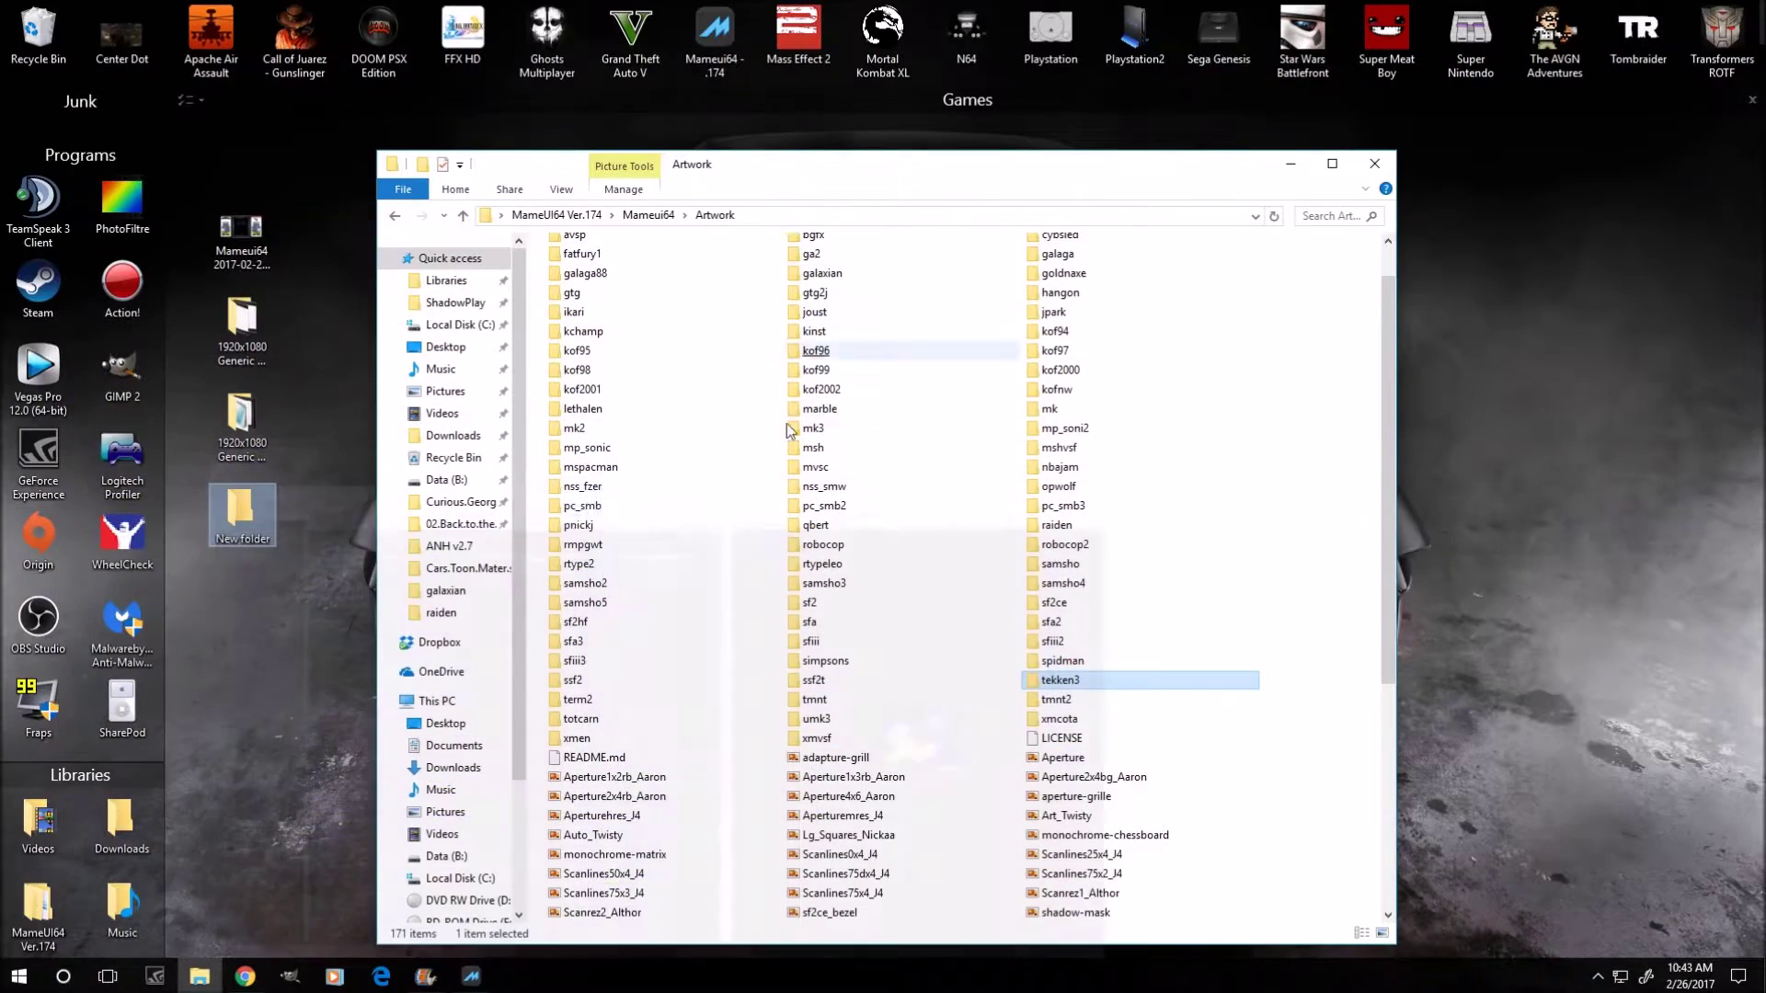
pyautogui.click(1661, 8)
# Rename the new folder to dkong and open it
pyautogui.rightClick(261, 538)
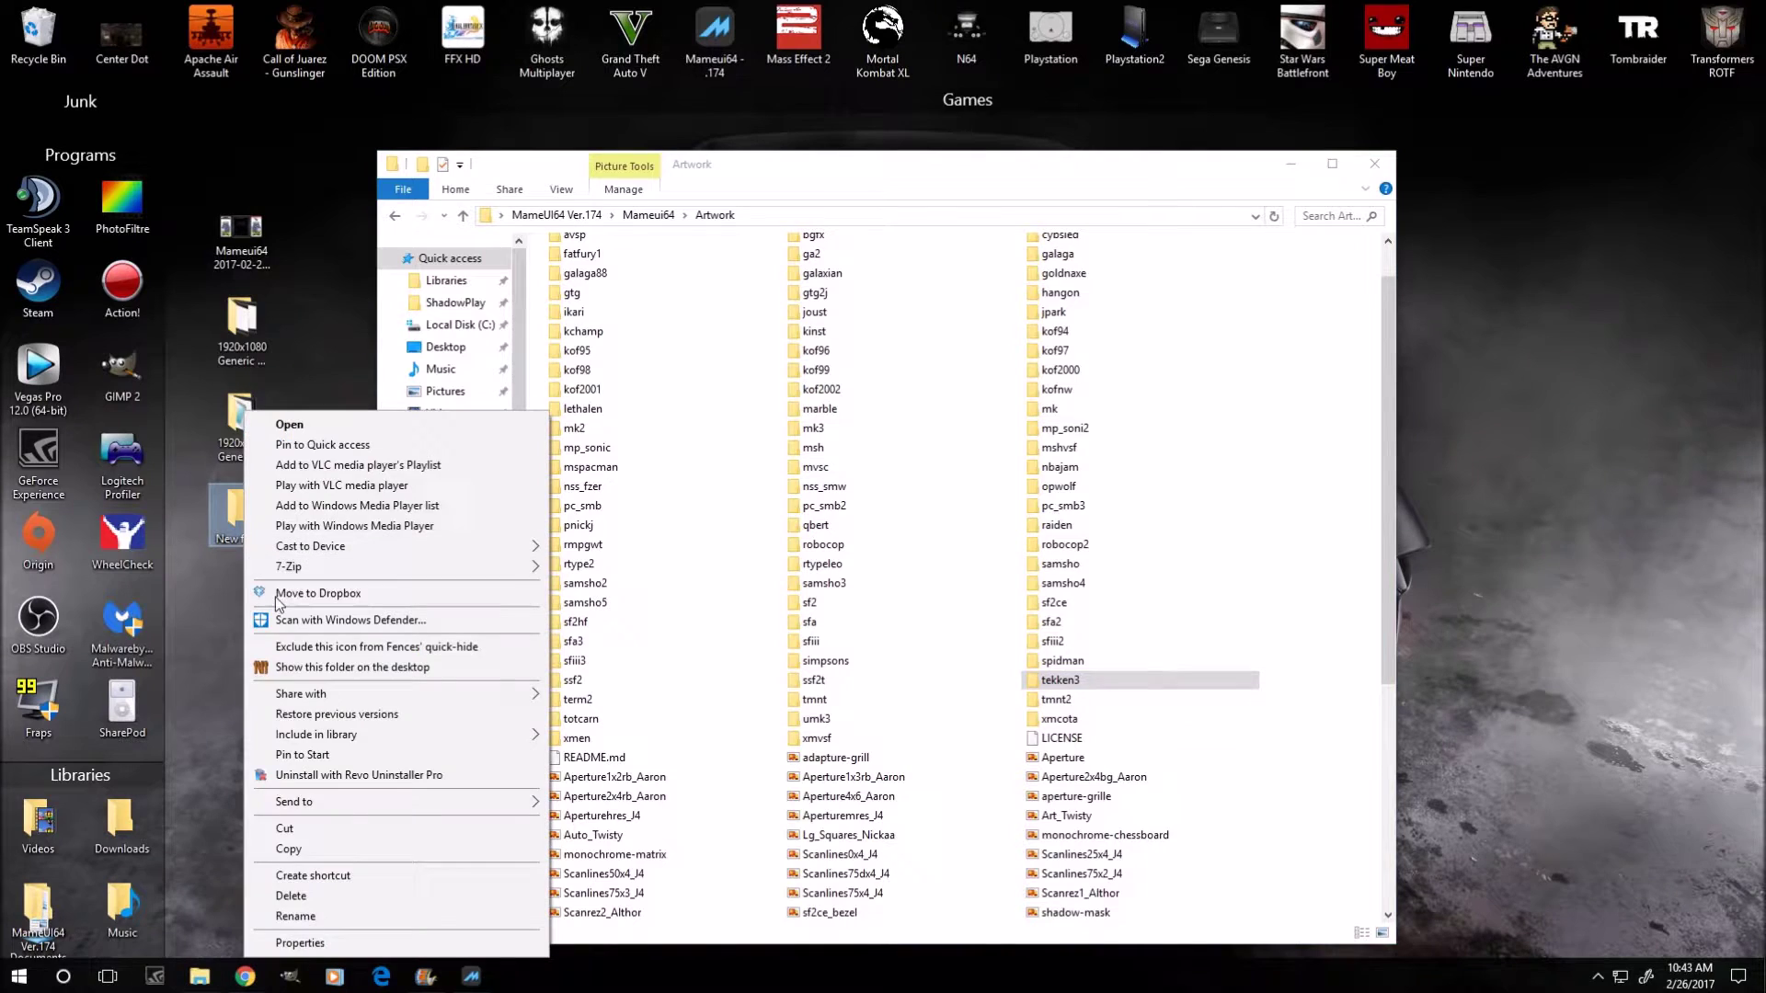
pyautogui.click(282, 918)
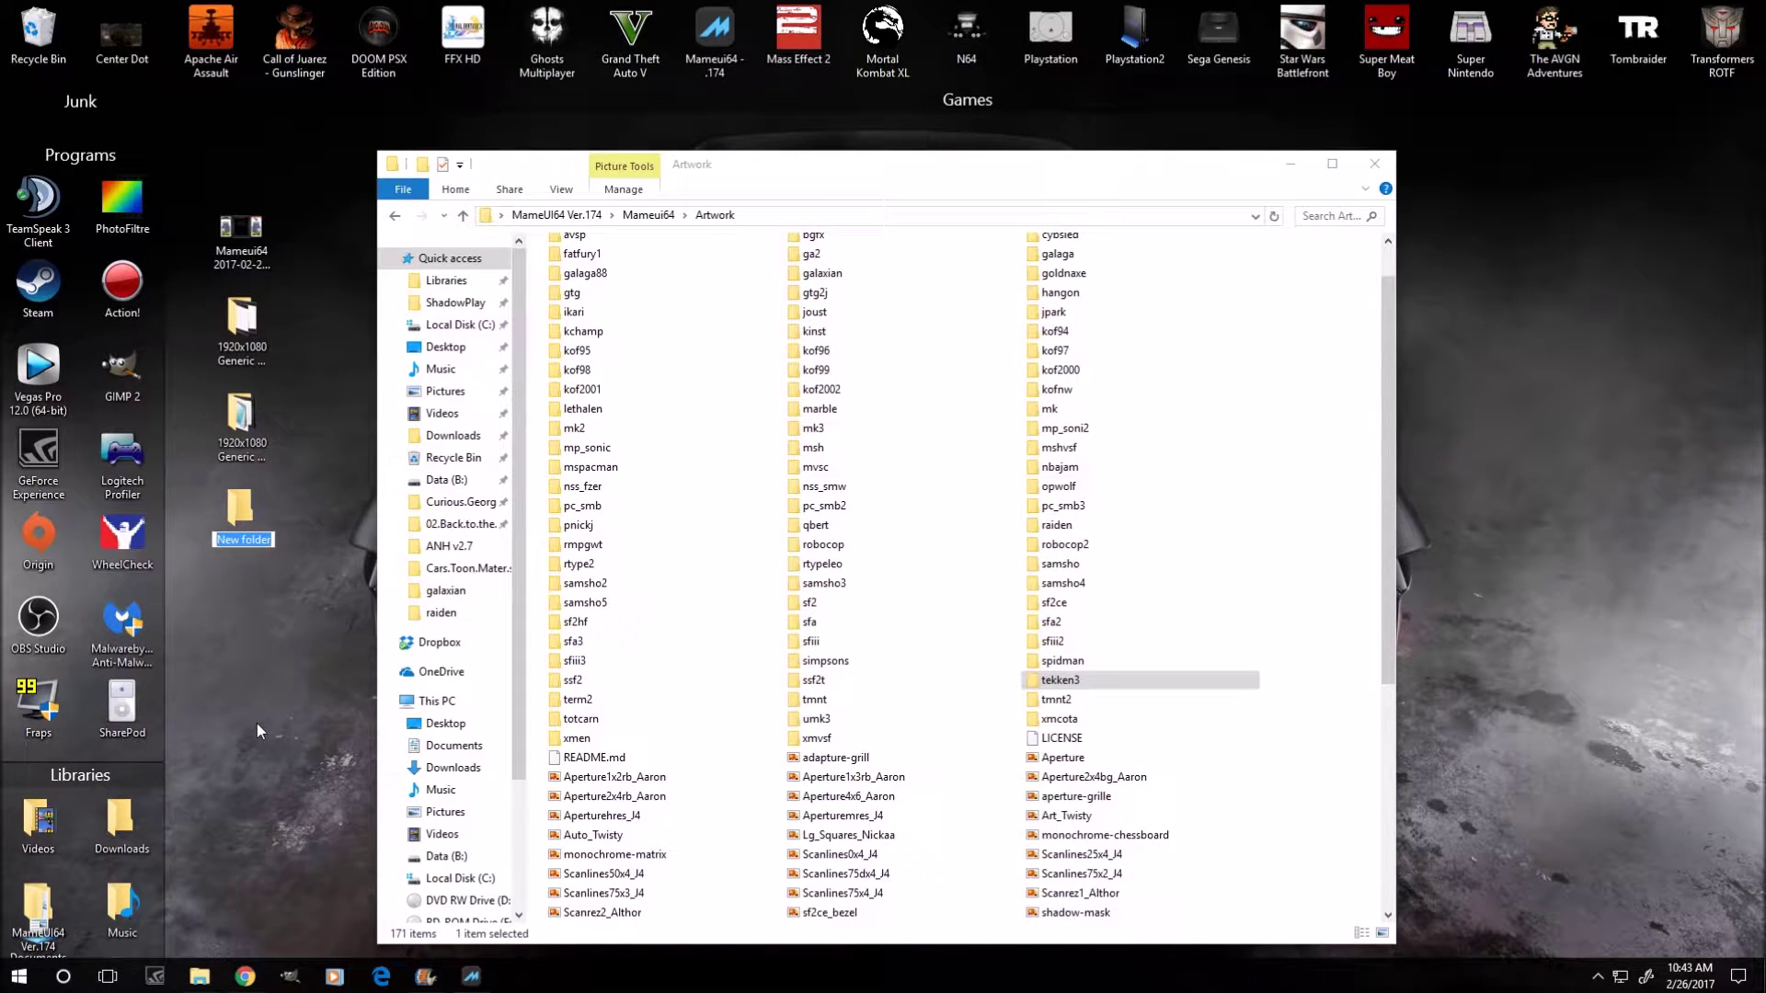
pyautogui.write('dkong')
pyautogui.click(258, 717)
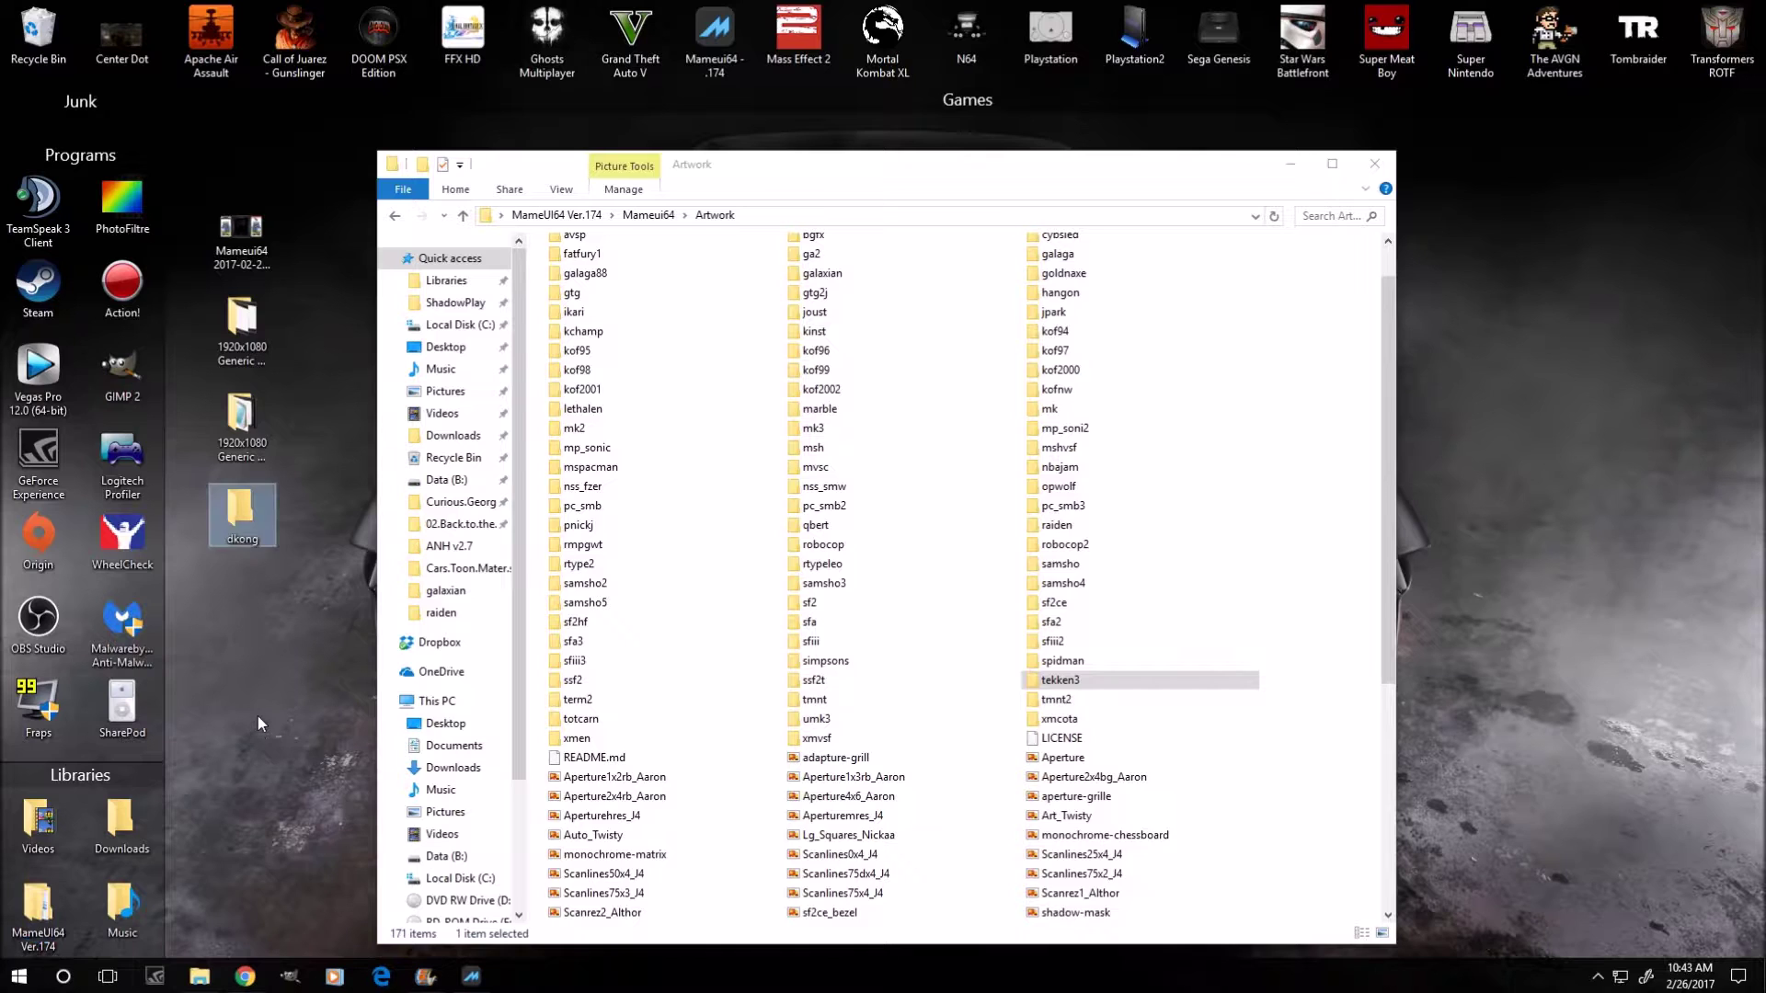
pyautogui.doubleClick(258, 529)
# Copy the three Generic Bezels Vertical files into the dkong folder
pyautogui.click(241, 423)
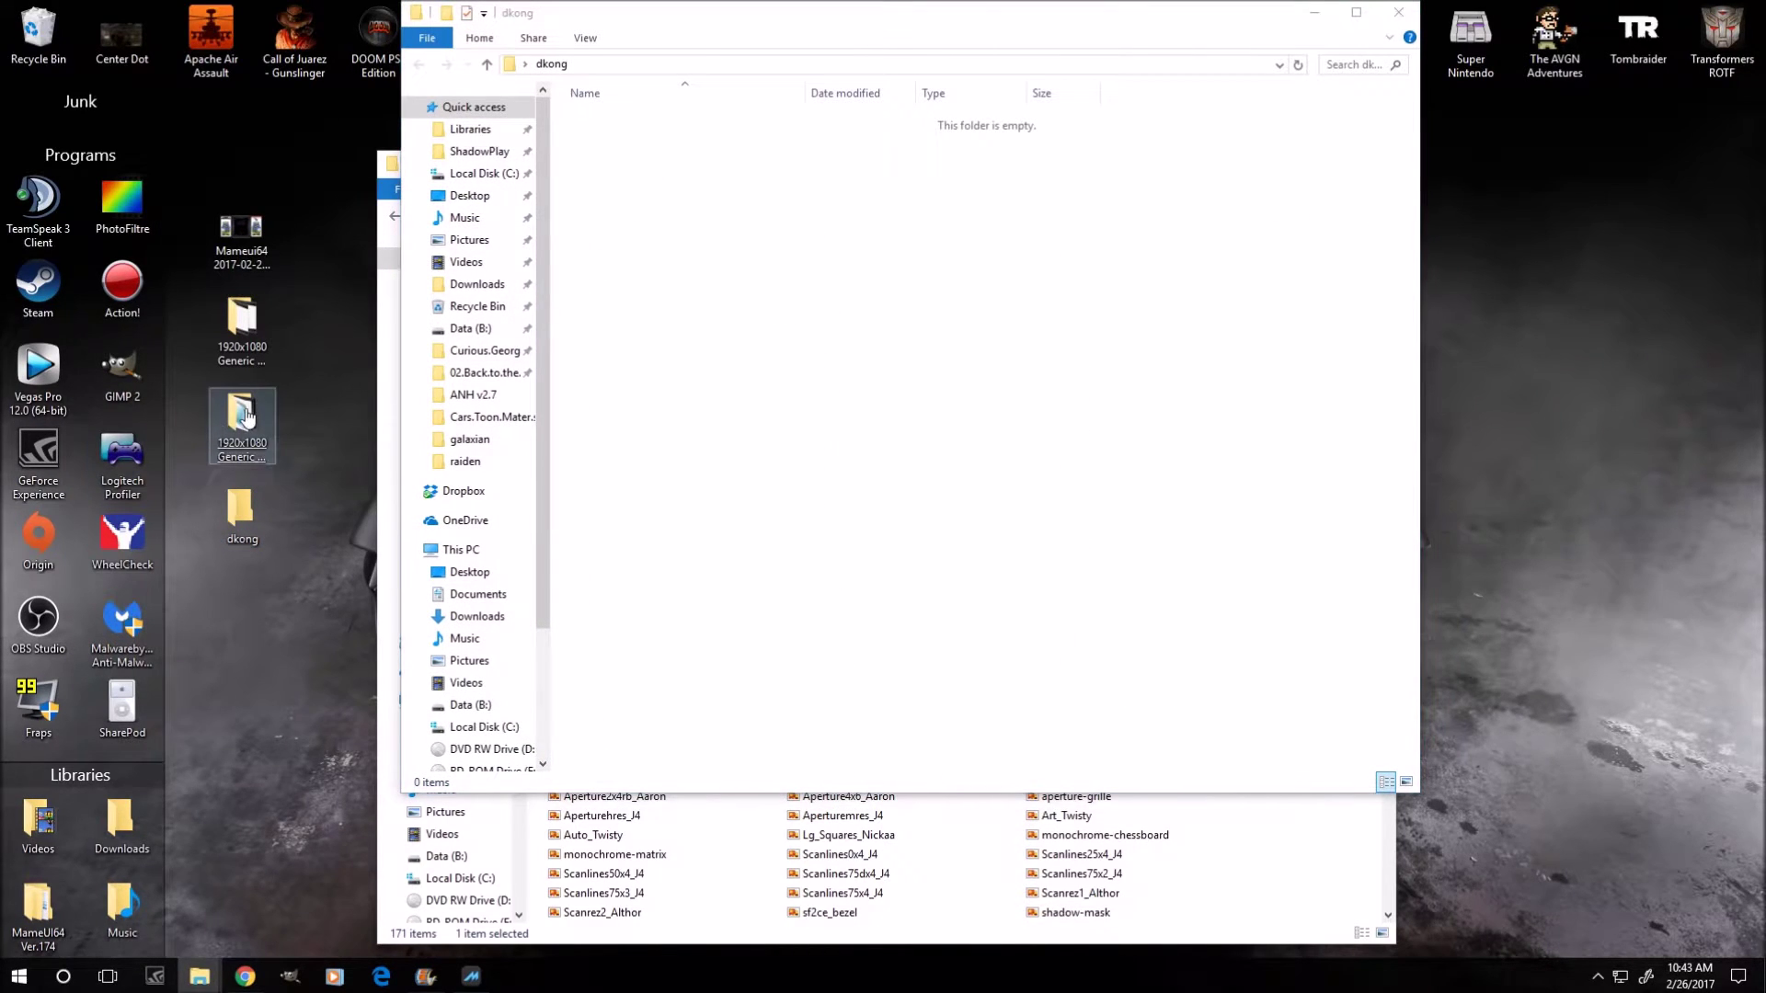
pyautogui.press('Return')
pyautogui.moveTo(992, 56); pyautogui.dragTo(689, 461)
pyautogui.moveTo(345, 641); pyautogui.dragTo(600, 555)
pyautogui.rightClick(600, 555)
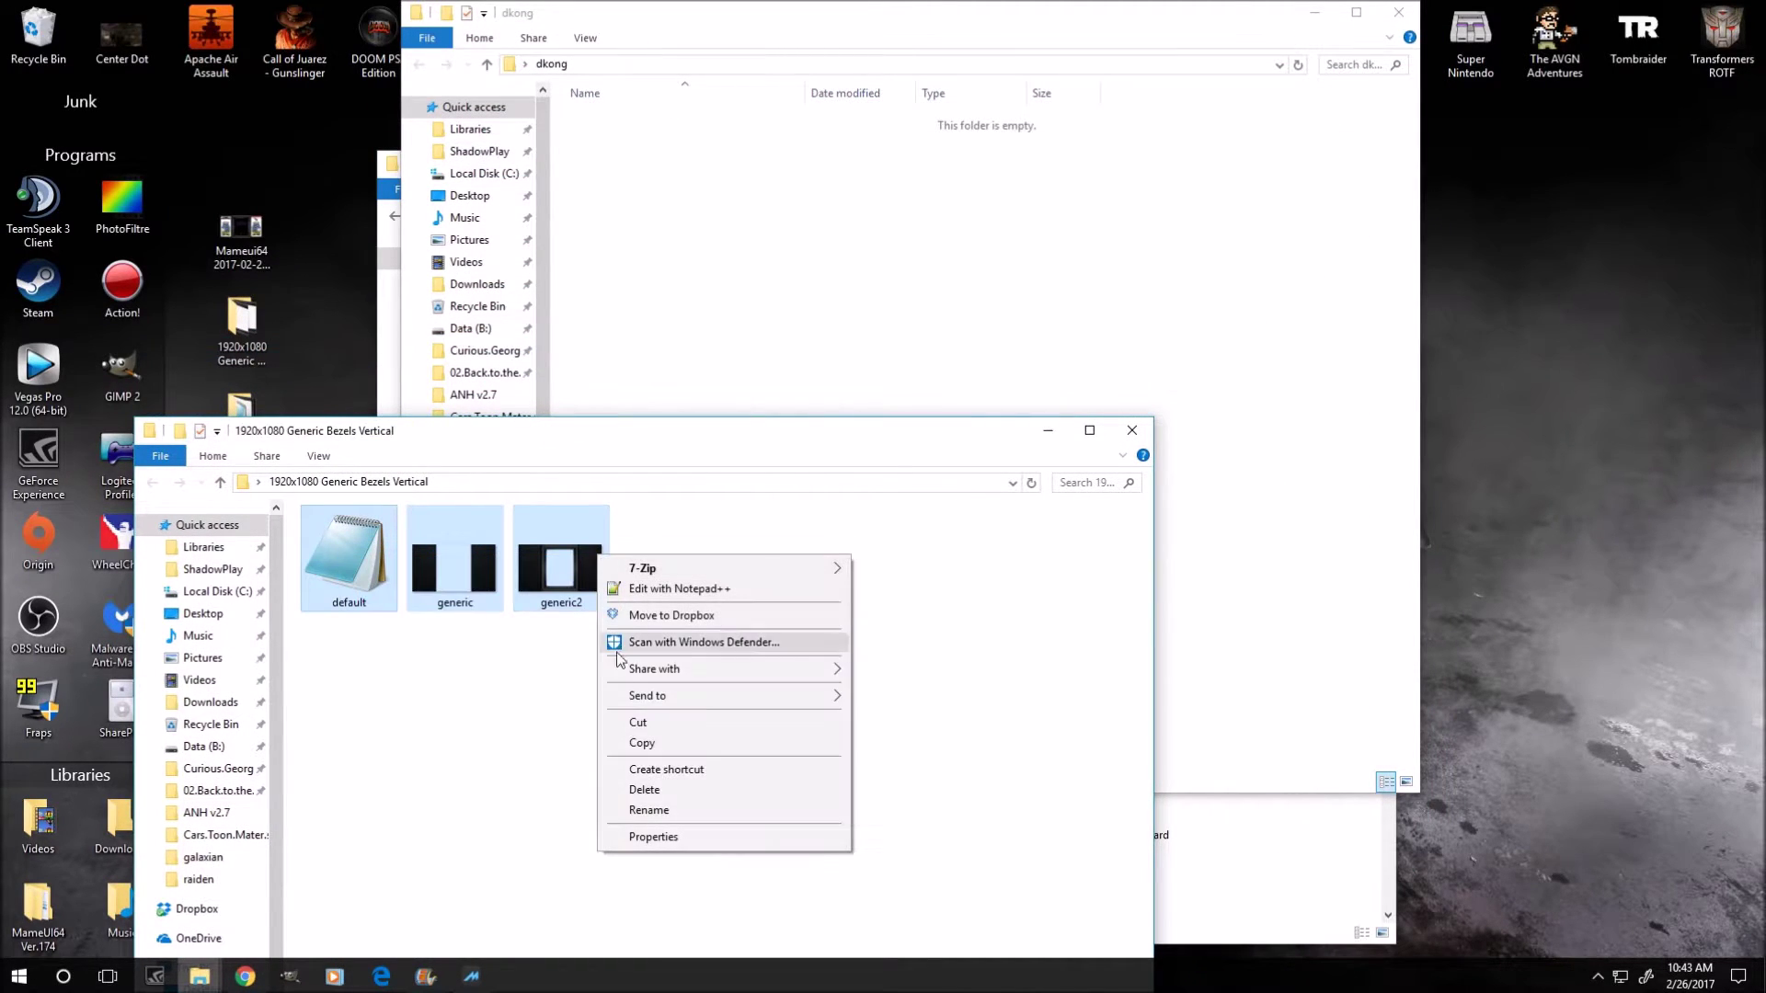
pyautogui.click(654, 745)
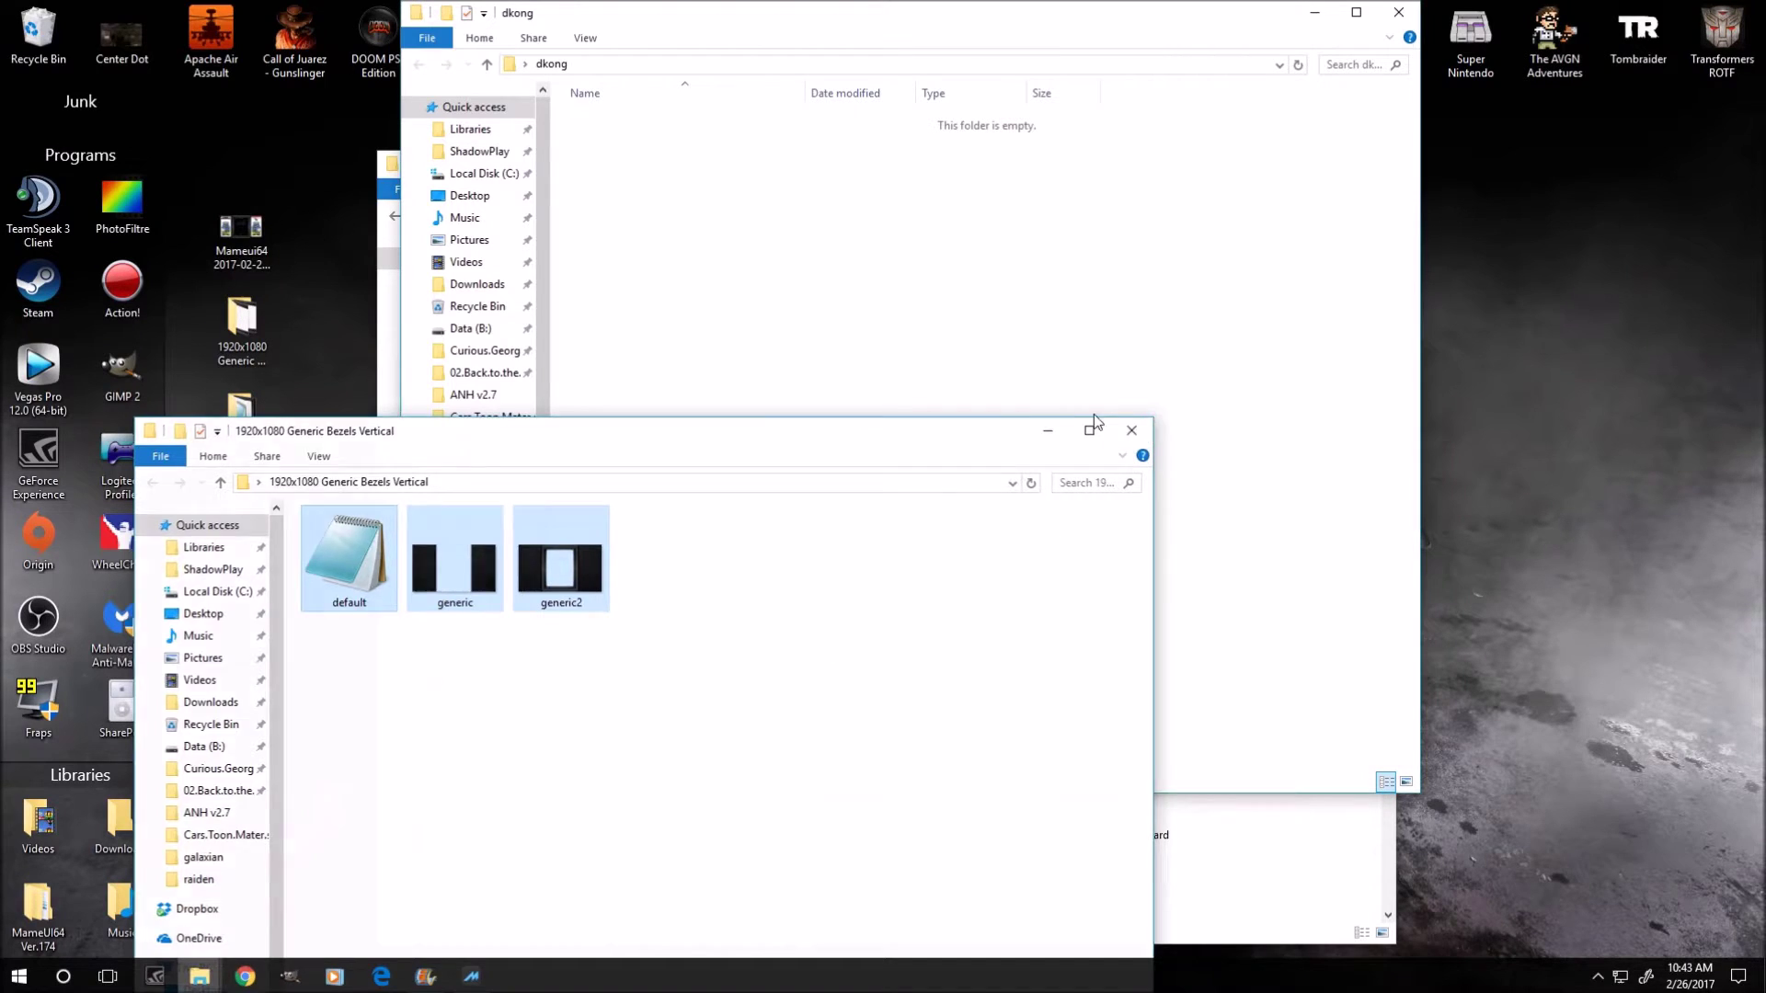
pyautogui.click(771, 332)
pyautogui.rightClick(771, 333)
pyautogui.click(815, 460)
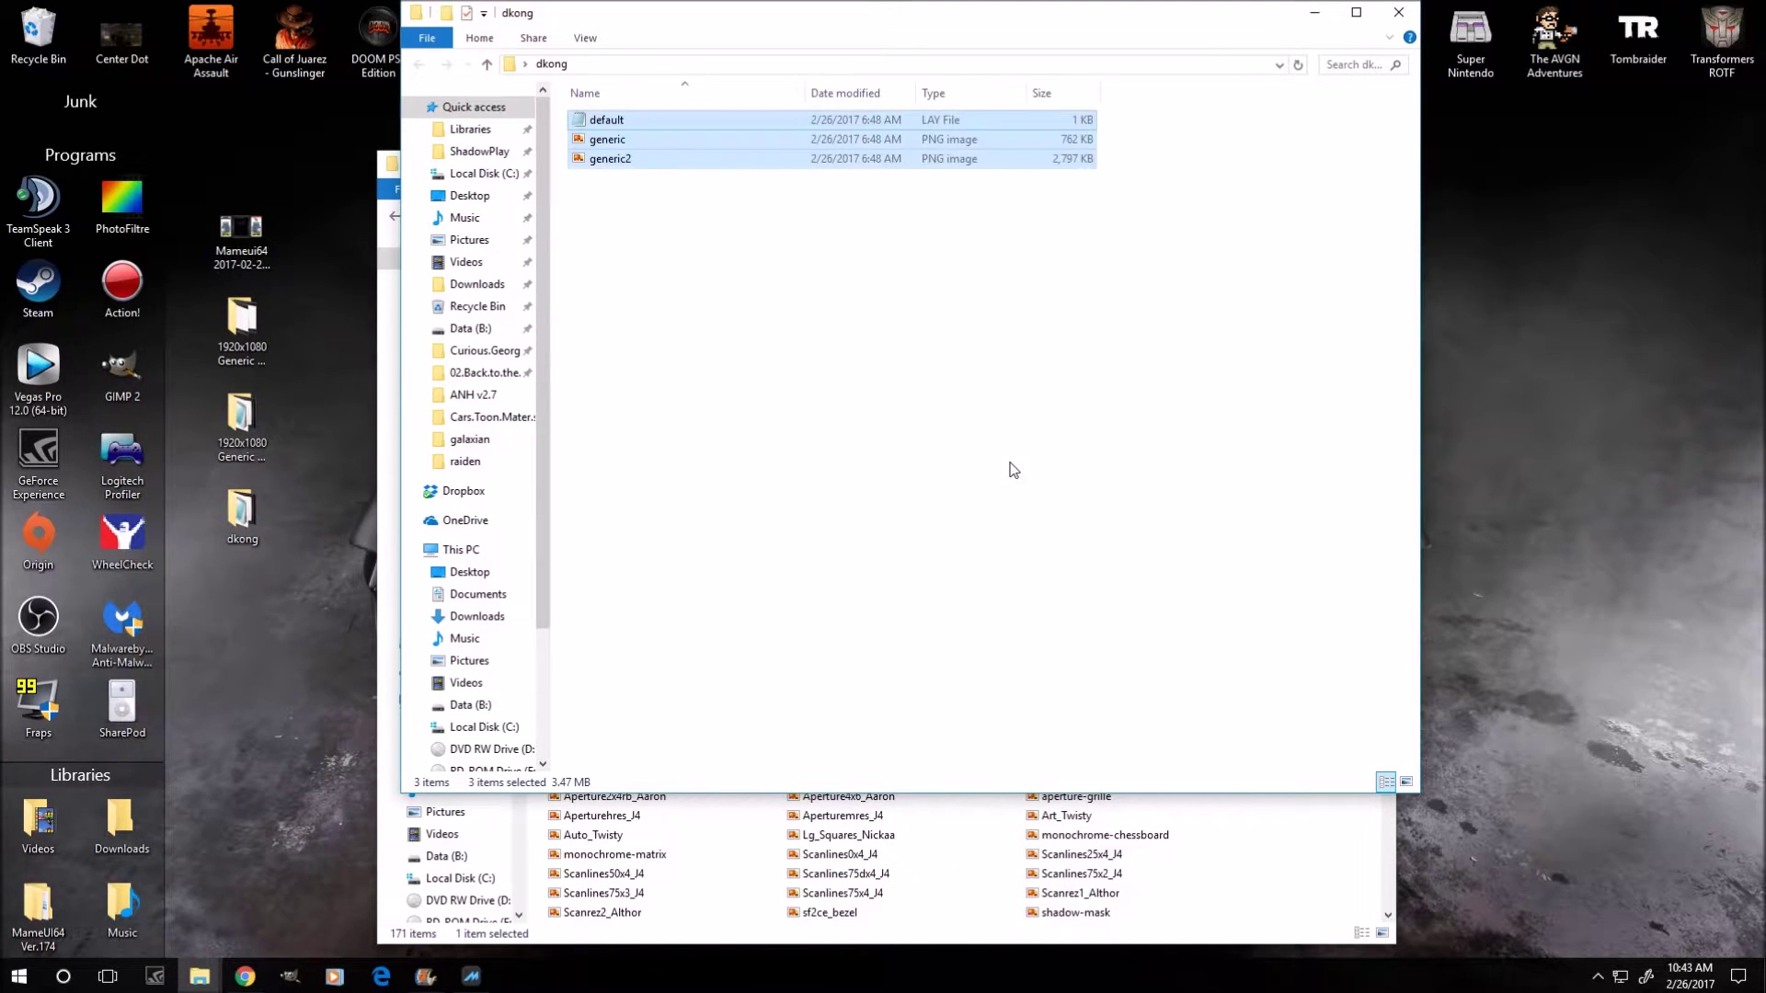
# Move the dkong folder into the Mameui64 Artwork folder
pyautogui.click(1398, 12)
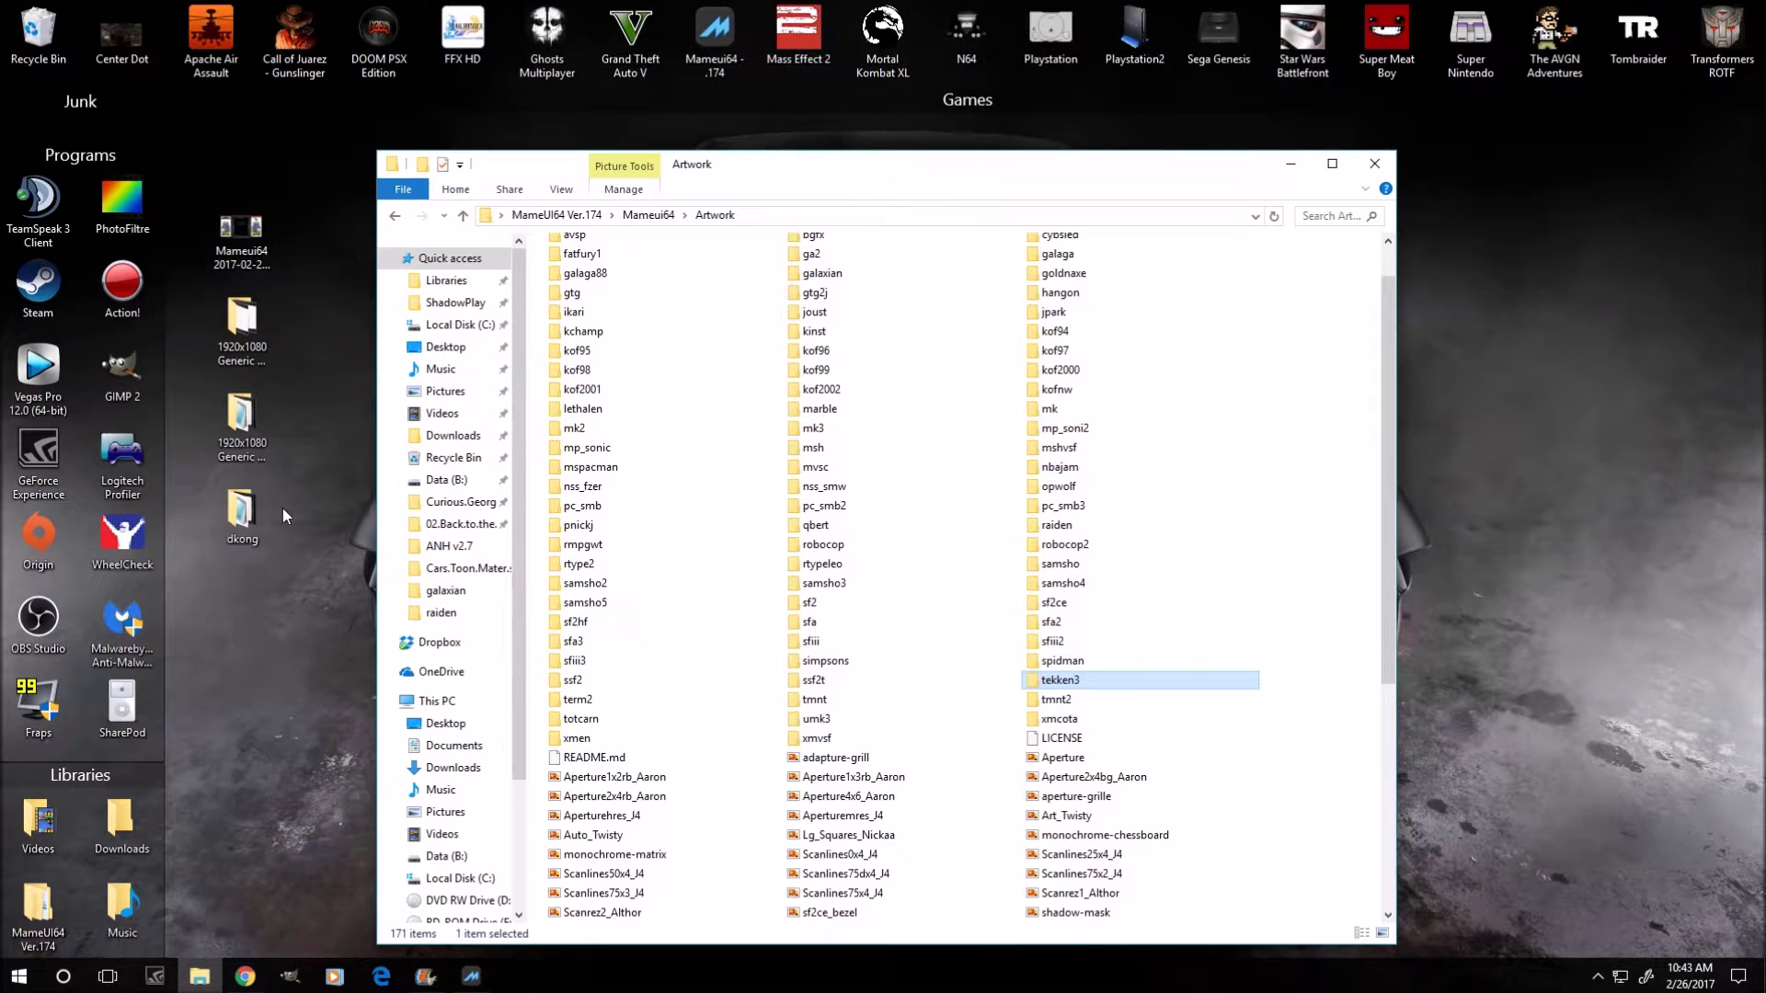
pyautogui.moveTo(242, 511); pyautogui.dragTo(715, 211)
pyautogui.click(771, 261)
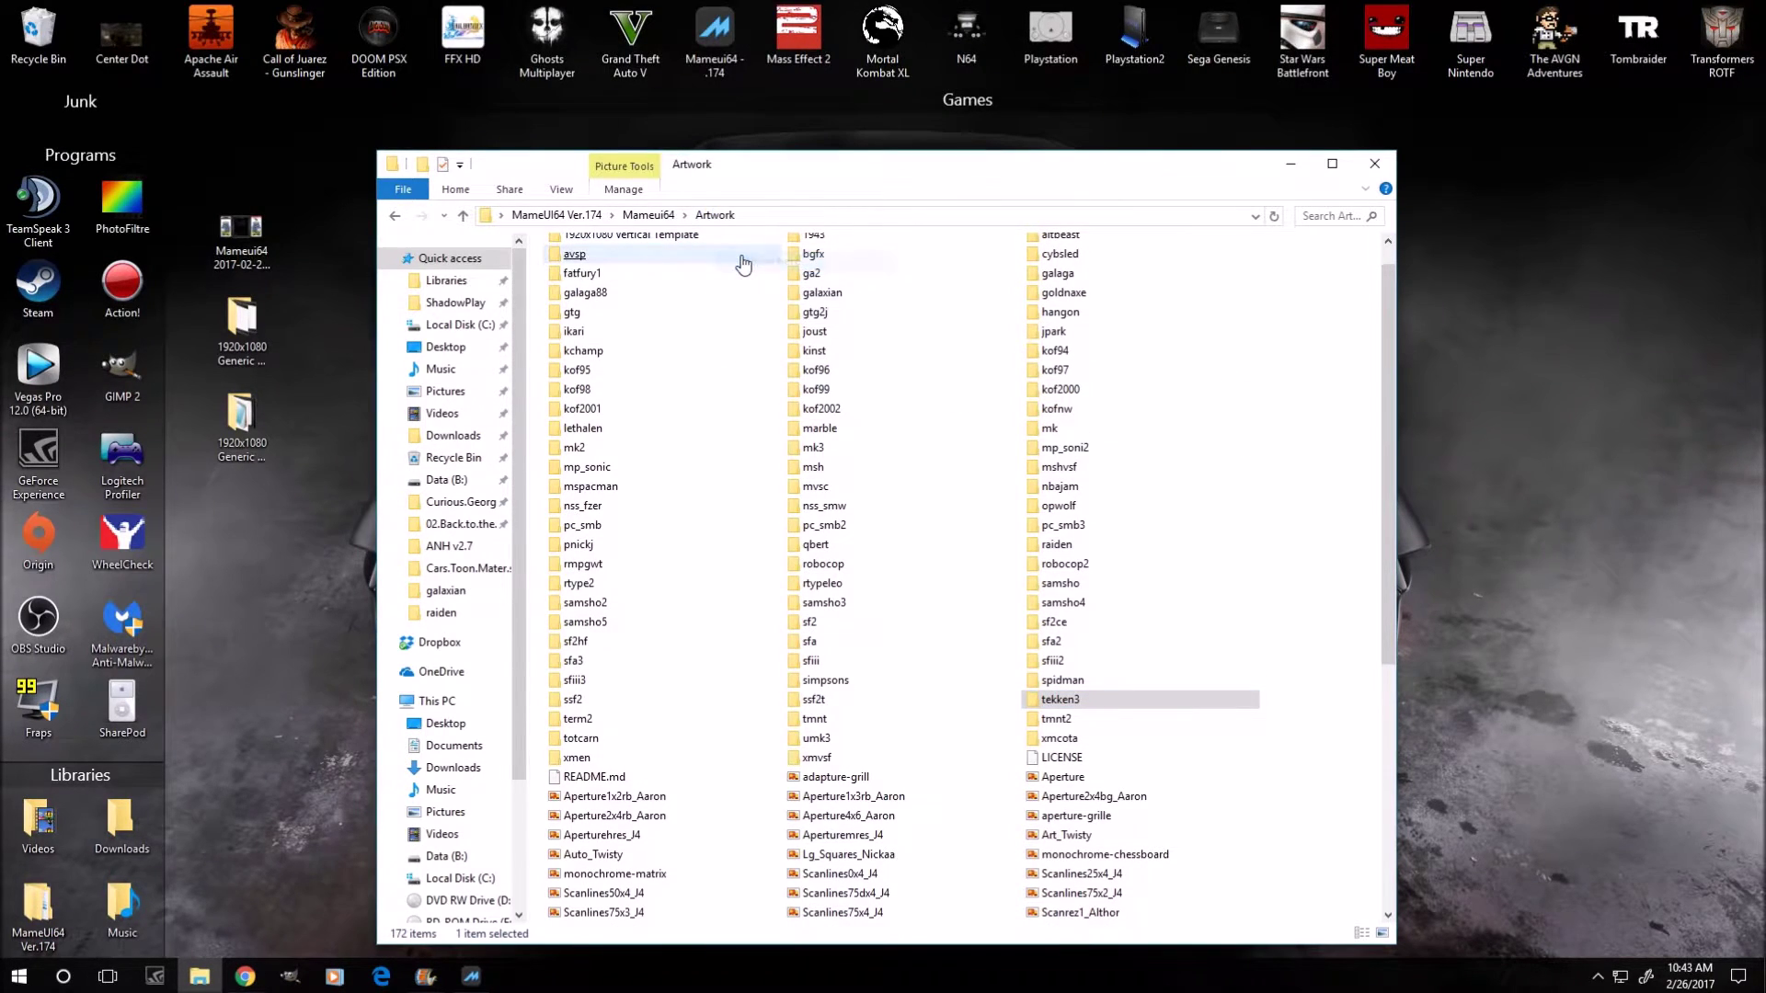
pyautogui.click(470, 975)
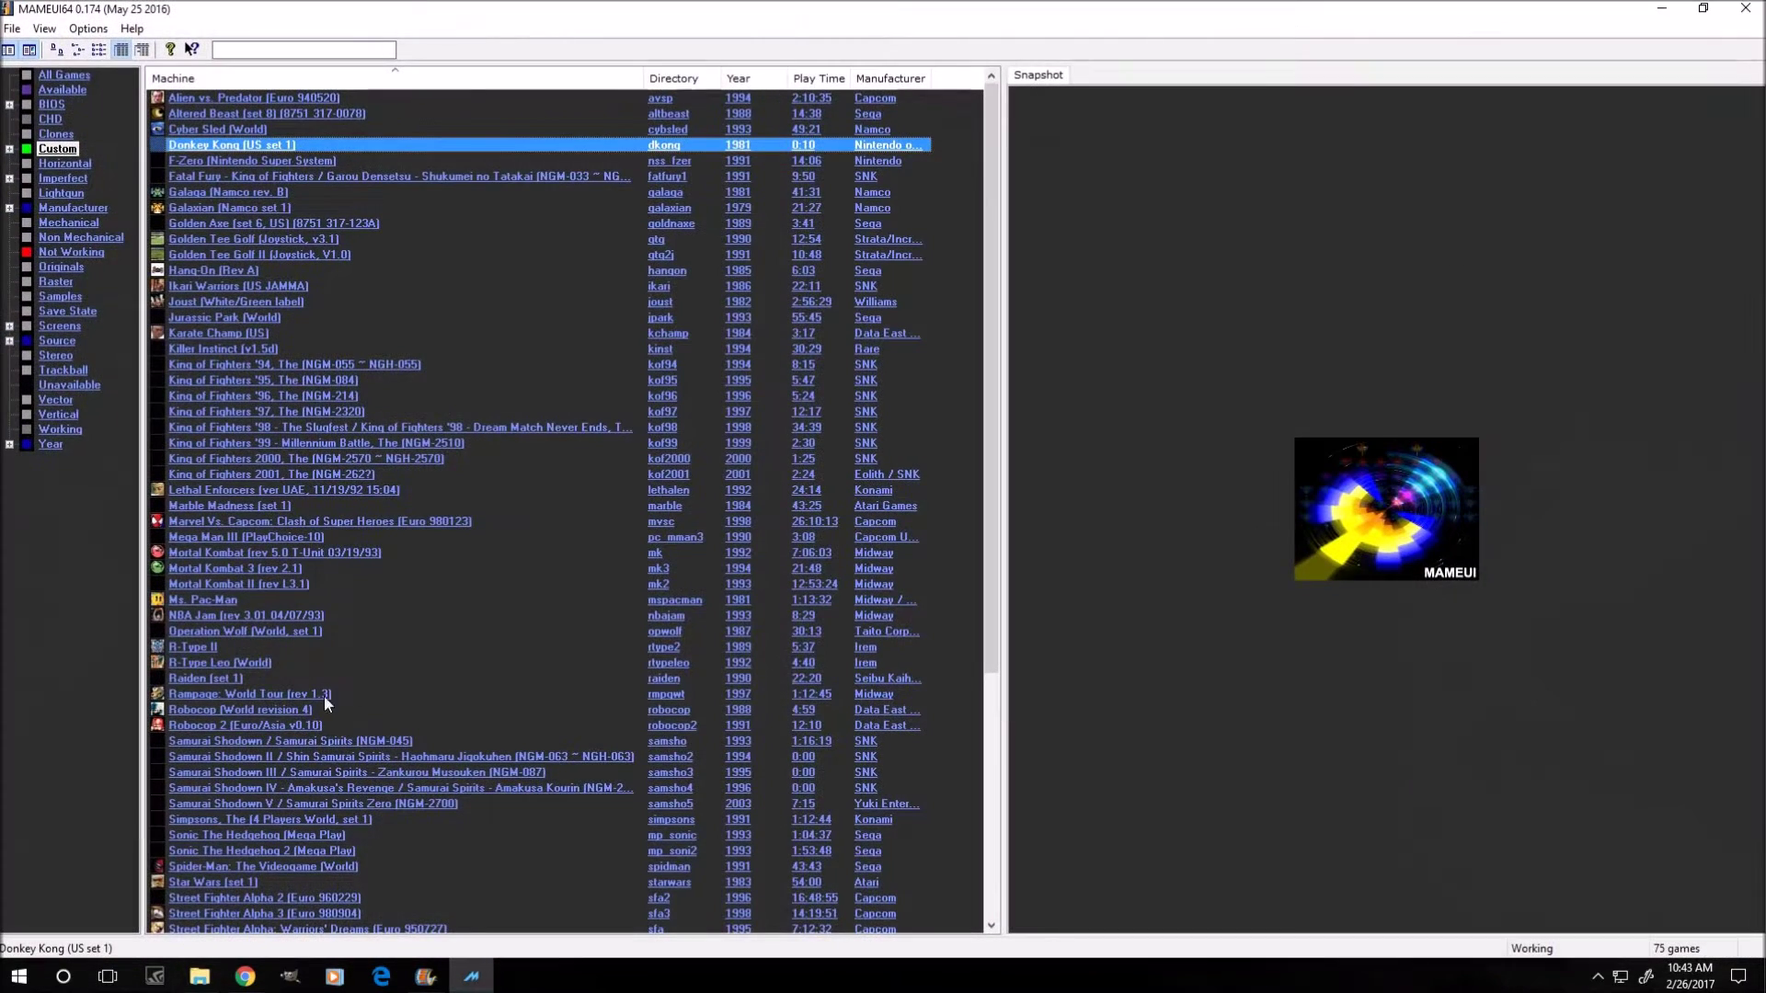
# Launch Donkey Kong and lower the master volume two notches
pyautogui.doubleClick(250, 145)
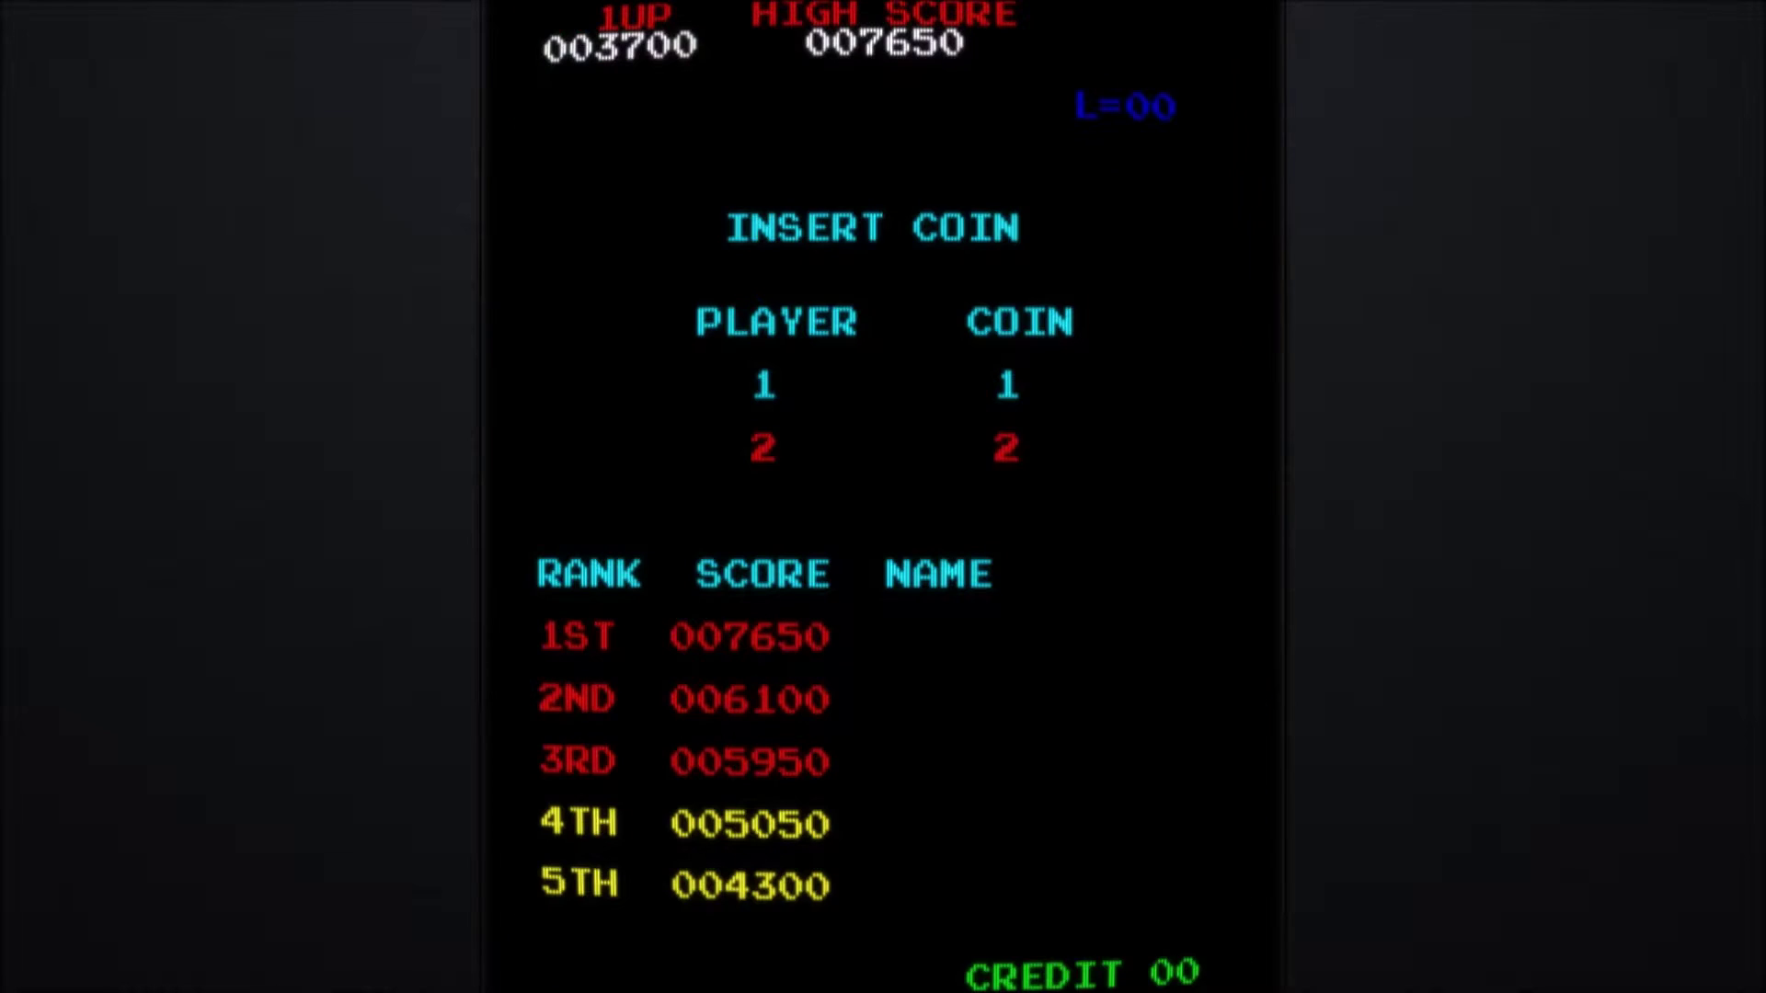
pyautogui.press('-')
pyautogui.press('-')
pyautogui.press('-')
pyautogui.press('-')
pyautogui.press('-')
pyautogui.press('-')
pyautogui.press('-')
pyautogui.press('-')
pyautogui.press('-')
pyautogui.press('-')
pyautogui.press('-')
pyautogui.press('-')
pyautogui.press('-')
pyautogui.press('-')
pyautogui.press('-')
pyautogui.press('-')
pyautogui.press('-')
pyautogui.press('-')
pyautogui.press('-')
pyautogui.press('-')
pyautogui.press('-')
pyautogui.press('-')
pyautogui.press('-')
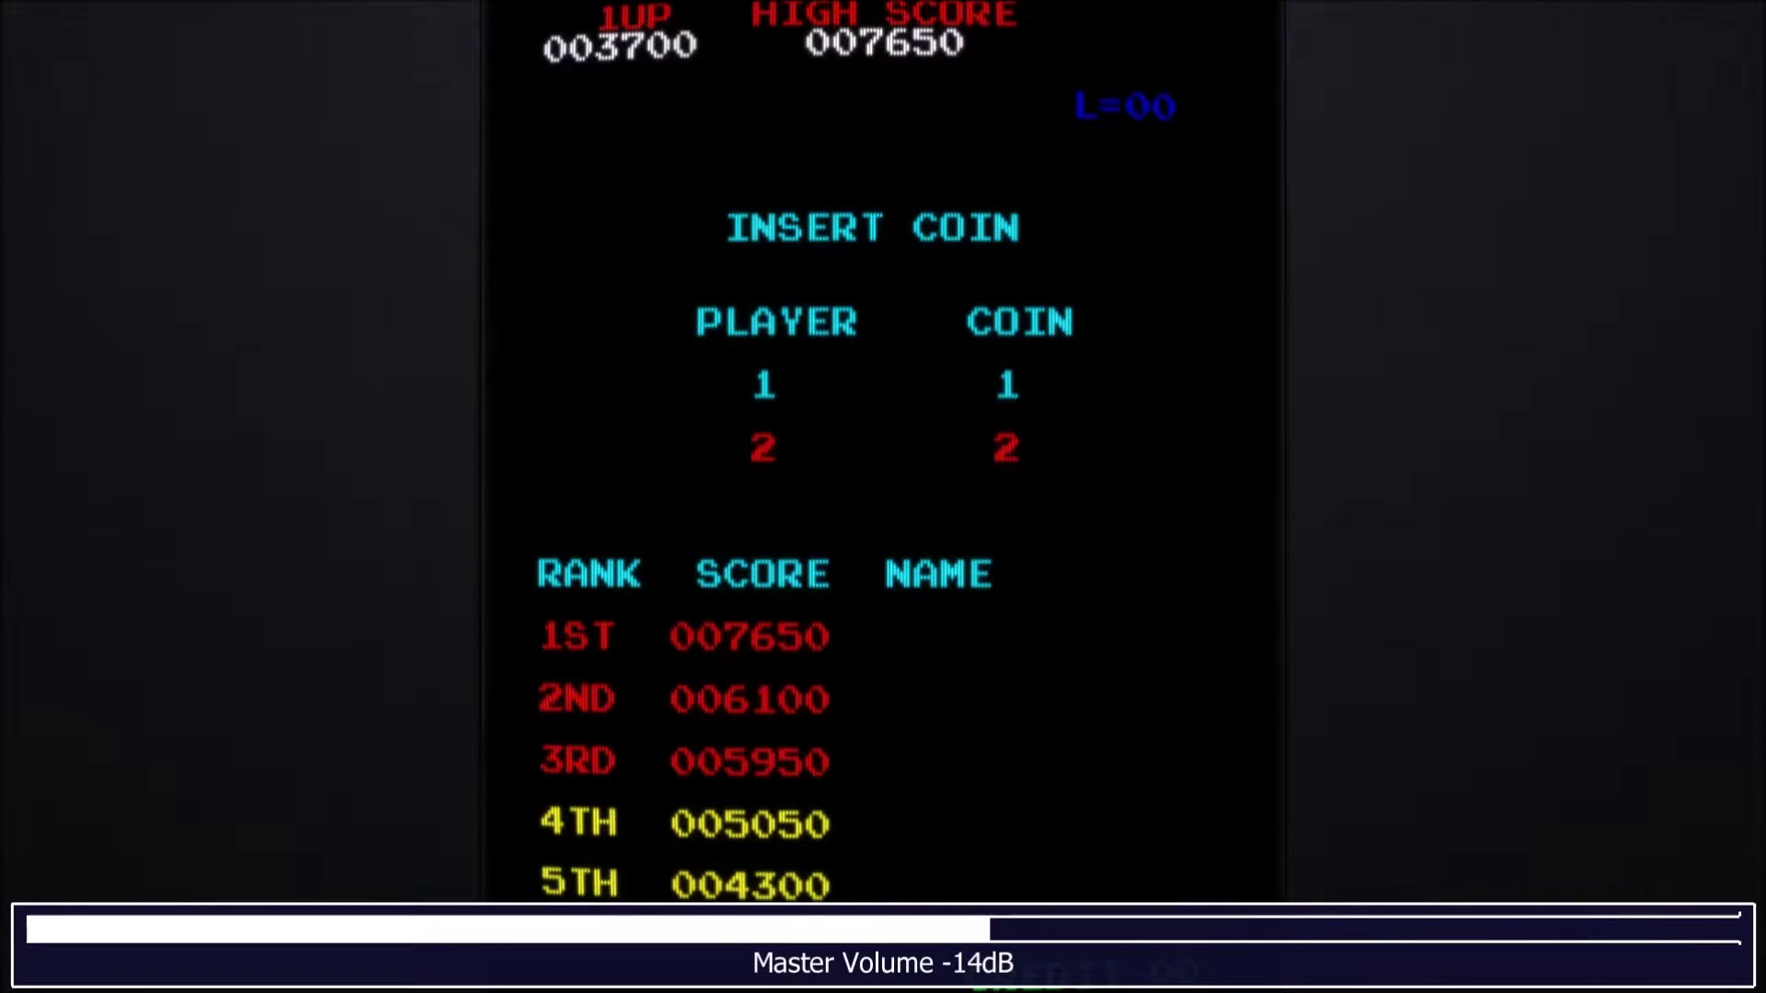
pyautogui.press('-')
pyautogui.press('-')
pyautogui.press('-')
pyautogui.press('-')
pyautogui.press('-')
pyautogui.press('-')
pyautogui.press('-')
pyautogui.press('-')
pyautogui.press('-')
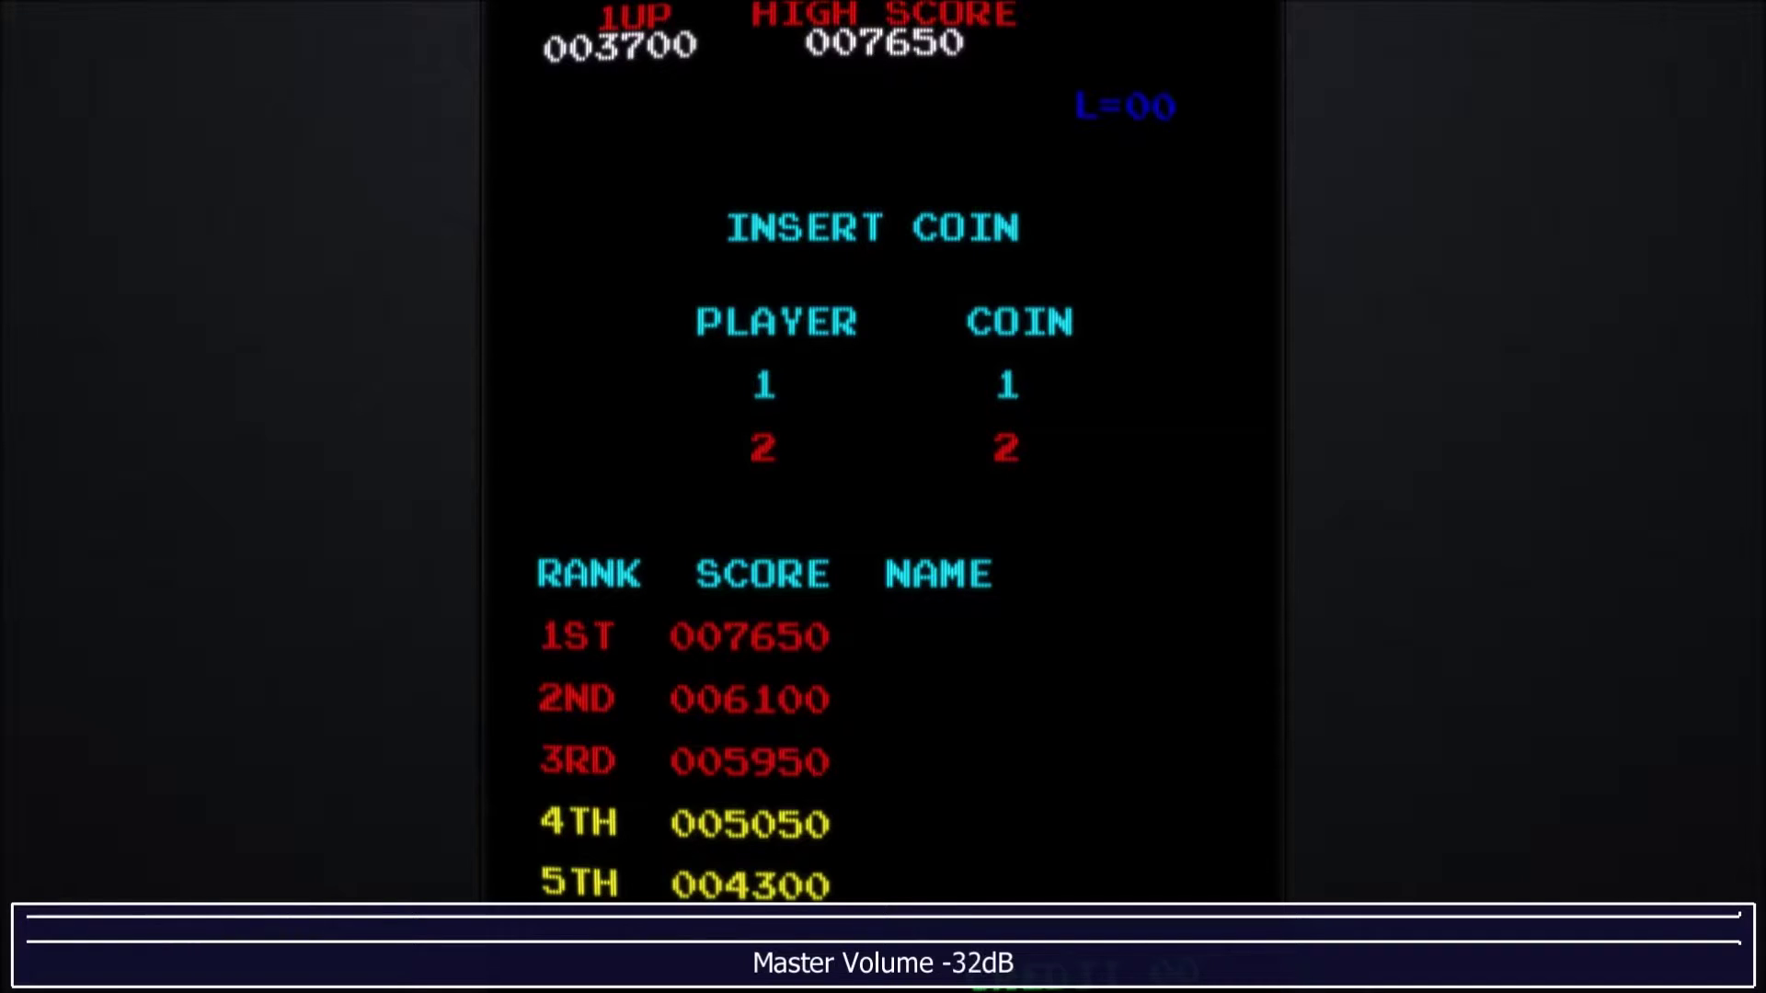
# Apply the Generic 2 bezel layout in Video Options, play, then quit to the game list
pyautogui.press('Tab')
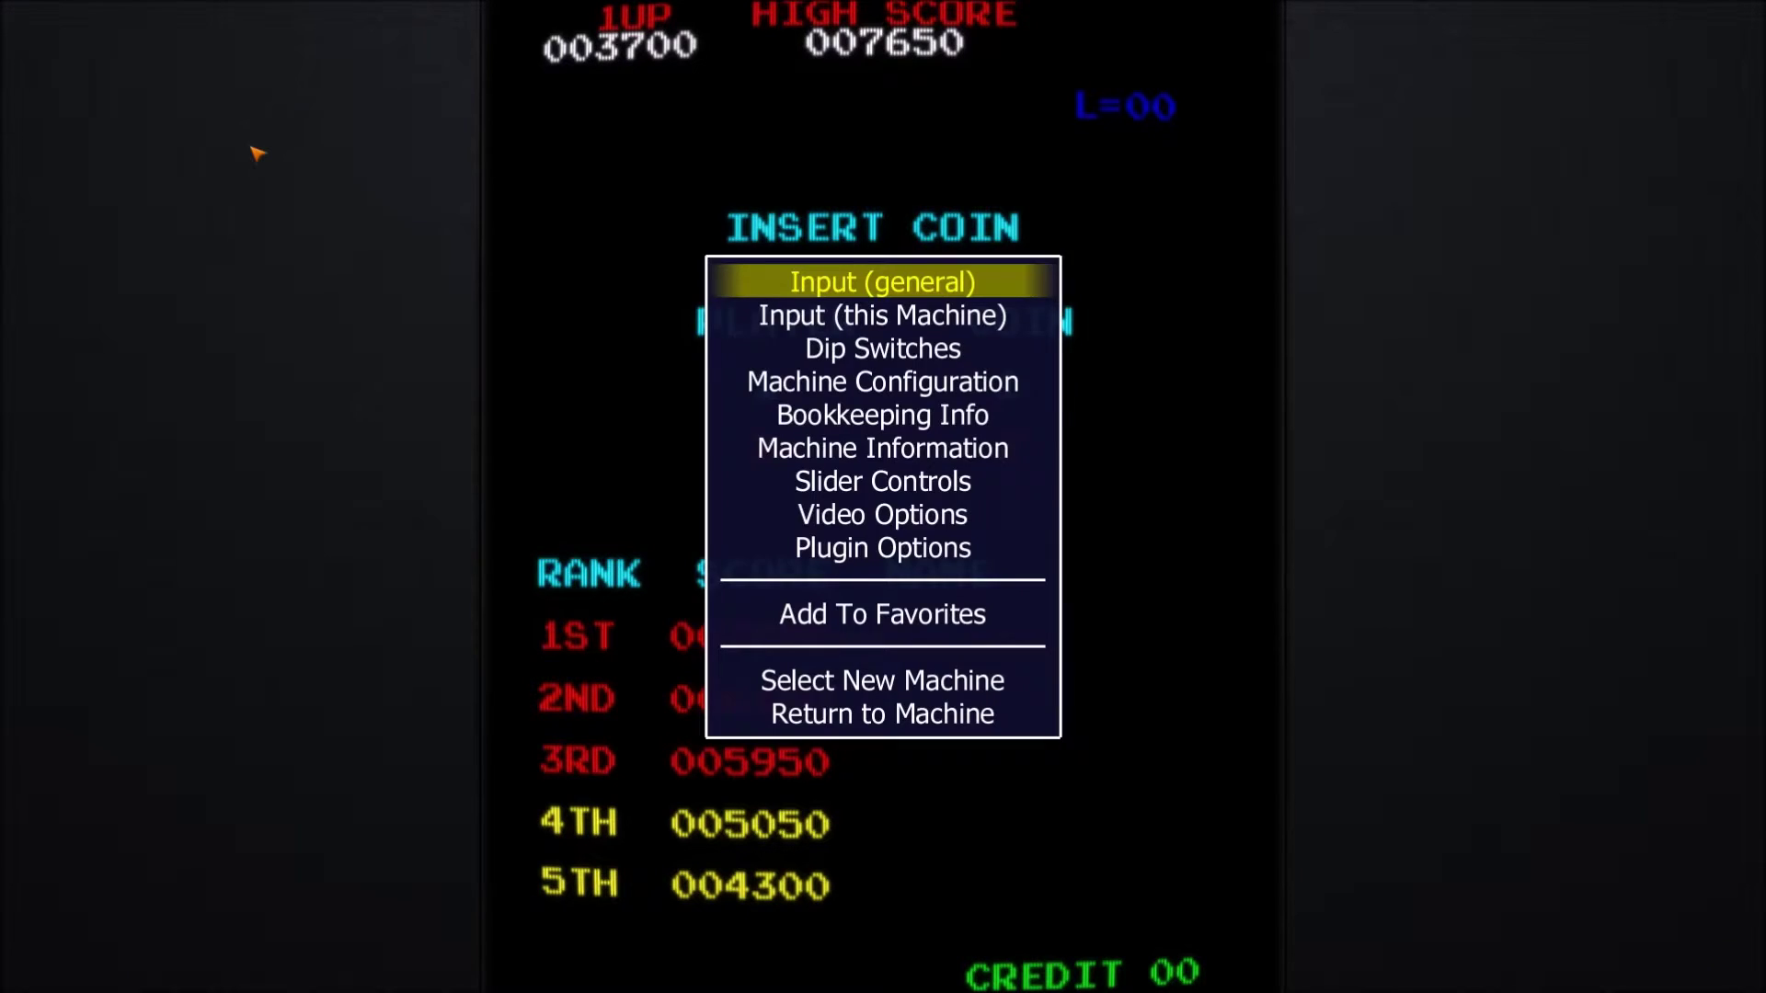
pyautogui.press('Up')
pyautogui.press('Up')
pyautogui.press('Up')
pyautogui.press('Up')
pyautogui.press('Up')
pyautogui.press('Return')
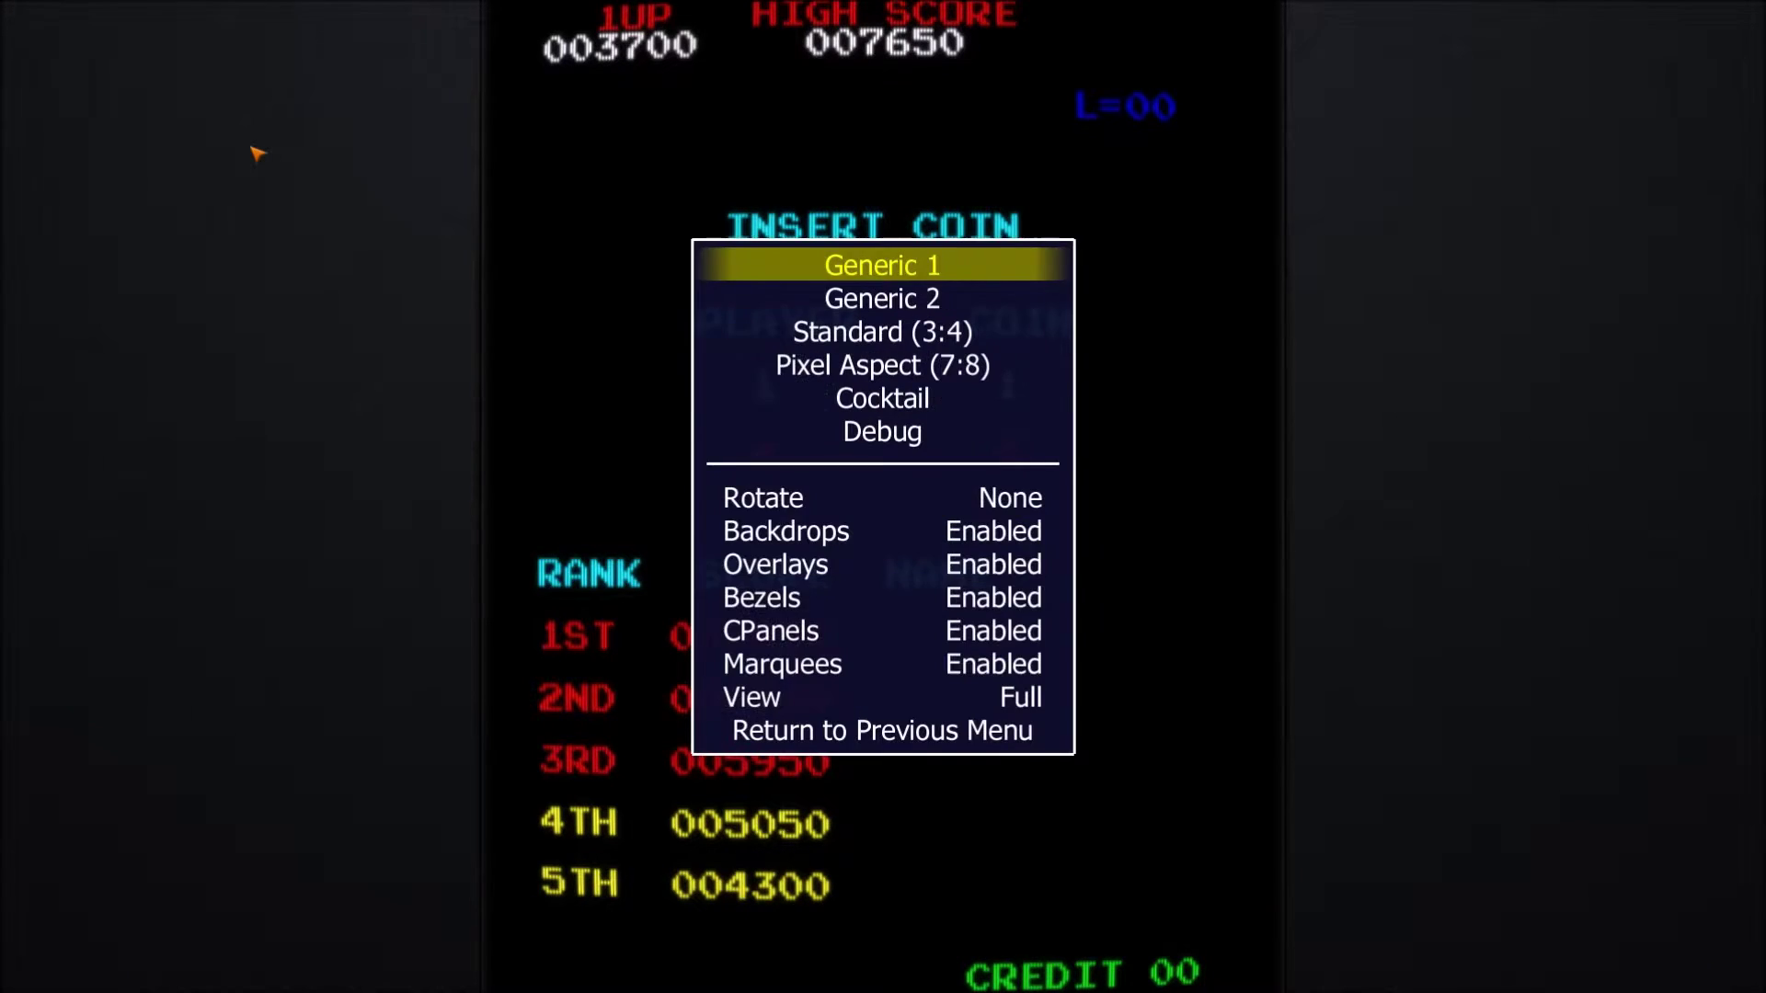
pyautogui.press('Down')
pyautogui.press('Return')
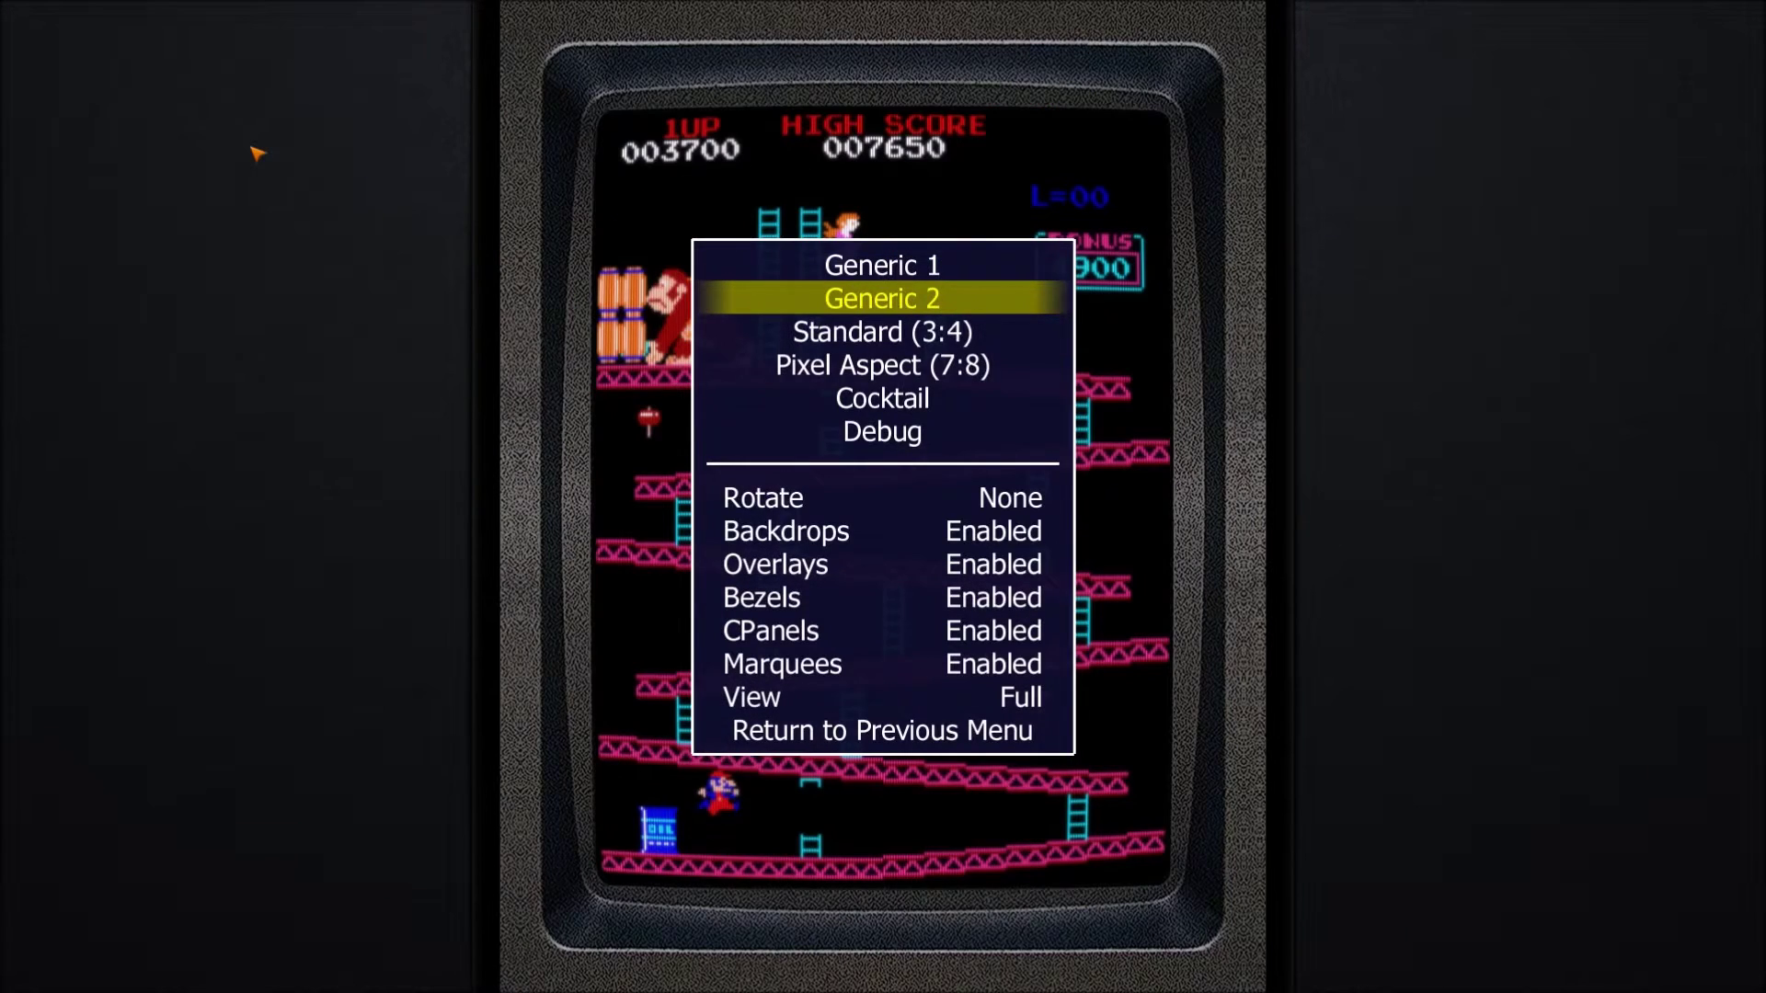
pyautogui.press('Tab')
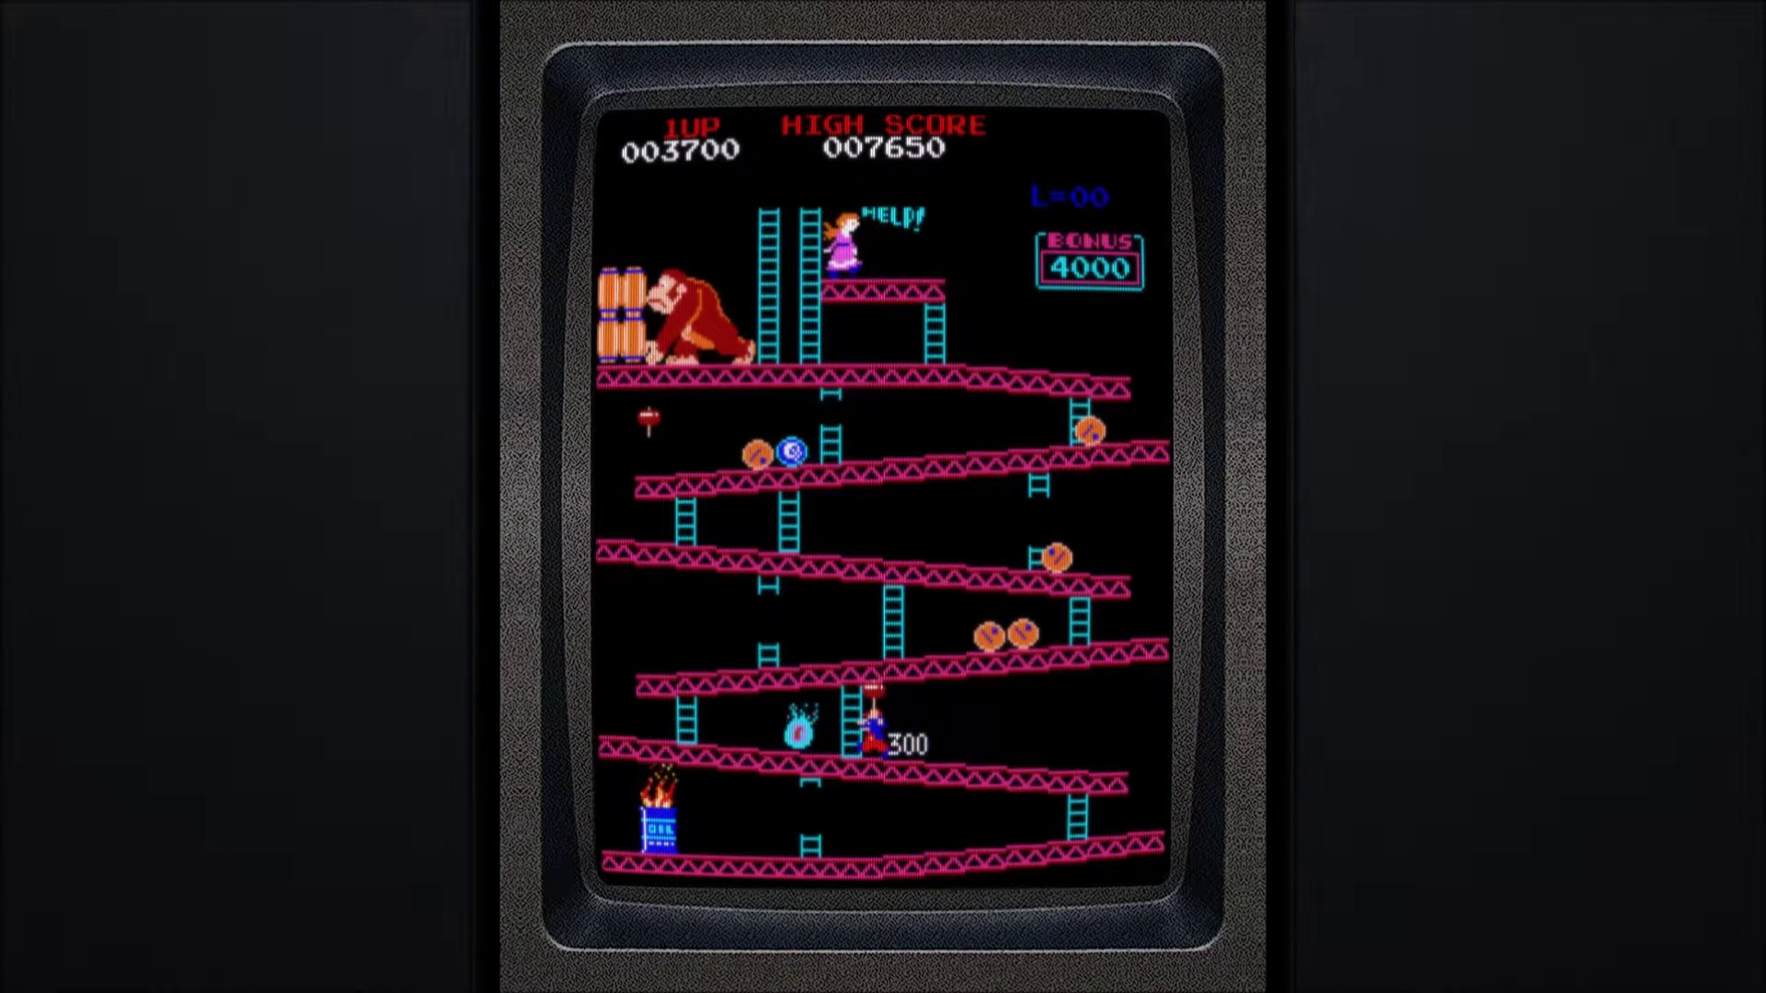
pyautogui.press('Escape')
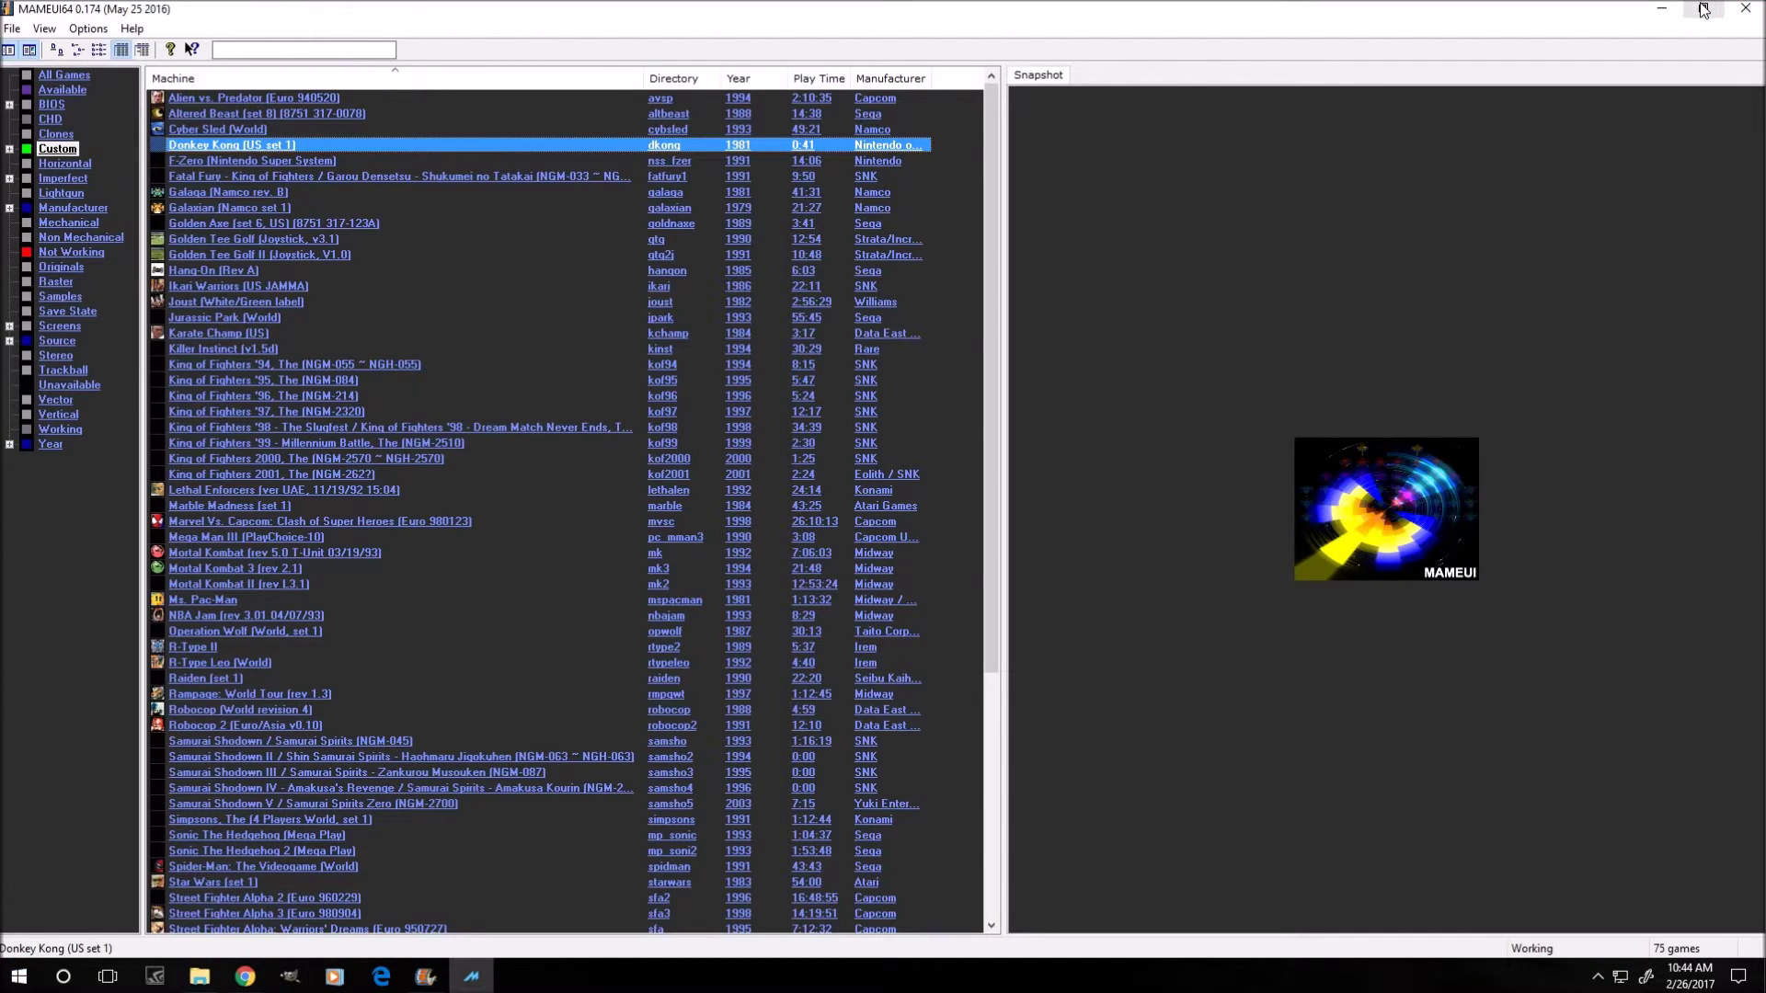
# Open the samsho artwork folder and the 1920x1080 Generic Bezels Horizontal folder side by side
pyautogui.click(1663, 18)
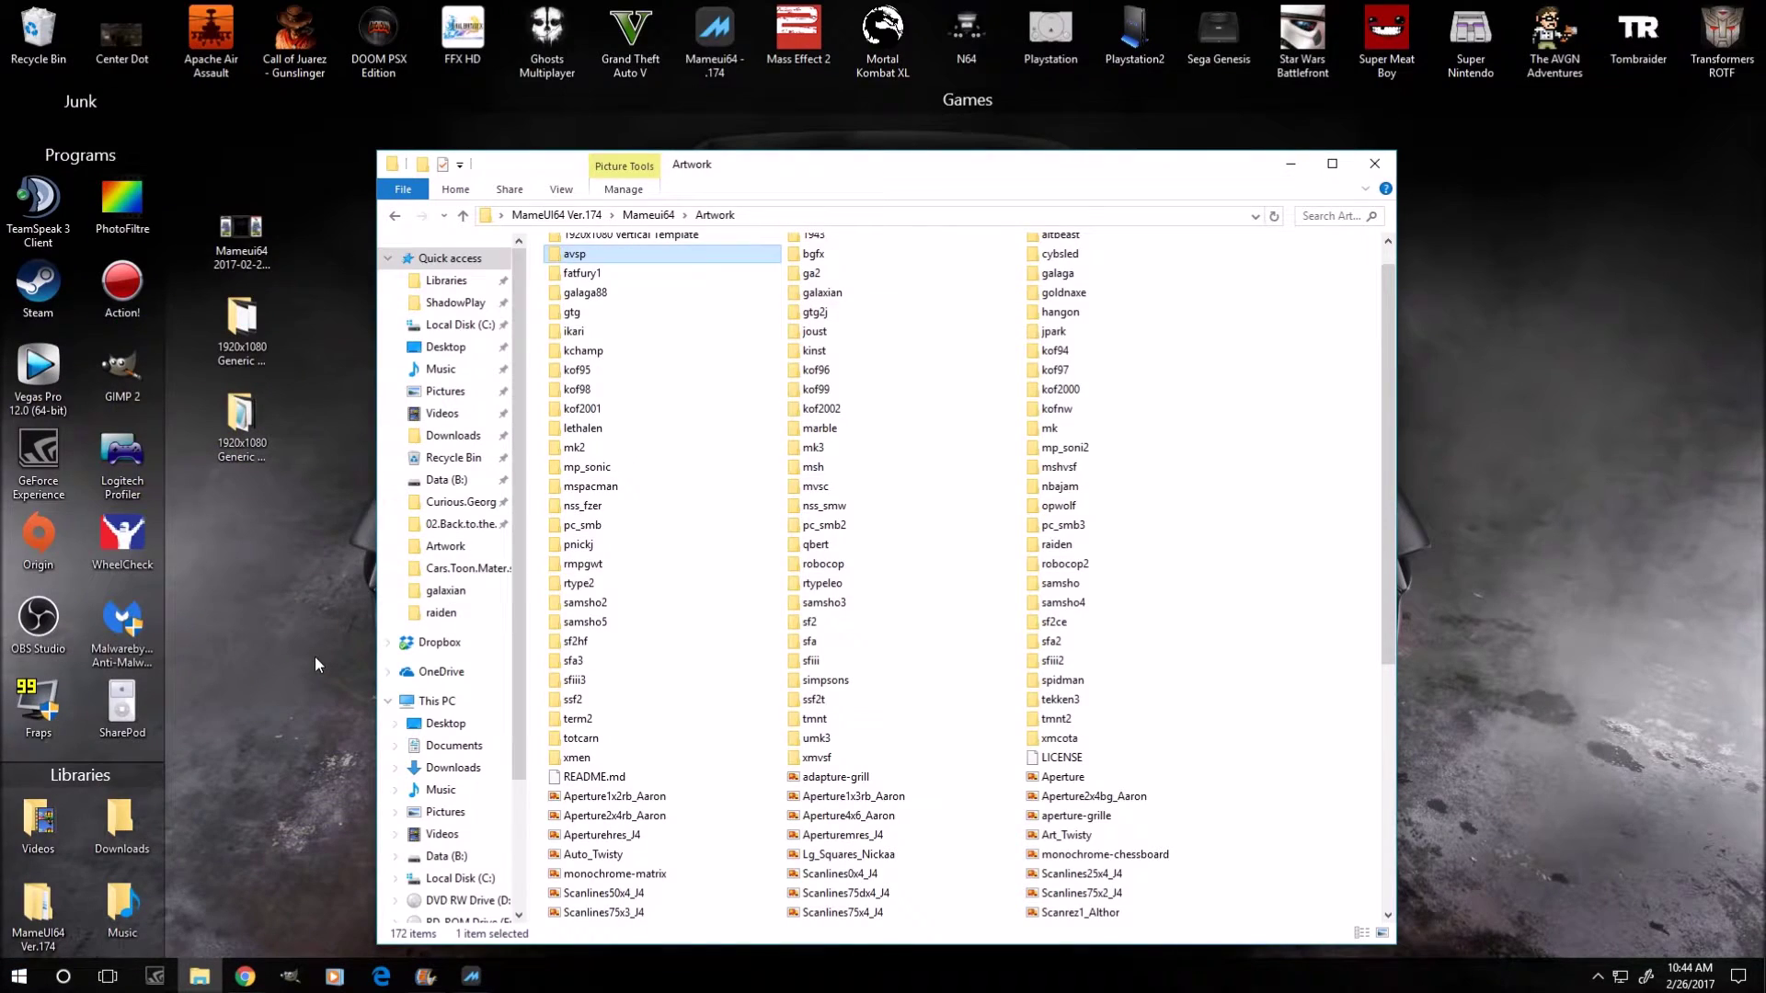
pyautogui.click(1054, 587)
pyautogui.doubleClick(1054, 586)
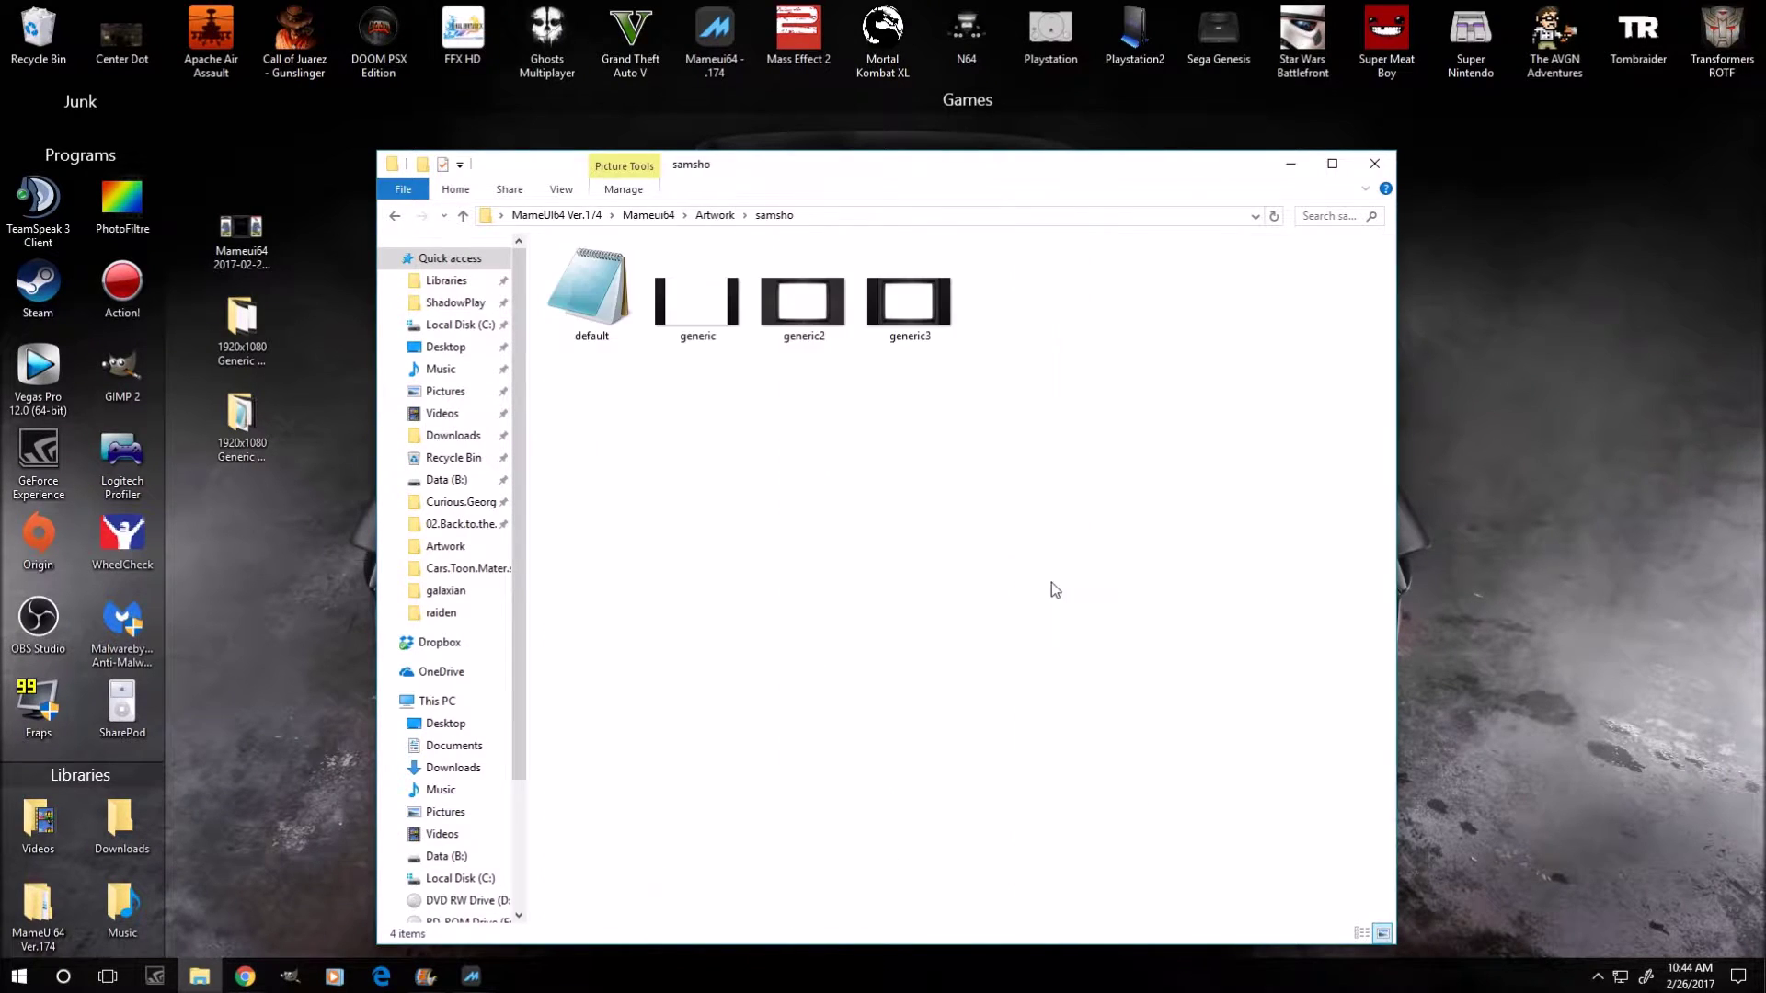
pyautogui.doubleClick(254, 366)
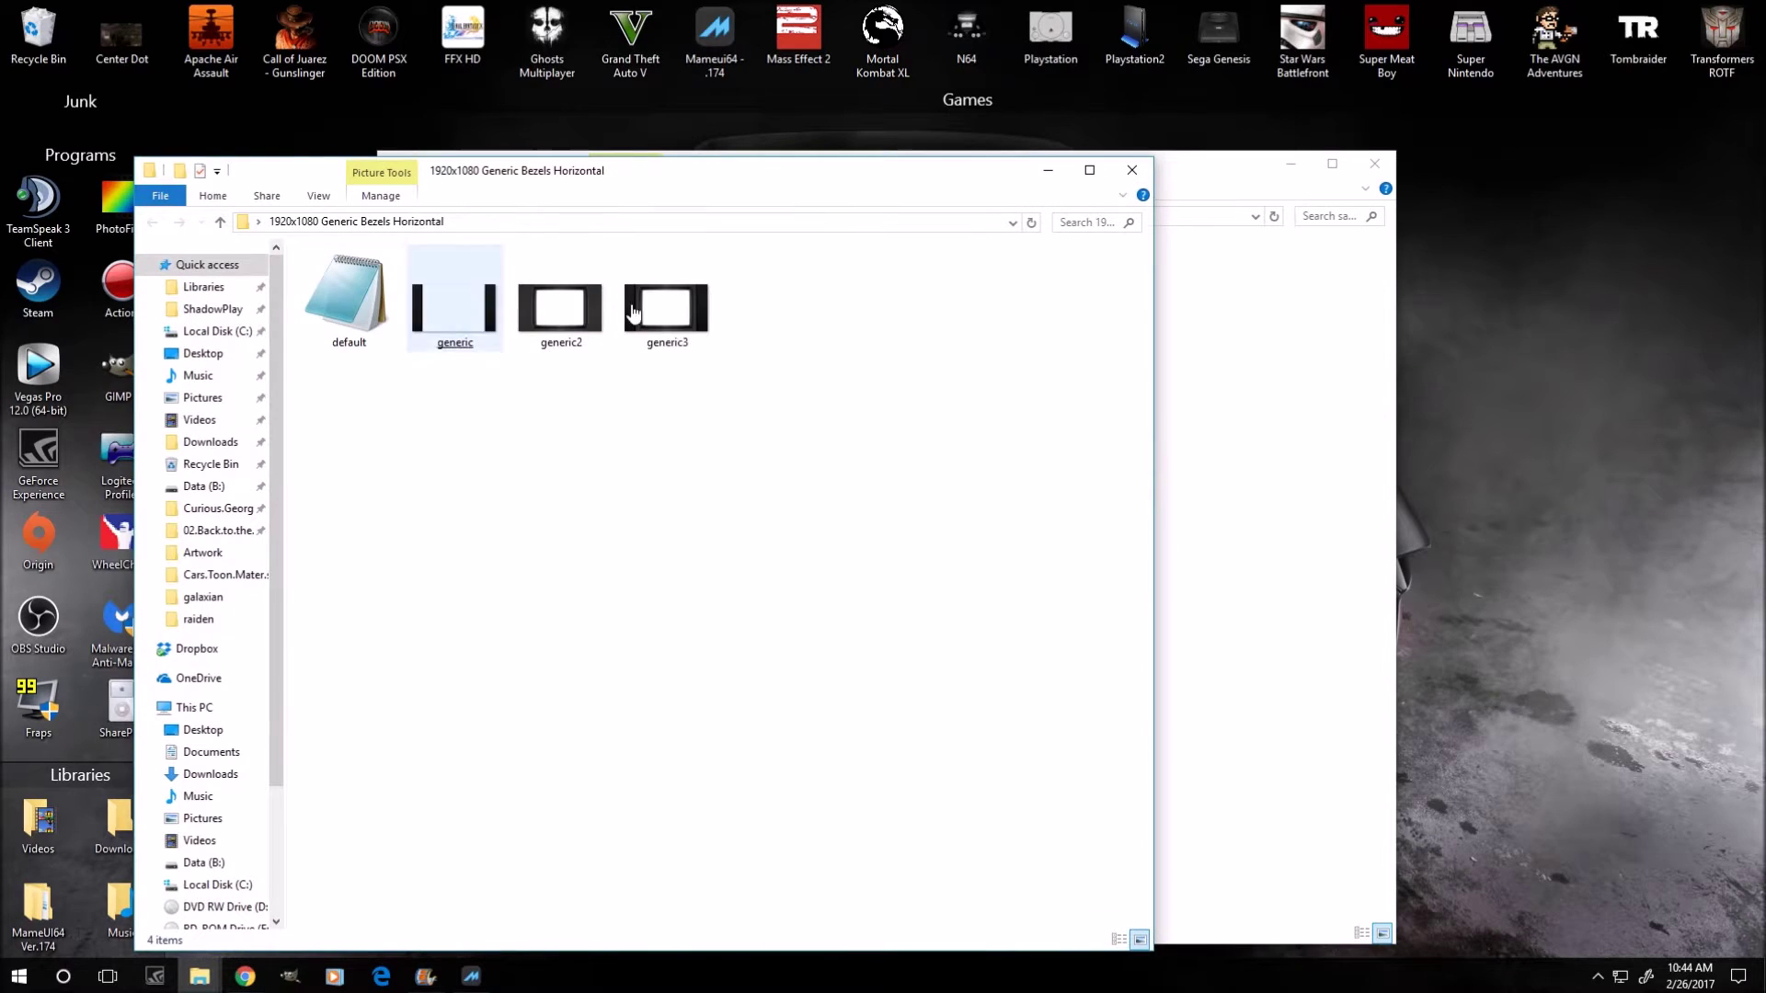
pyautogui.moveTo(901, 182); pyautogui.dragTo(829, 547)
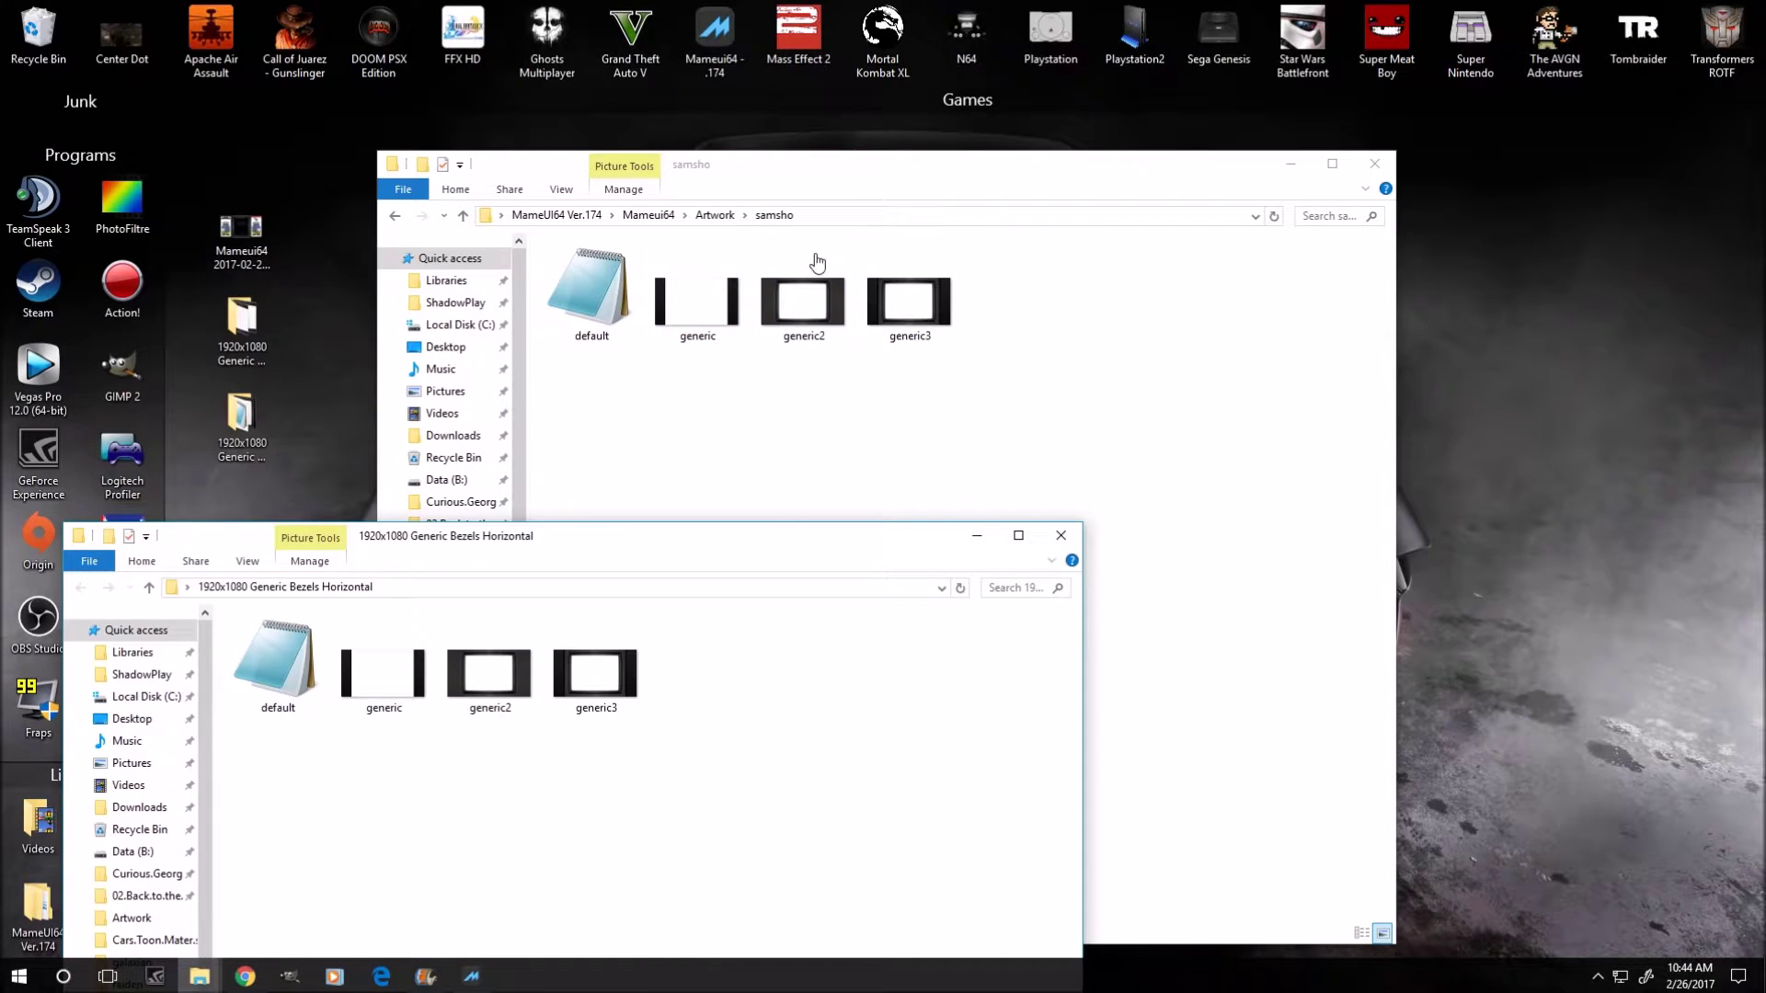
# Close both Explorer windows and bring MAMEUI64 back to the front
pyautogui.click(1060, 534)
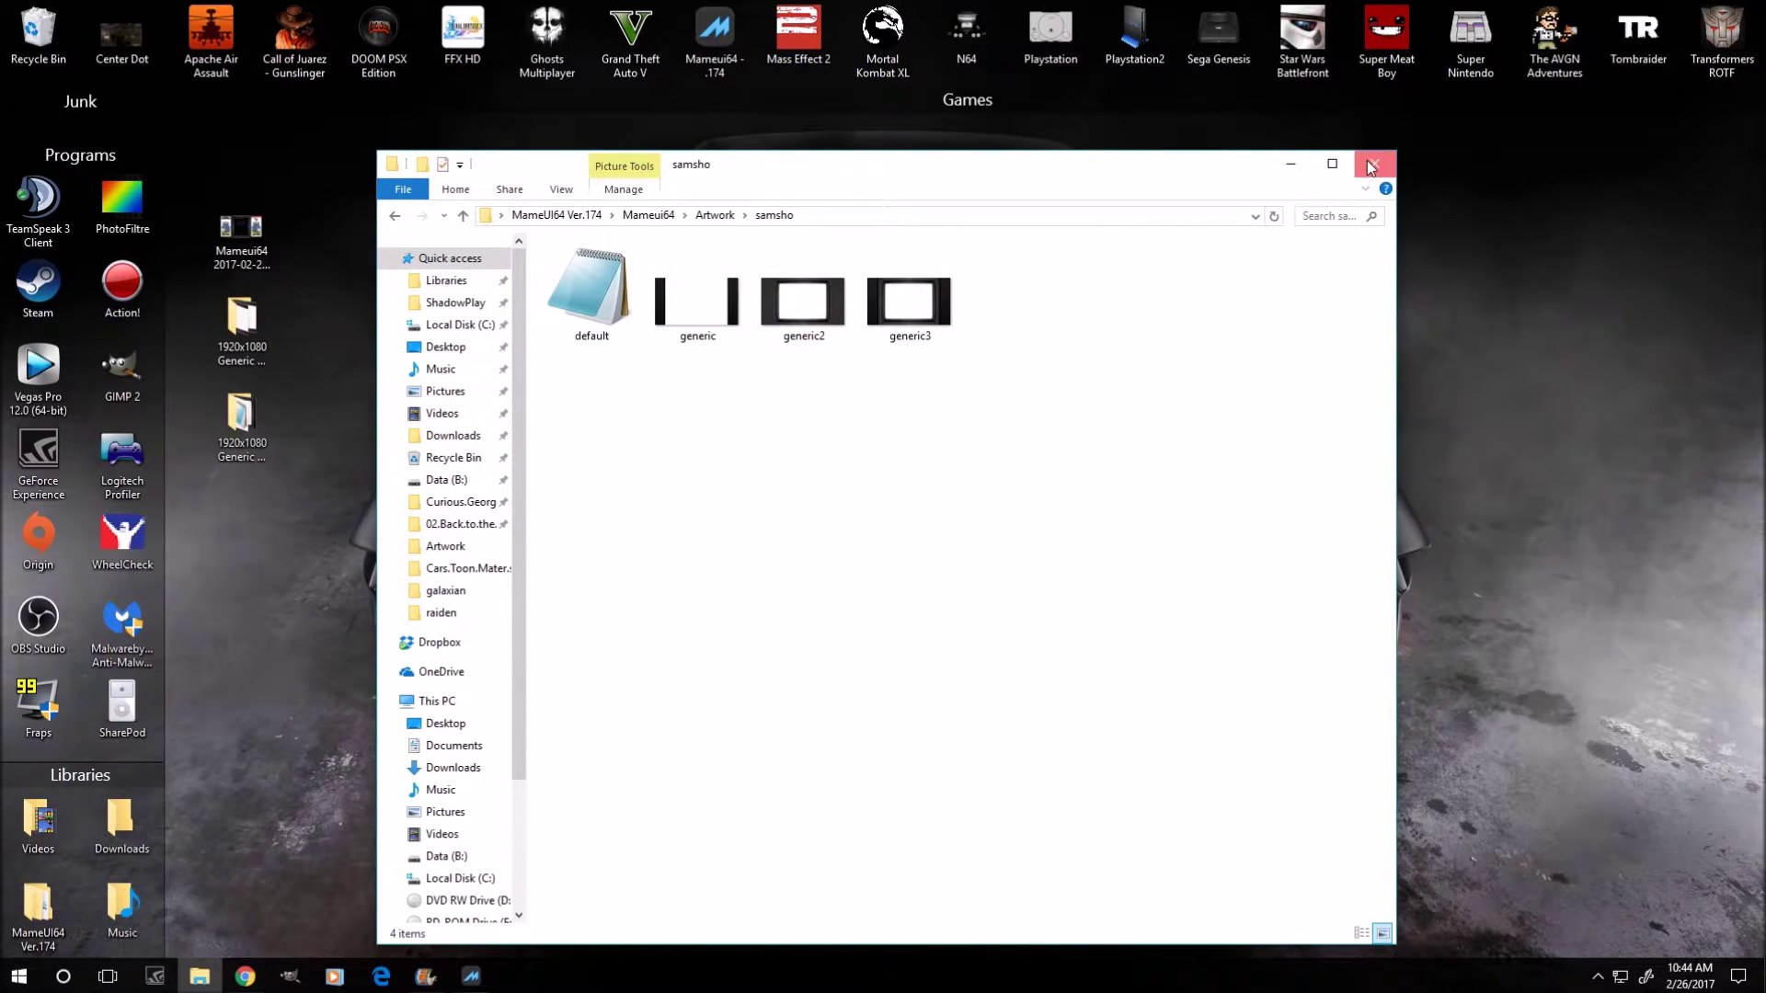
pyautogui.click(1374, 164)
pyautogui.click(471, 976)
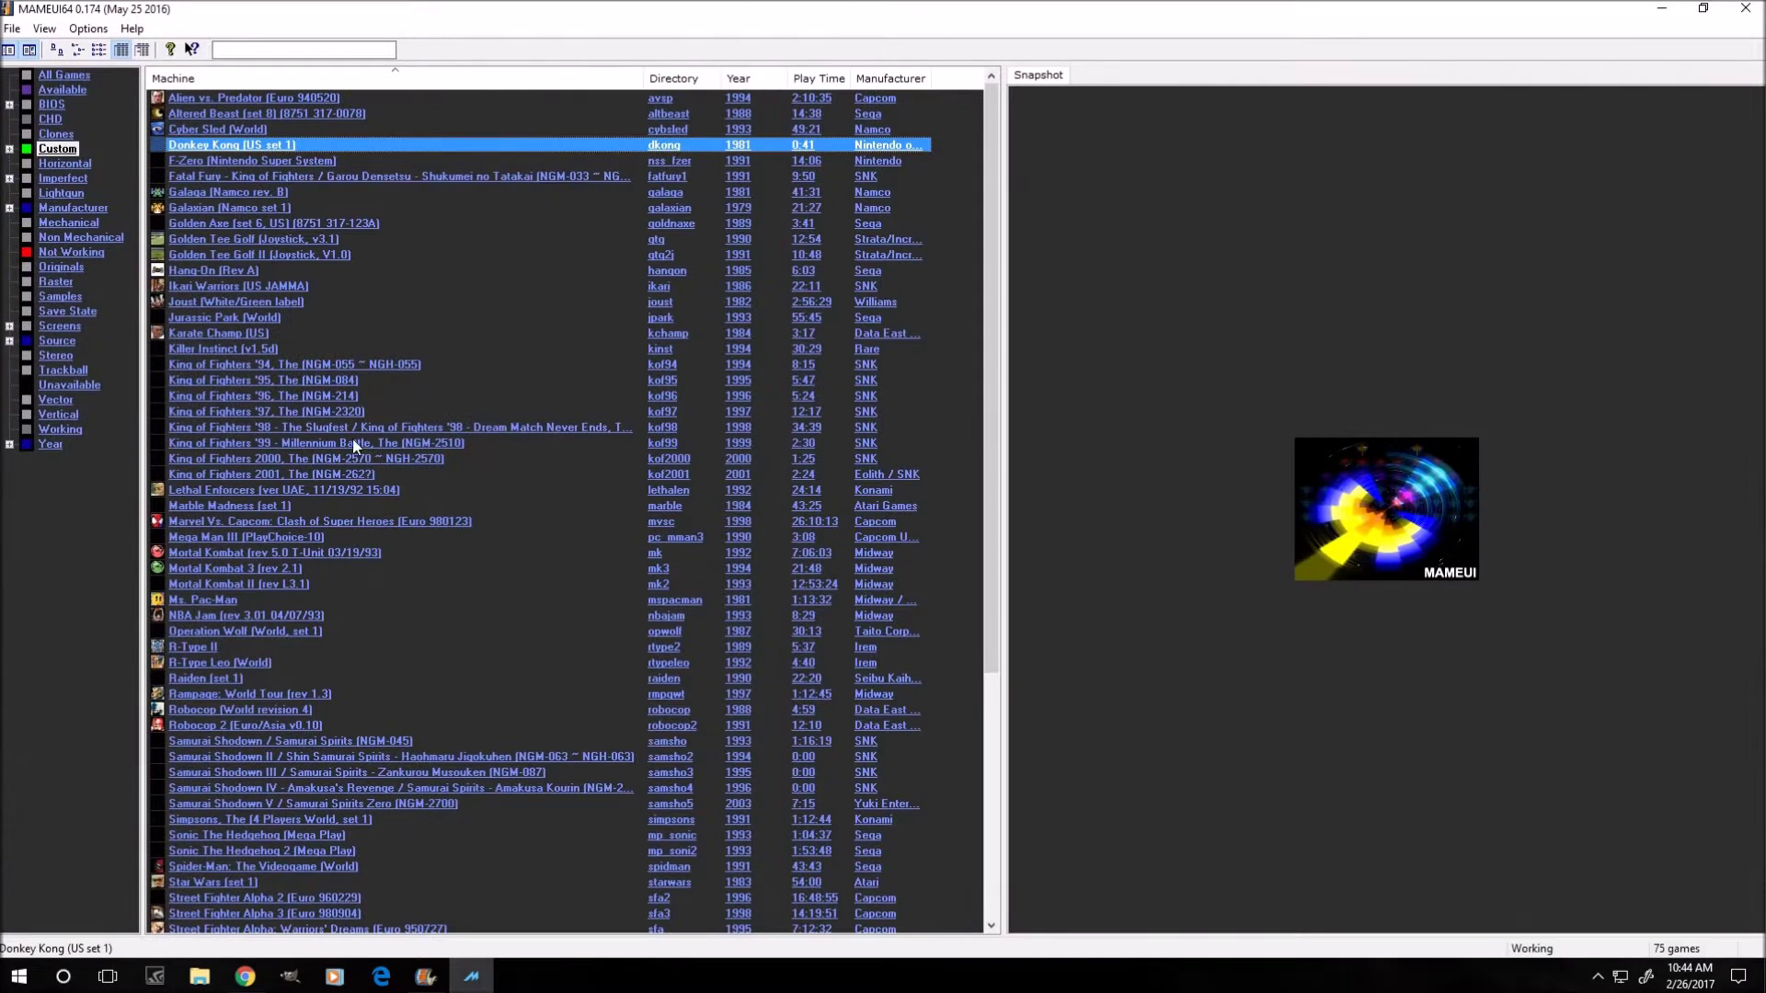
# Launch Samurai Shodown and lower the master volume to -29dB
pyautogui.hotkey('alt', 'F4')
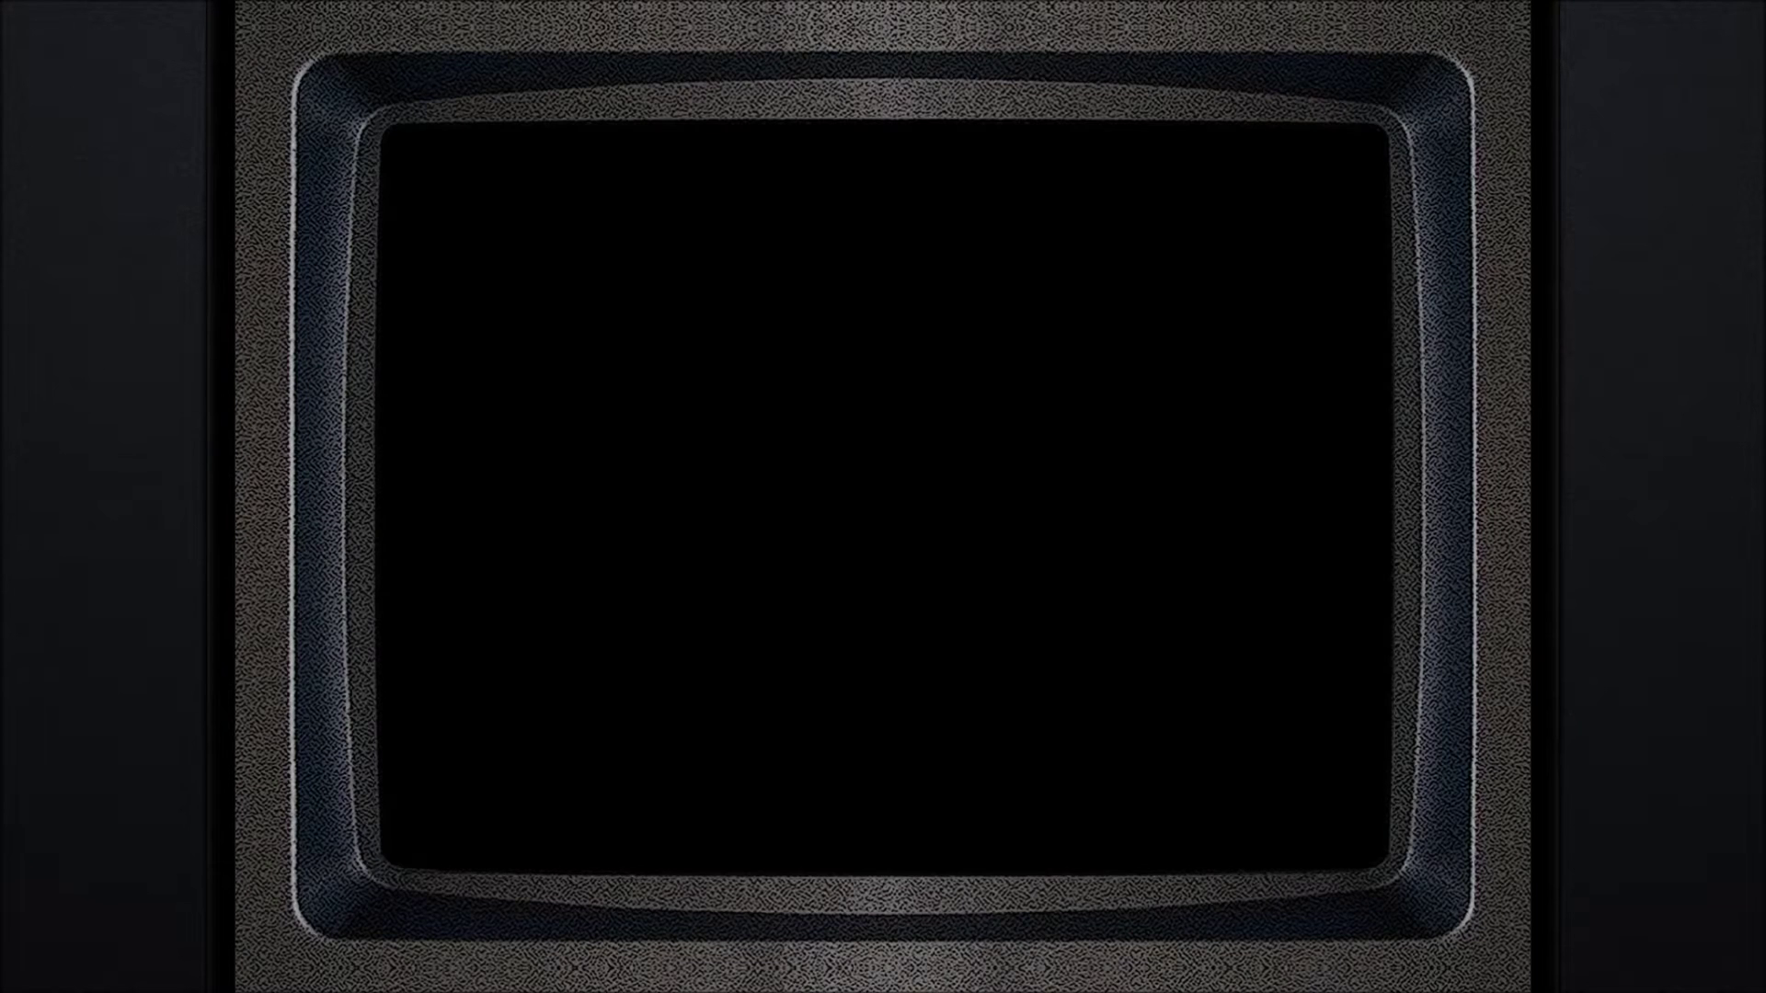
pyautogui.press('-')
pyautogui.press('-')
pyautogui.press('-')
pyautogui.press('-')
pyautogui.press('-')
pyautogui.press('-')
pyautogui.press('-')
pyautogui.press('-')
pyautogui.press('-')
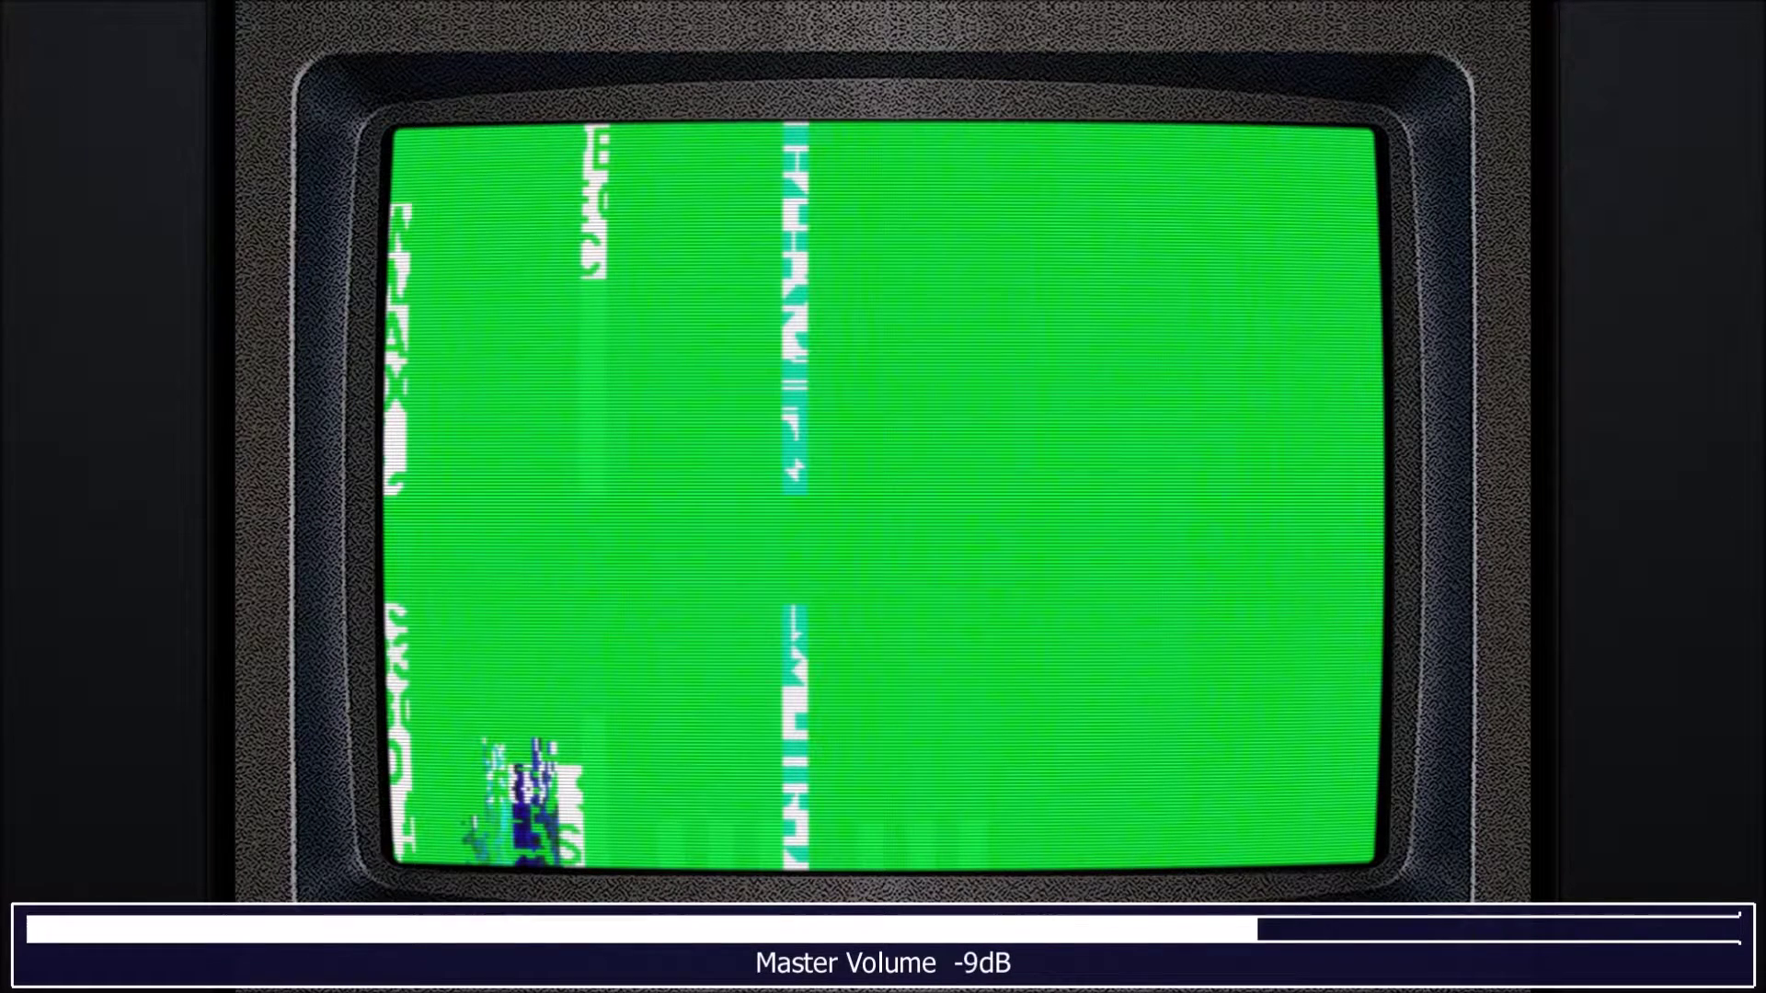
pyautogui.press('-')
pyautogui.press('-')
pyautogui.press('-')
pyautogui.press('-')
pyautogui.press('-')
pyautogui.press('-')
pyautogui.press('-')
pyautogui.press('-')
pyautogui.press('-')
pyautogui.press('-')
pyautogui.press('-')
pyautogui.press('-')
pyautogui.press('-')
pyautogui.press('-')
pyautogui.press('-')
pyautogui.press('-')
pyautogui.press('-')
pyautogui.press('-')
pyautogui.press('-')
pyautogui.press('-')
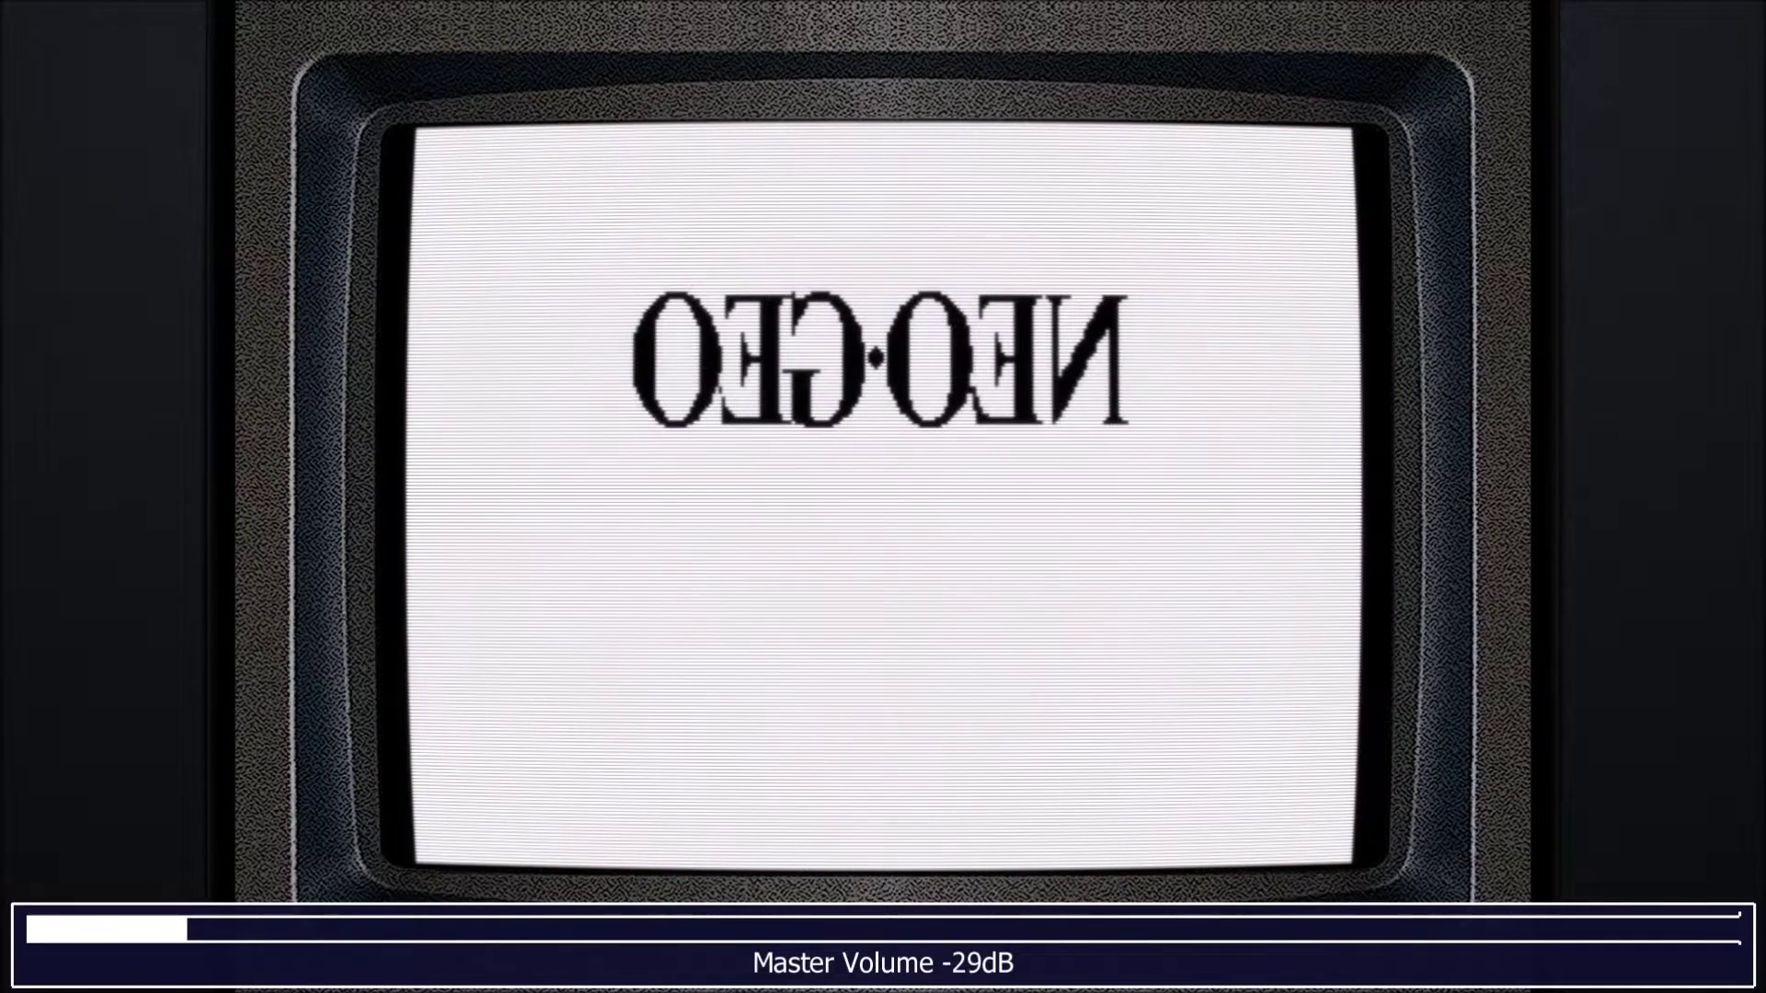
# Try the Generic 1, then Generic 2 bezel layouts in Video Options and resume play
pyautogui.press('Tab')
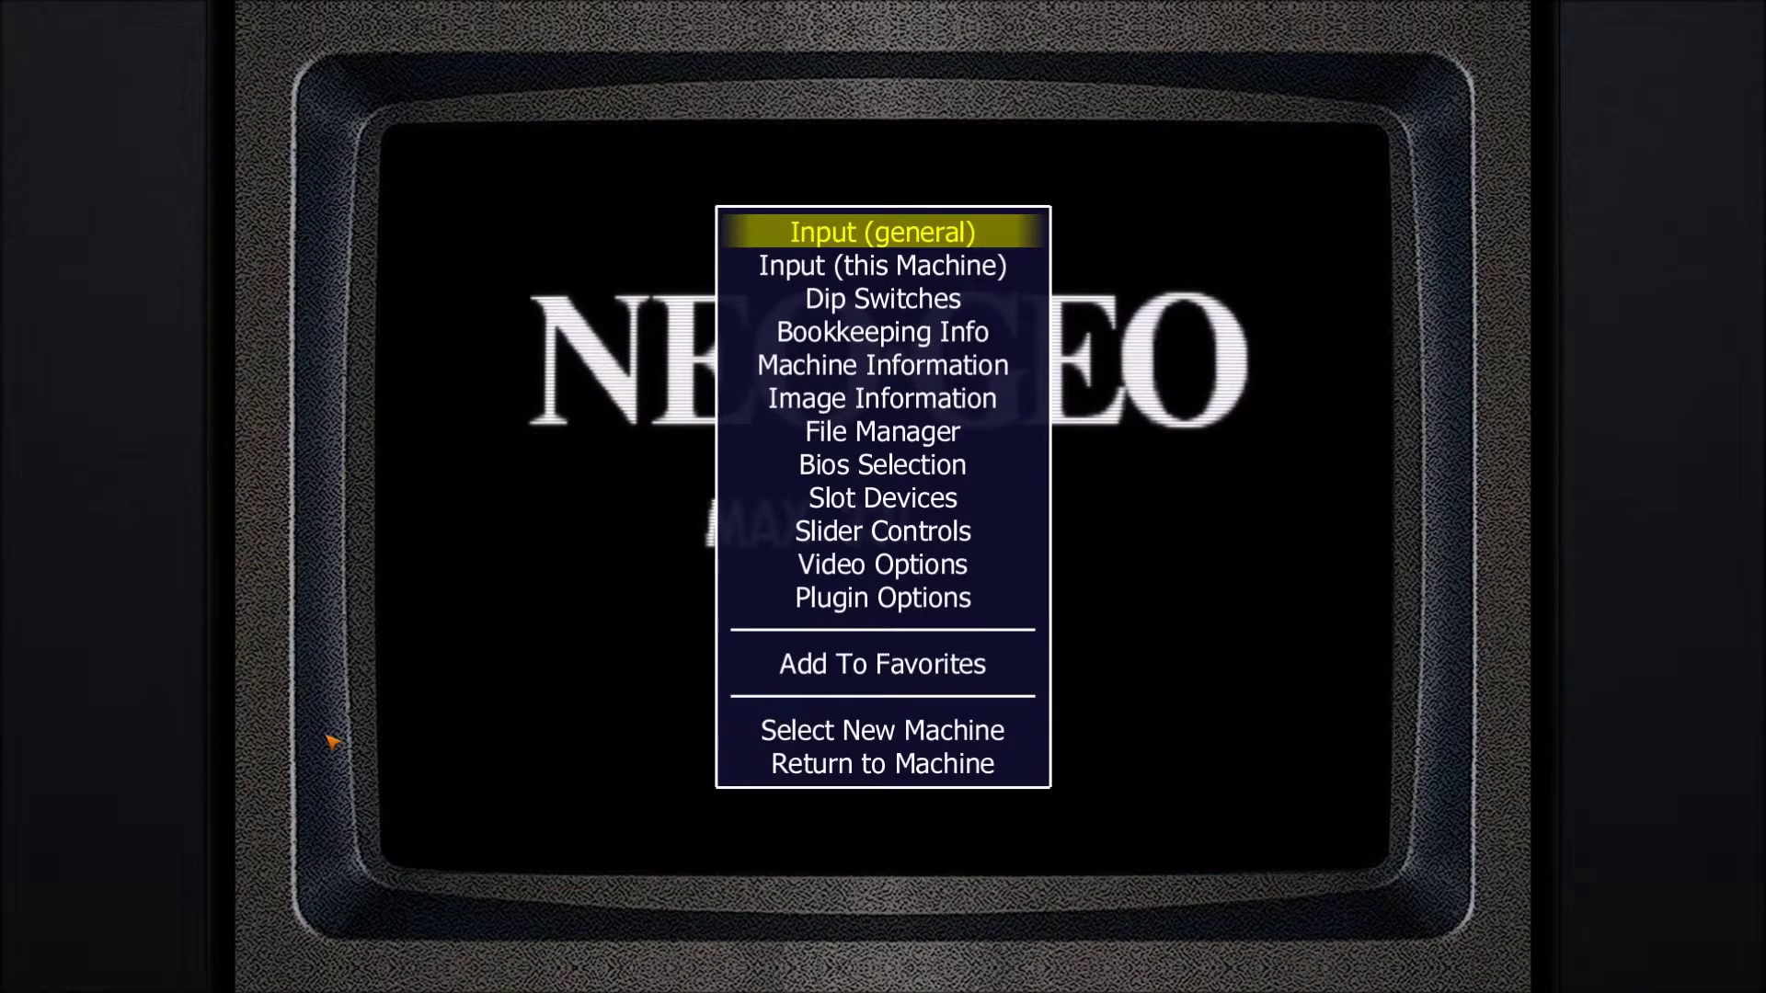
pyautogui.press('Up')
pyautogui.press('Up')
pyautogui.press('Up')
pyautogui.press('Up')
pyautogui.press('Up')
pyautogui.press('Return')
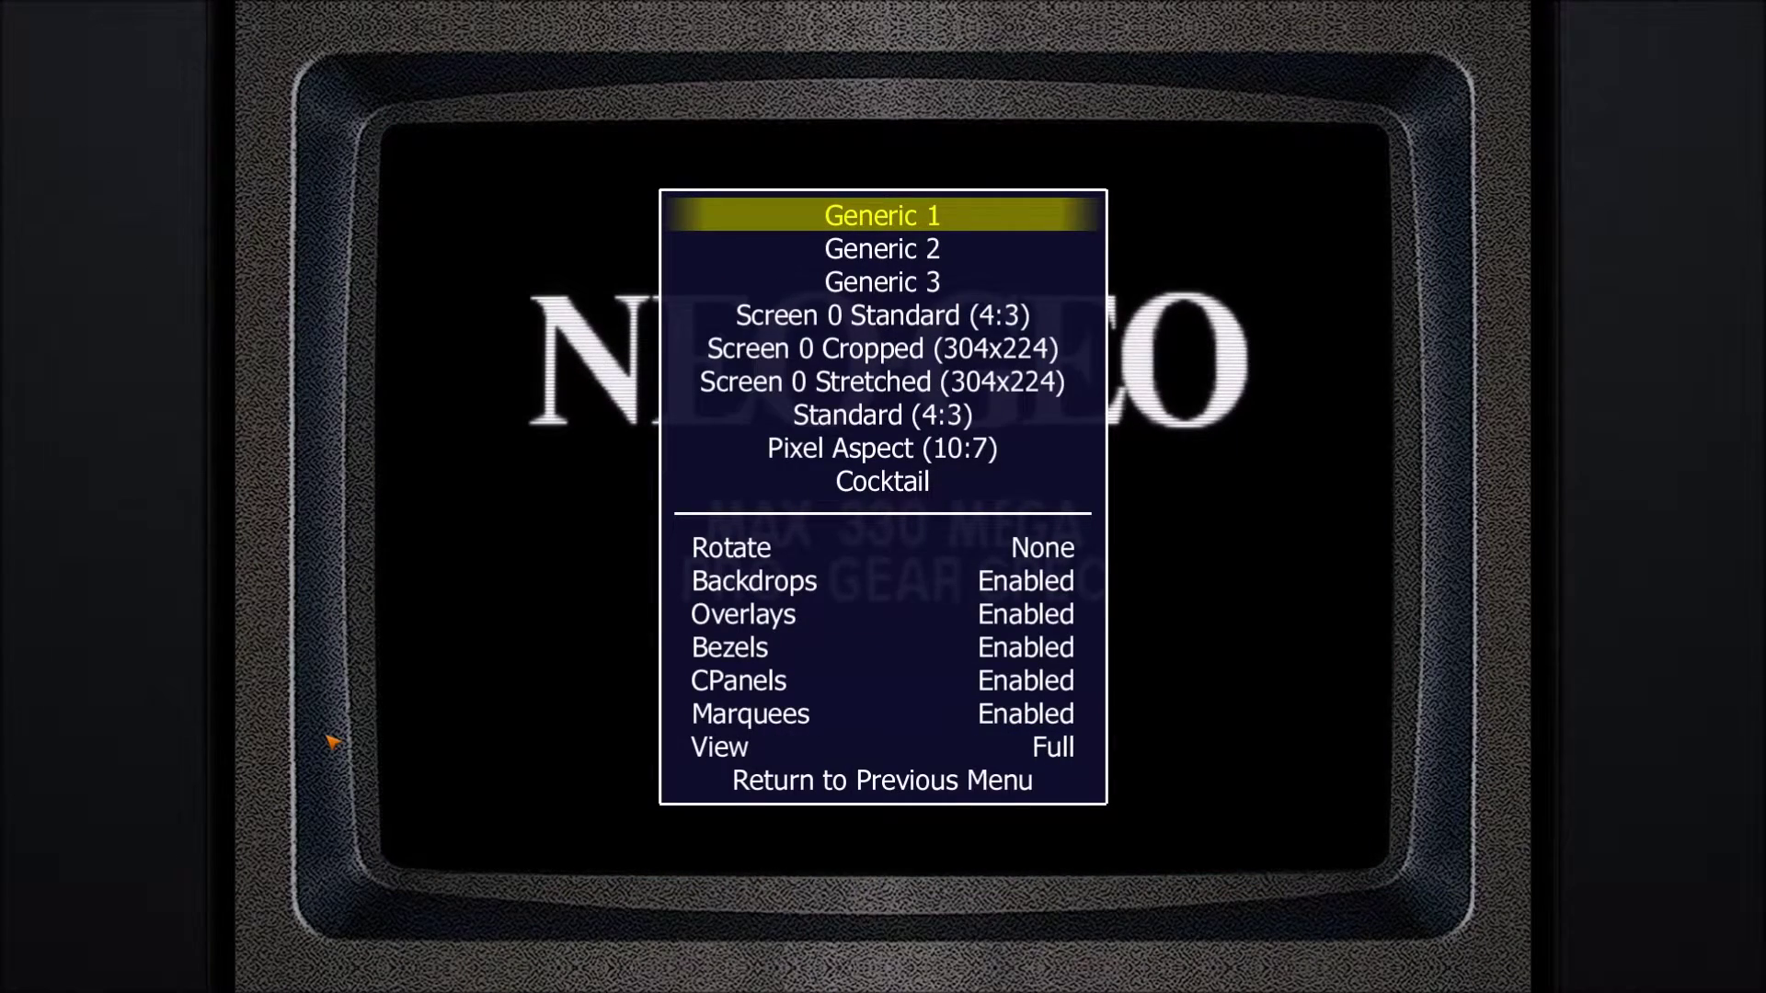
pyautogui.press('Return')
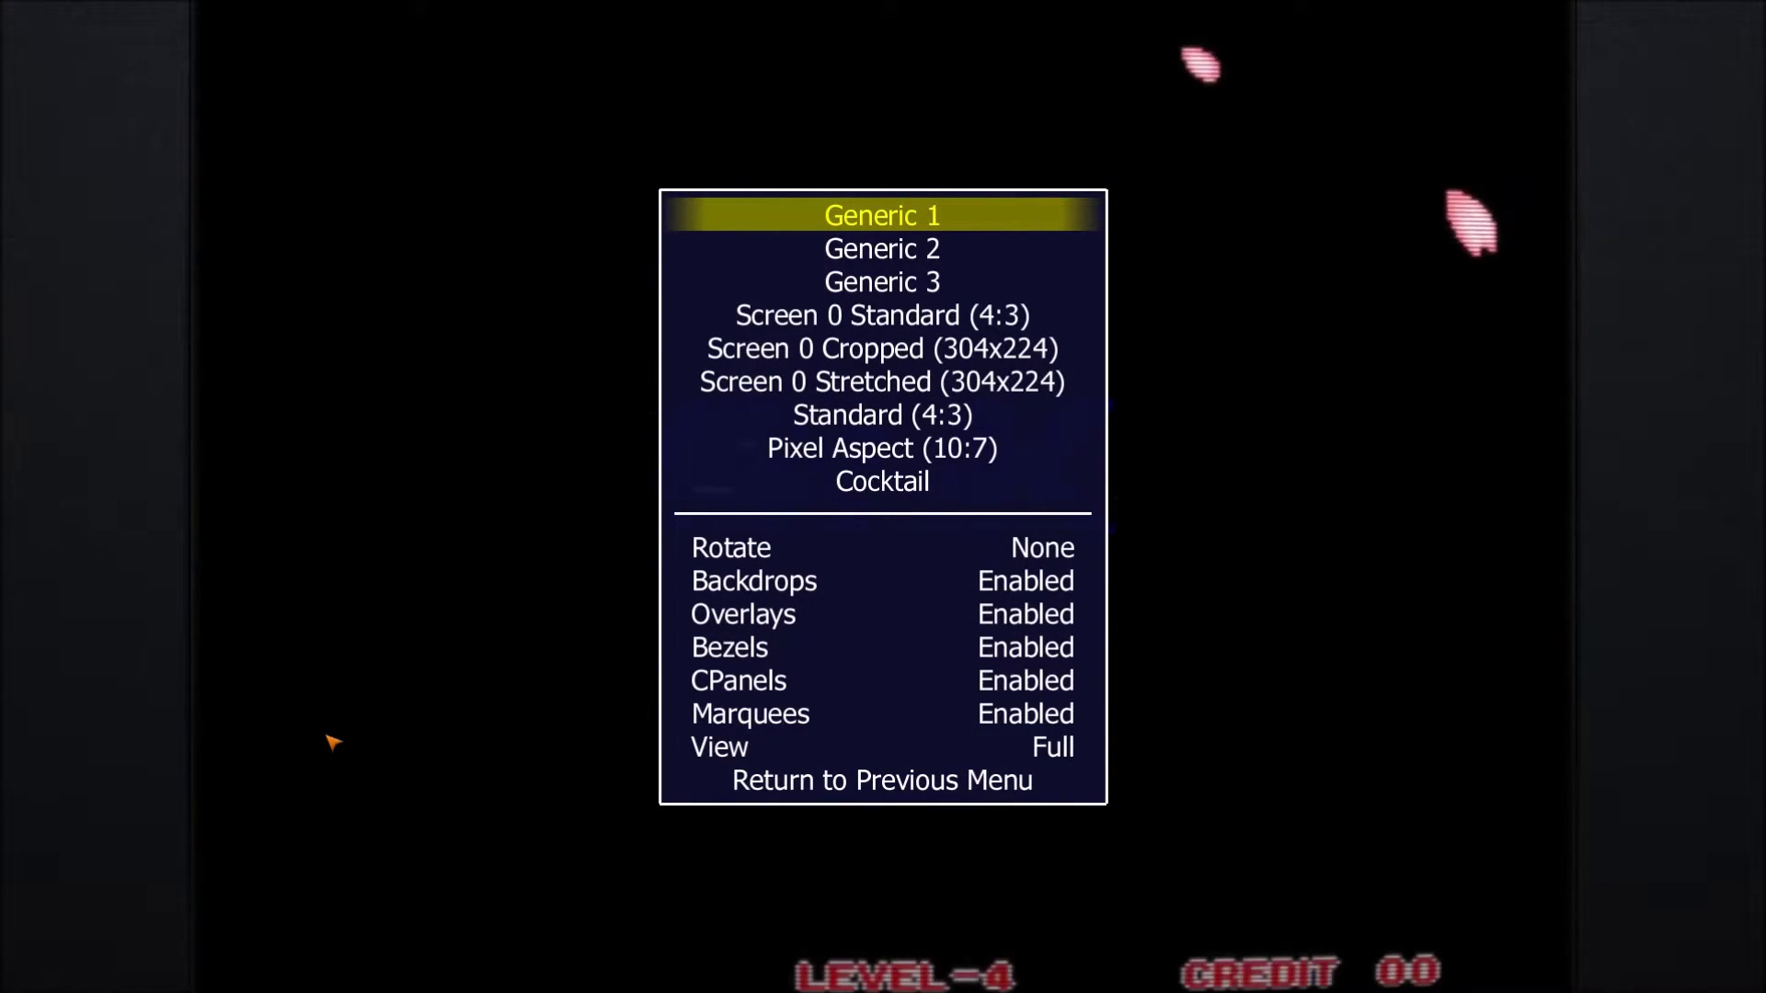
pyautogui.press('Down')
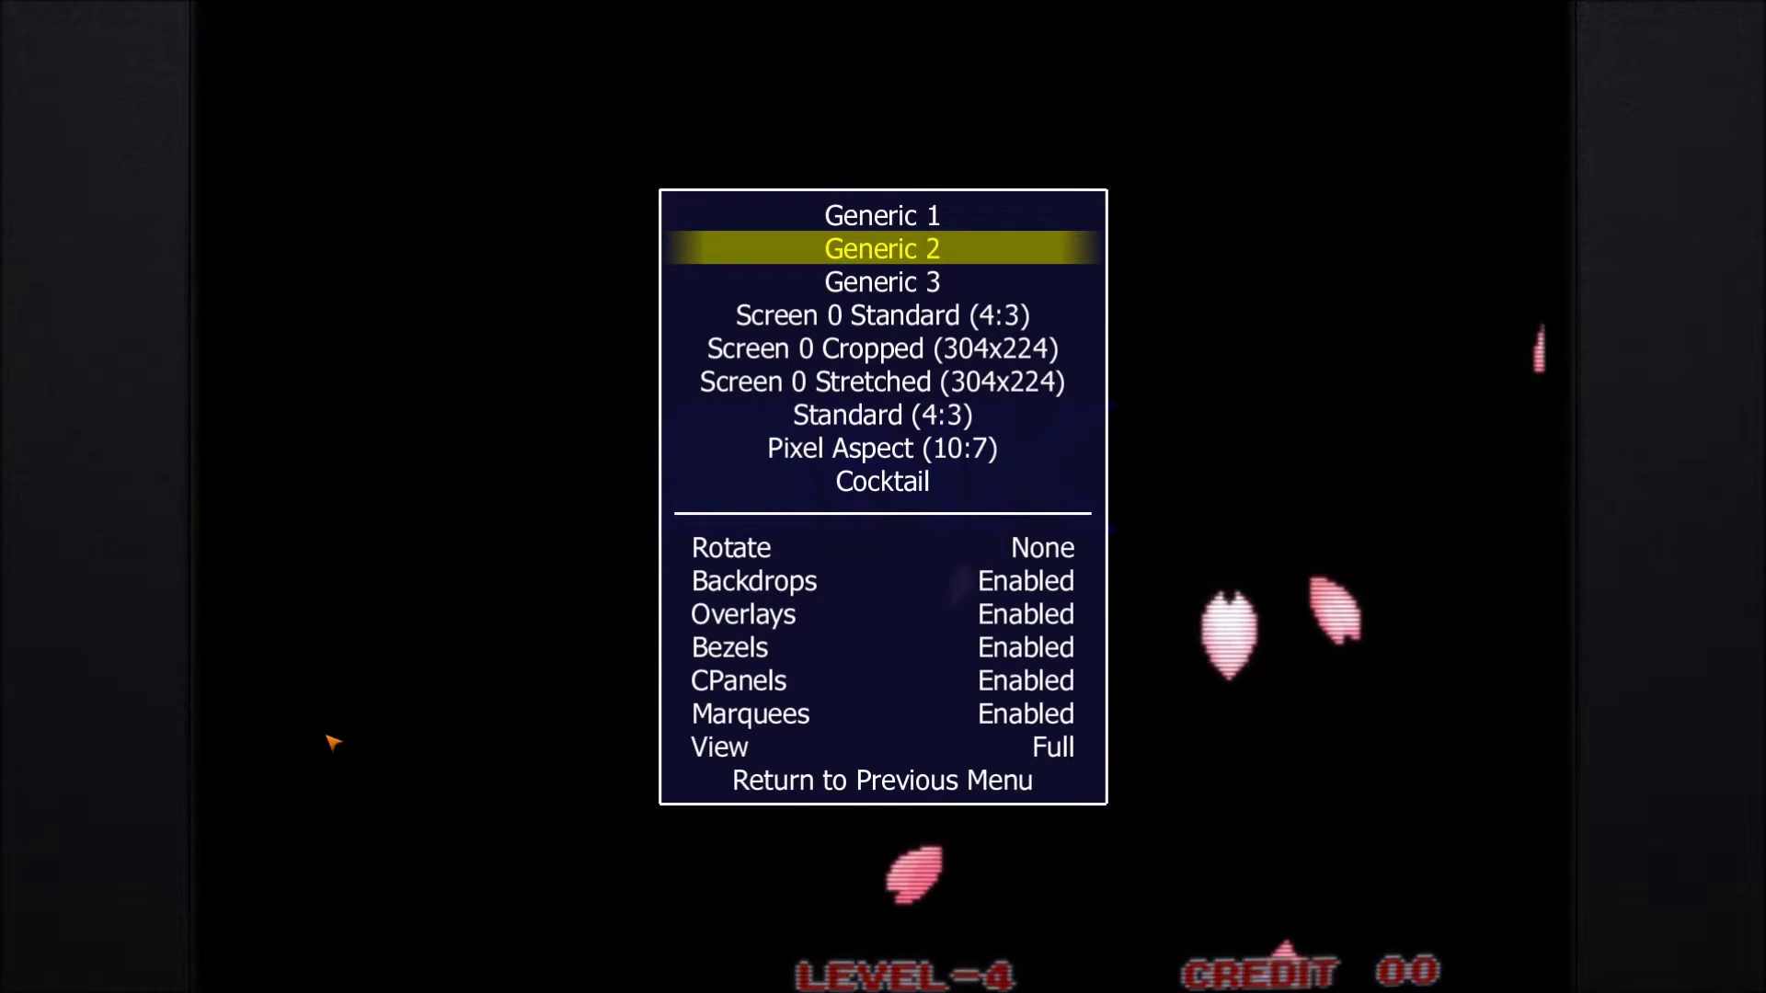
pyautogui.press('Return')
pyautogui.press('Tab')
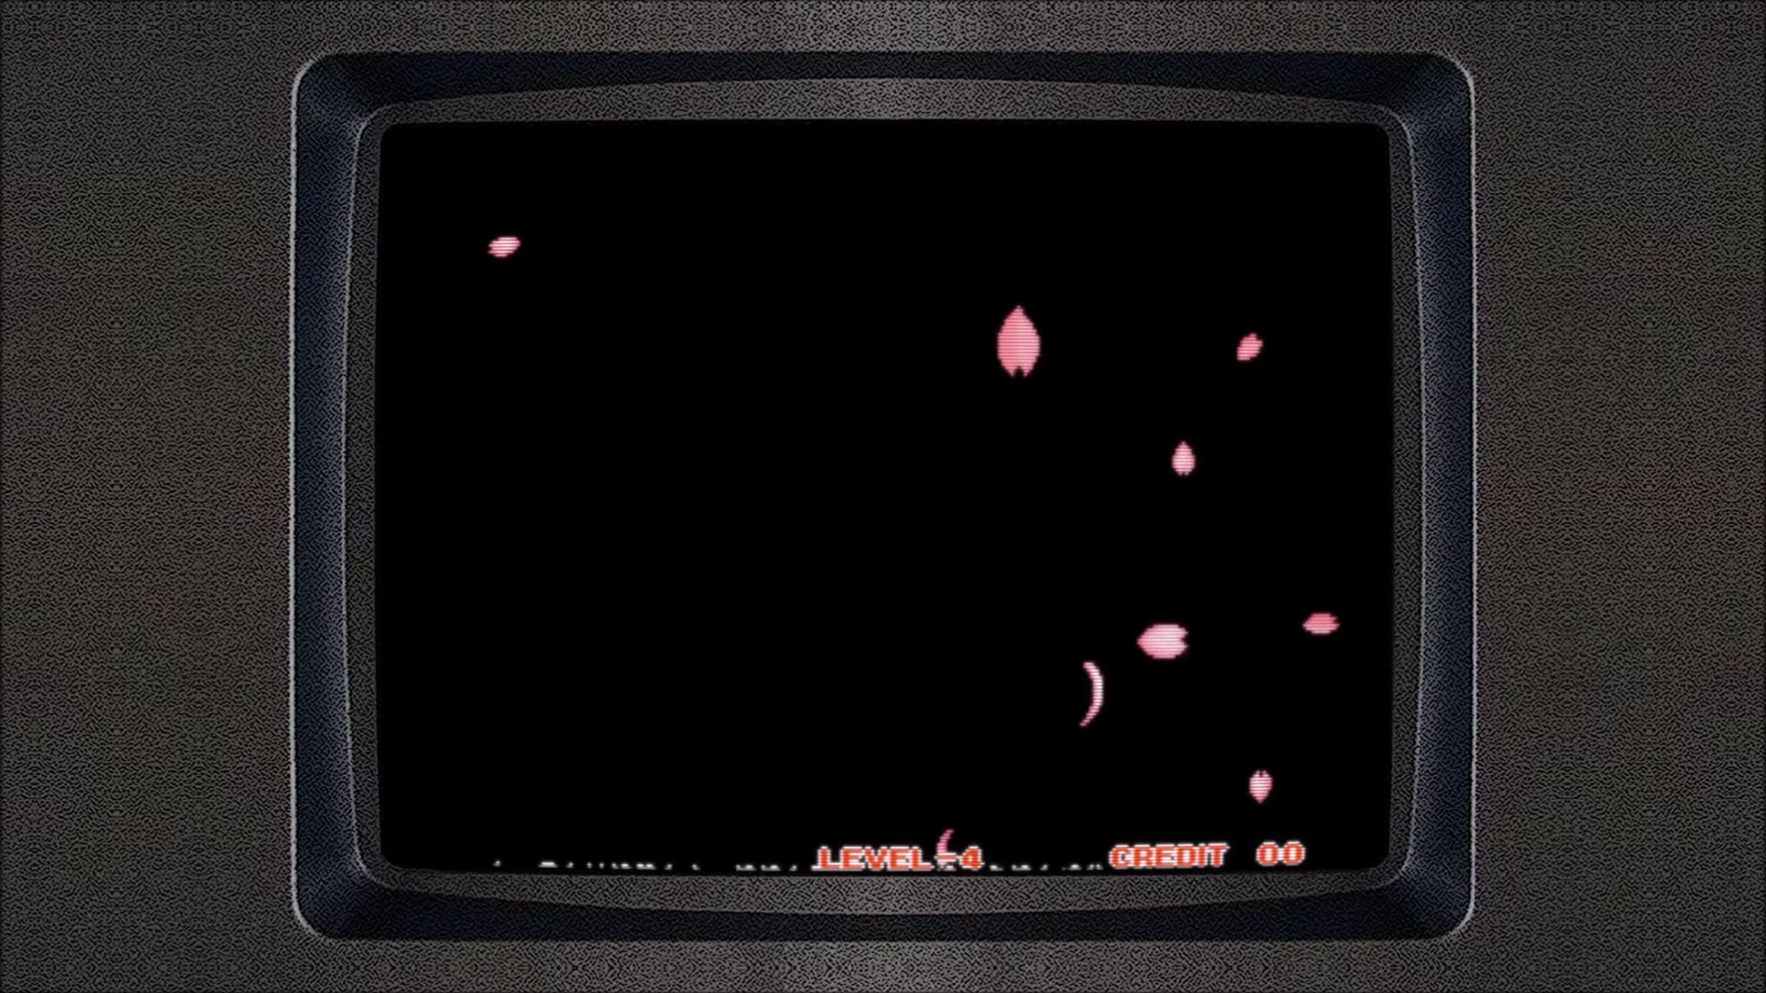
# Toggle View to Cropped and back to Full, apply Generic 3, then exit to the game list
pyautogui.press('Tab')
pyautogui.press('Up')
pyautogui.press('Up')
pyautogui.press('Left')
pyautogui.press('Right')
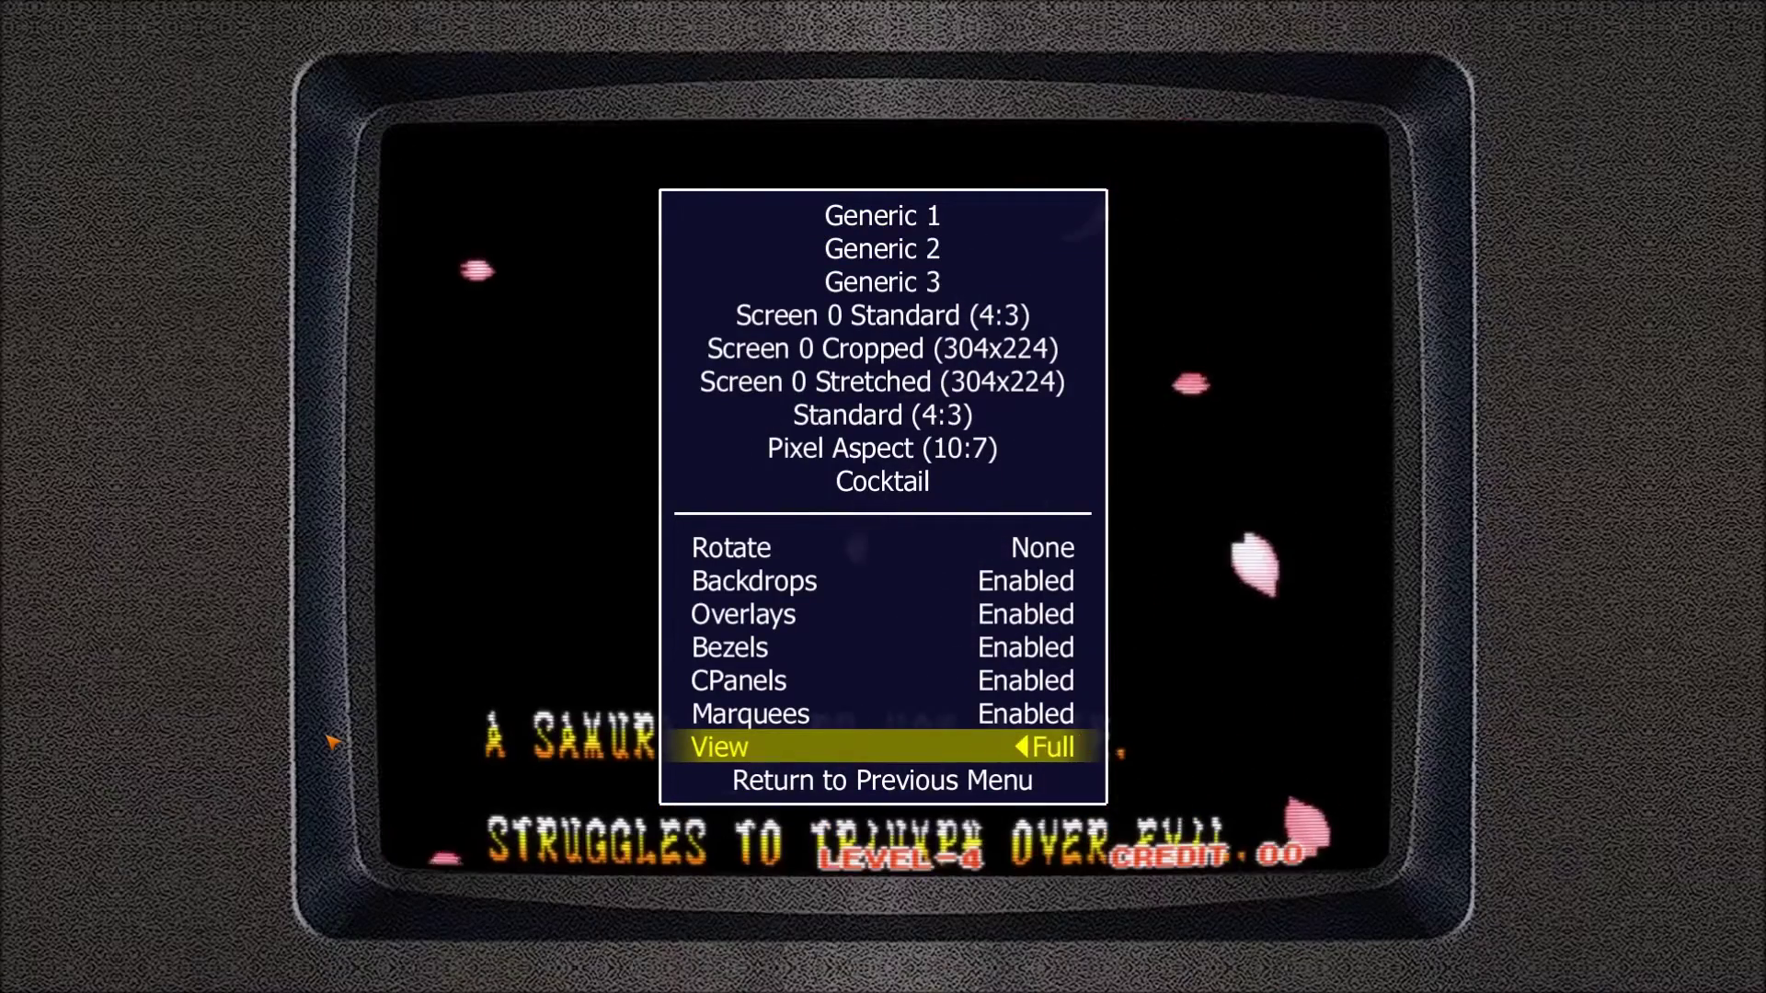
pyautogui.press('Down')
pyautogui.press('Down')
pyautogui.press('Down')
pyautogui.press('Down')
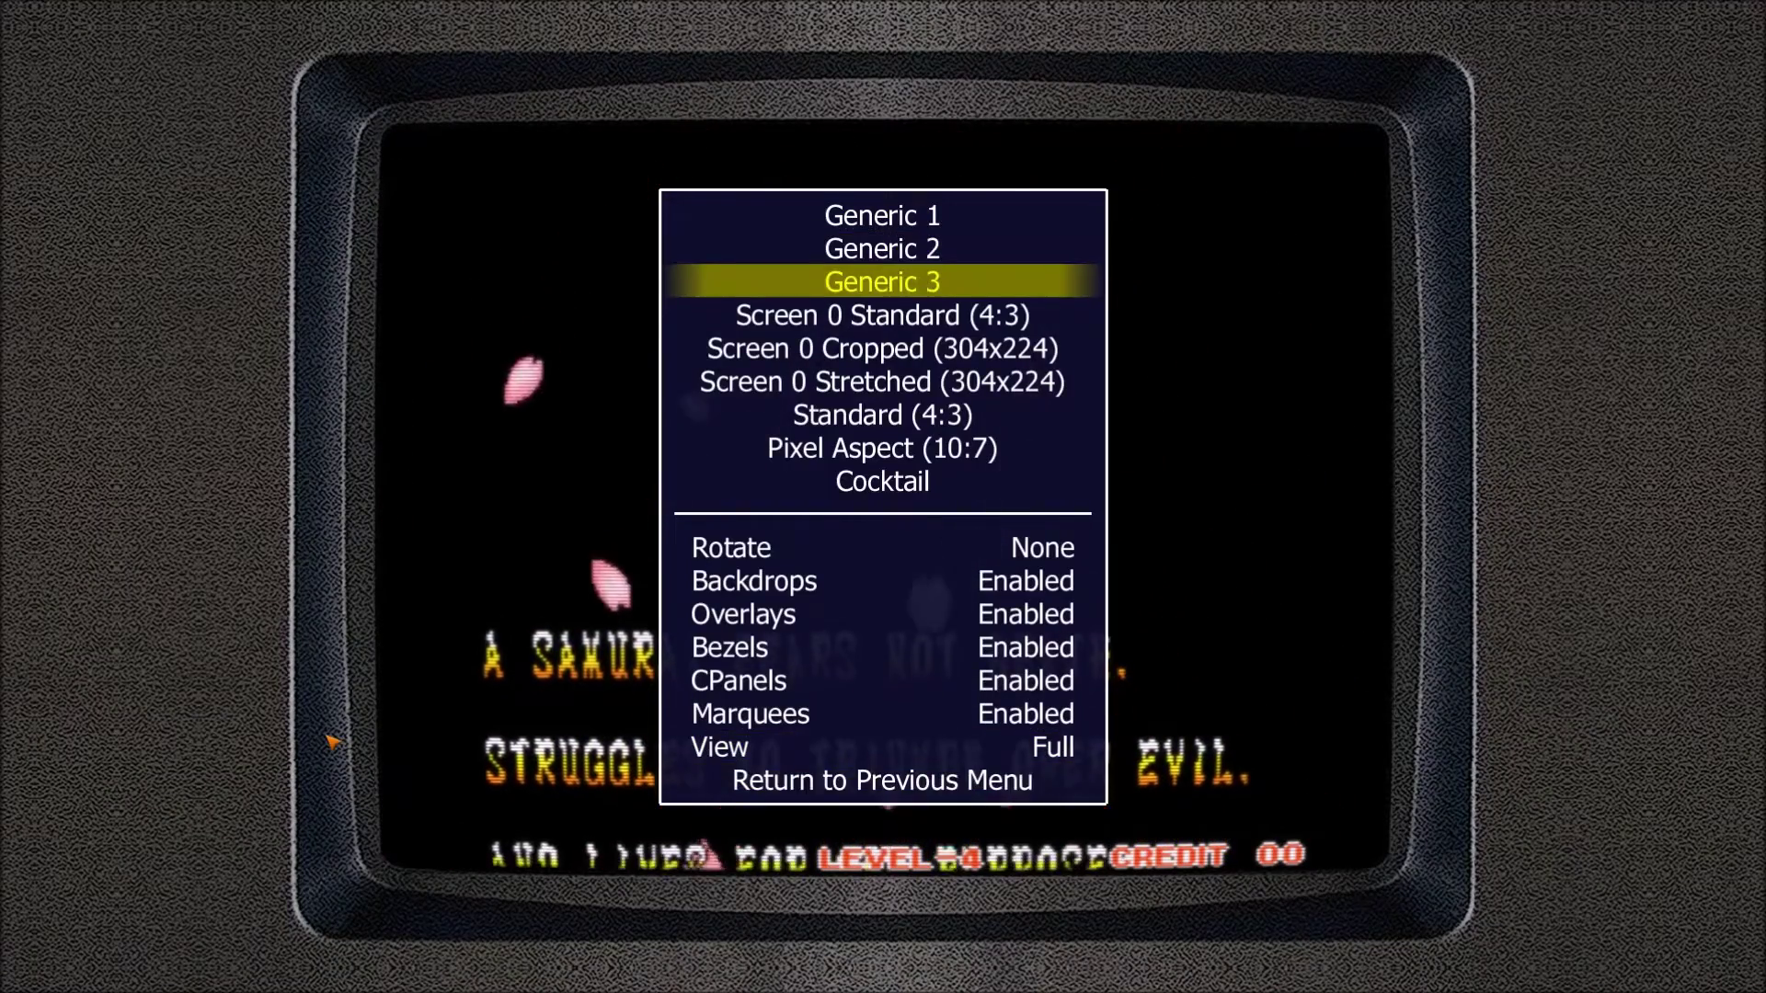
pyautogui.press('Return')
pyautogui.press('Tab')
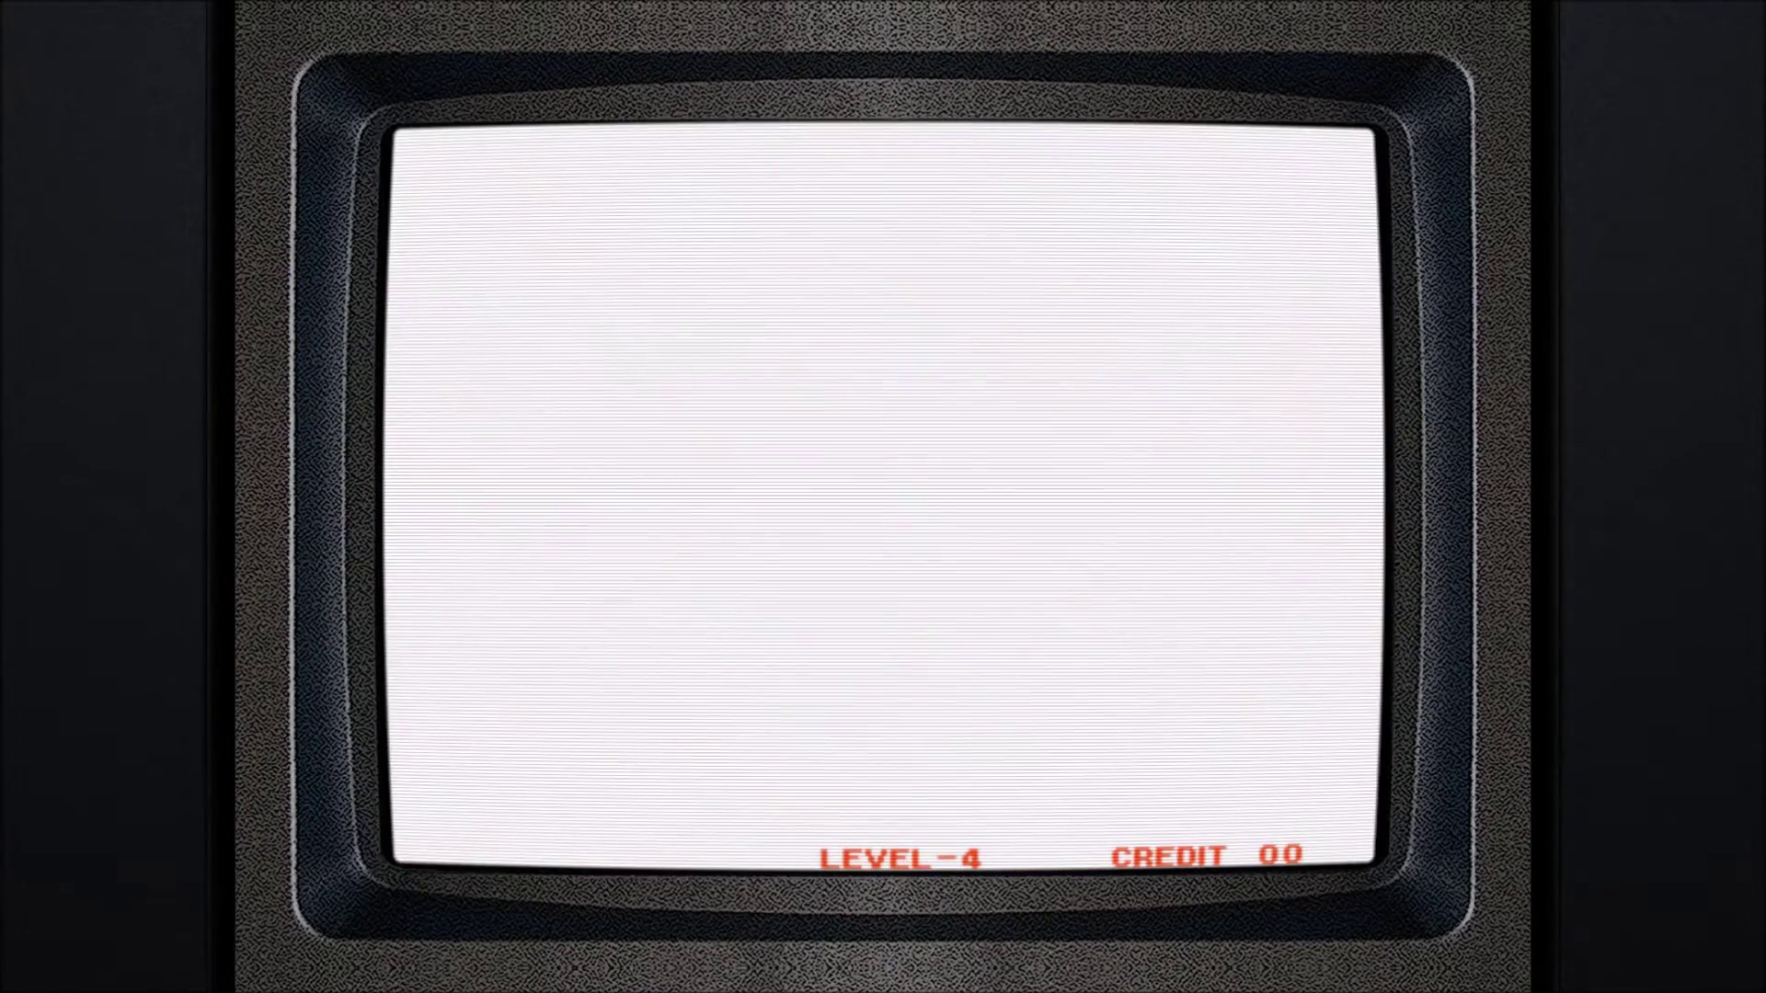
pyautogui.press('Escape')
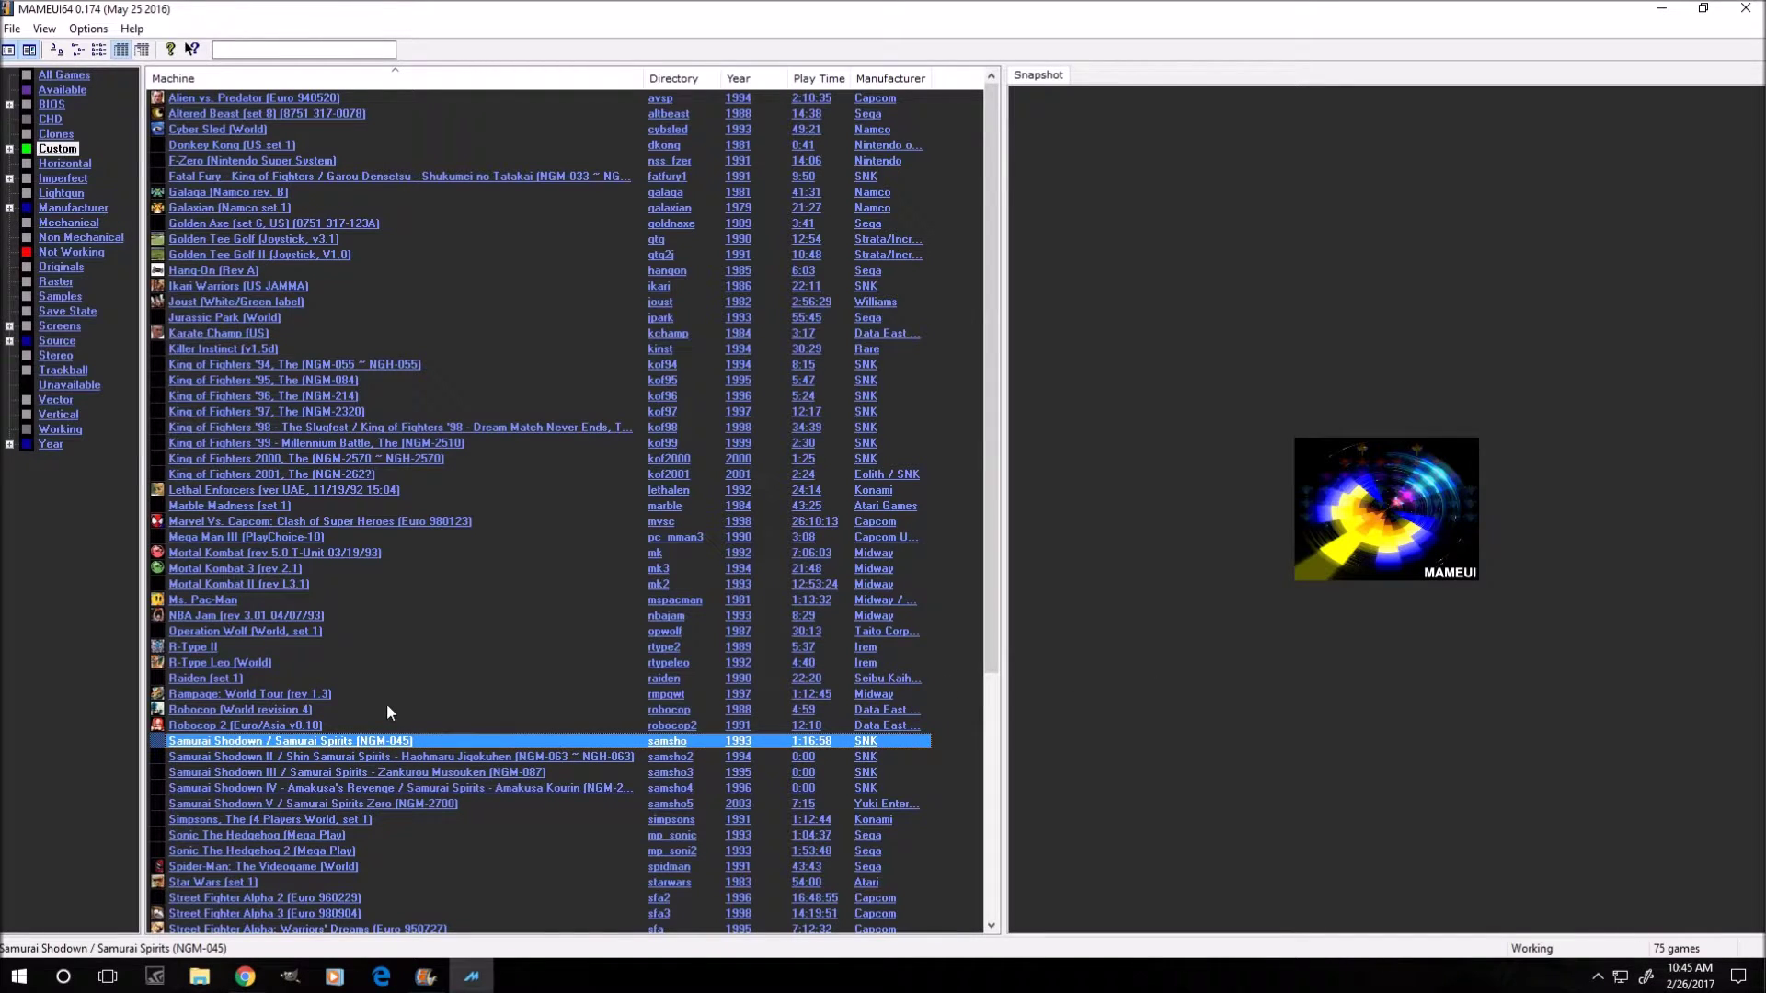
# Start Donkey Kong (US set 1) again from the MAMEUI game list
pyautogui.doubleClick(221, 145)
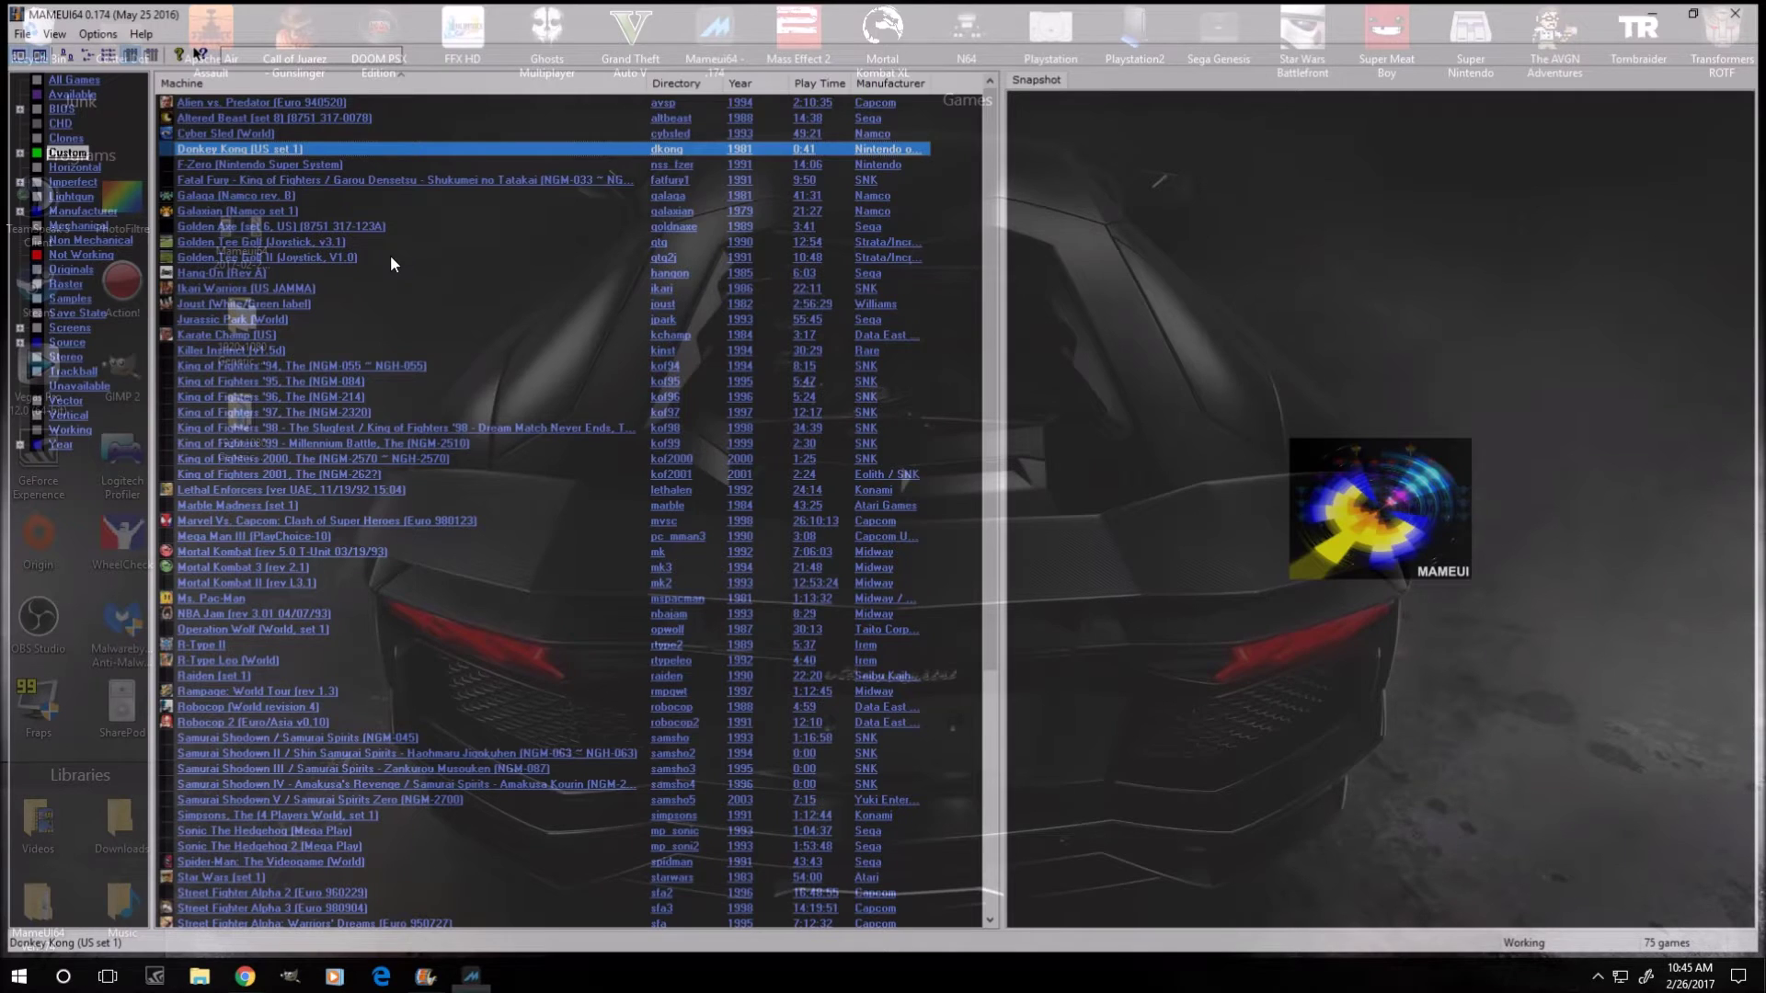